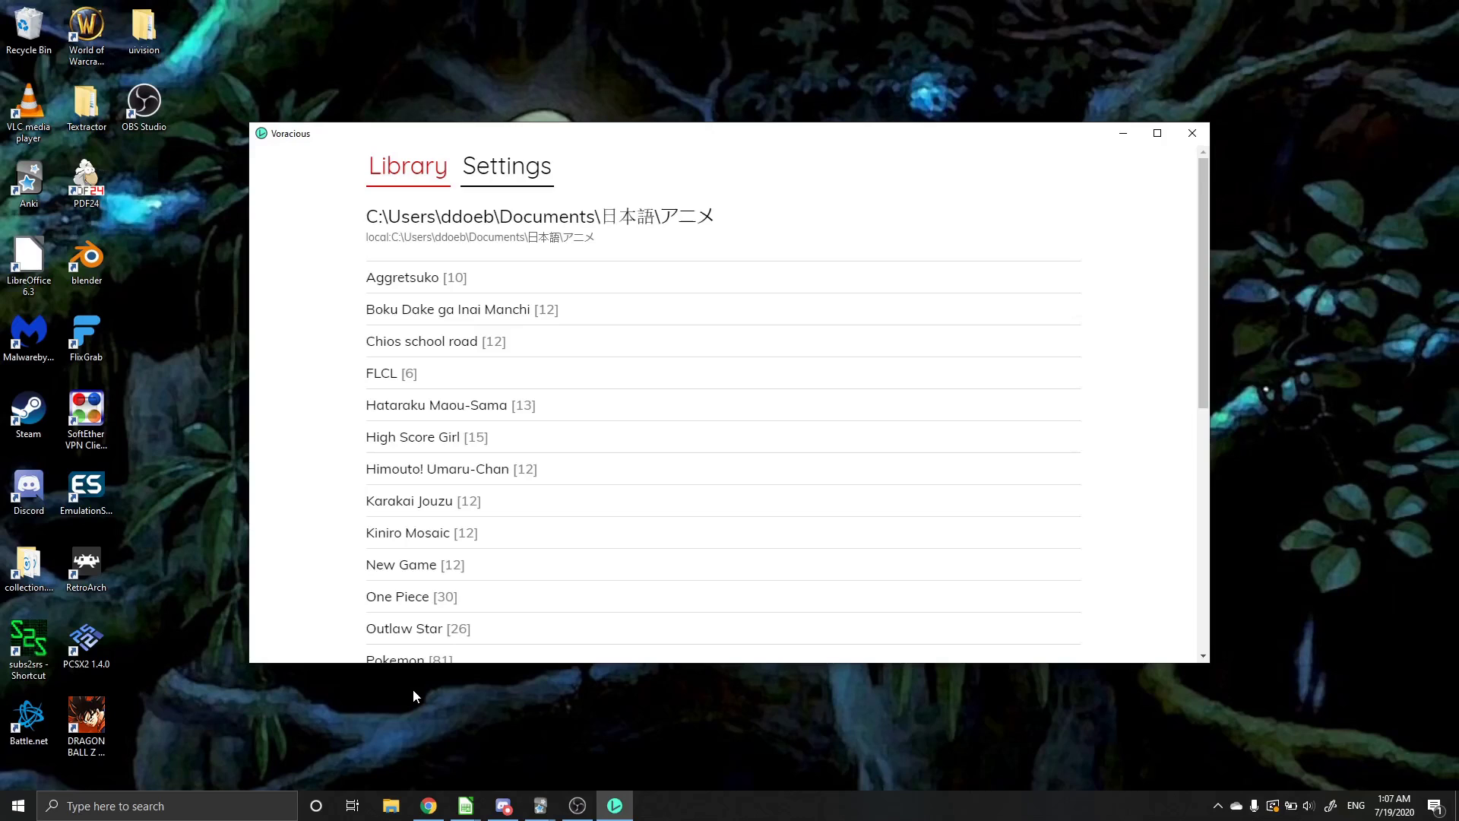
Step: Look through the series listed in the library
scroll(473, 297, "down", 1)
scroll(479, 326, "down", 8)
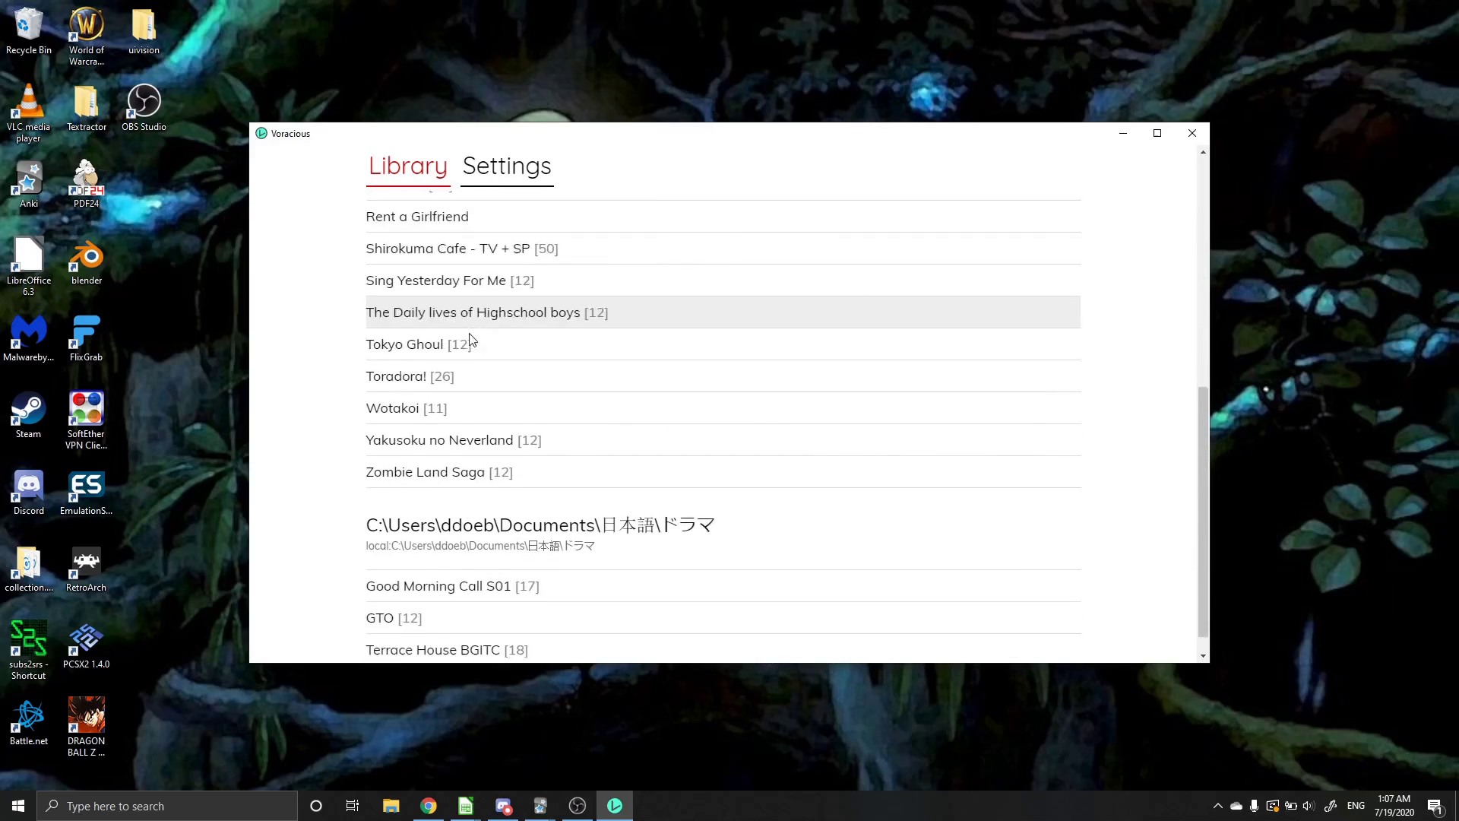
scroll(475, 562, "up", 10)
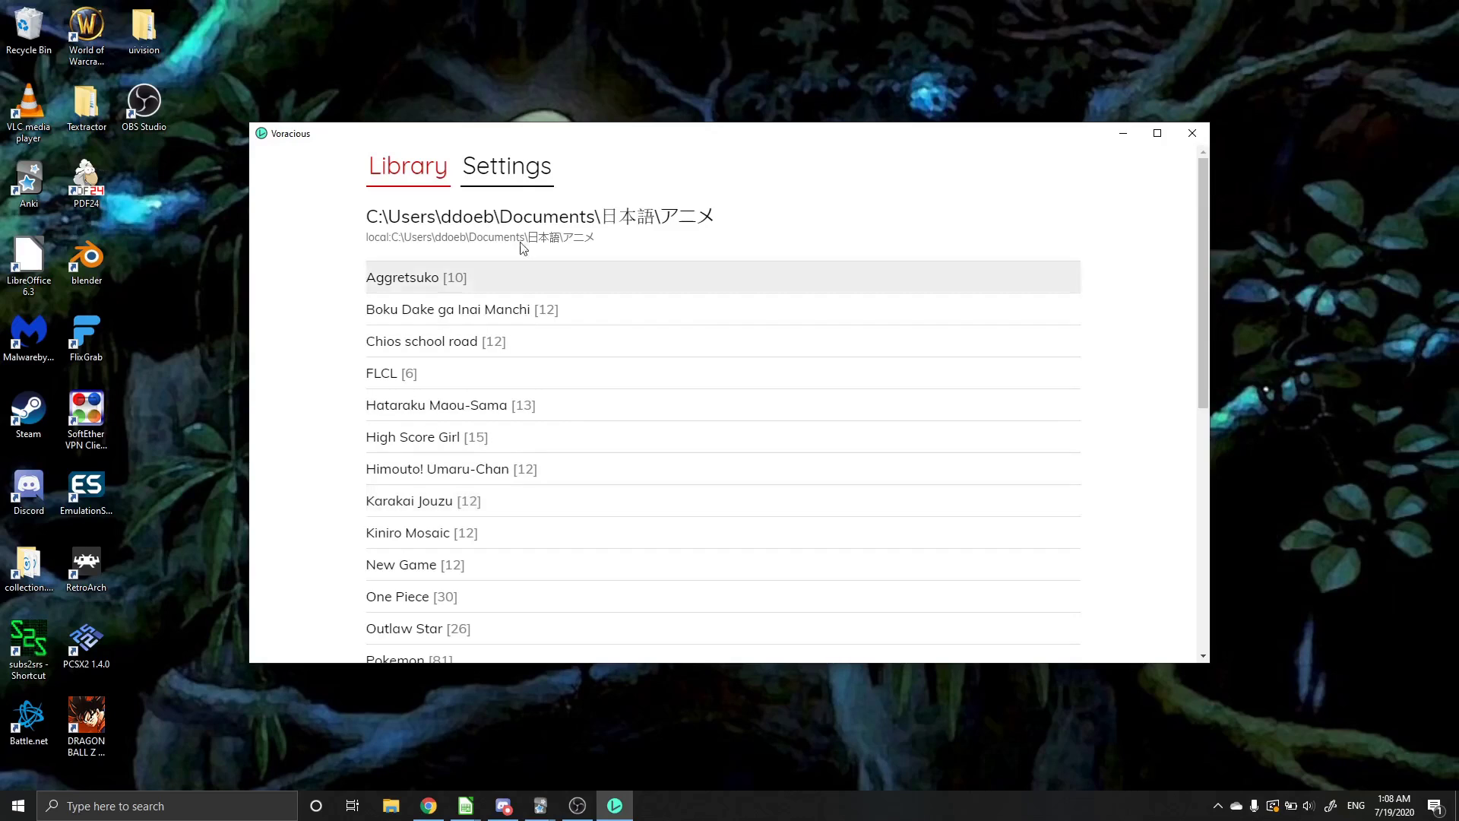
left_click(517, 161)
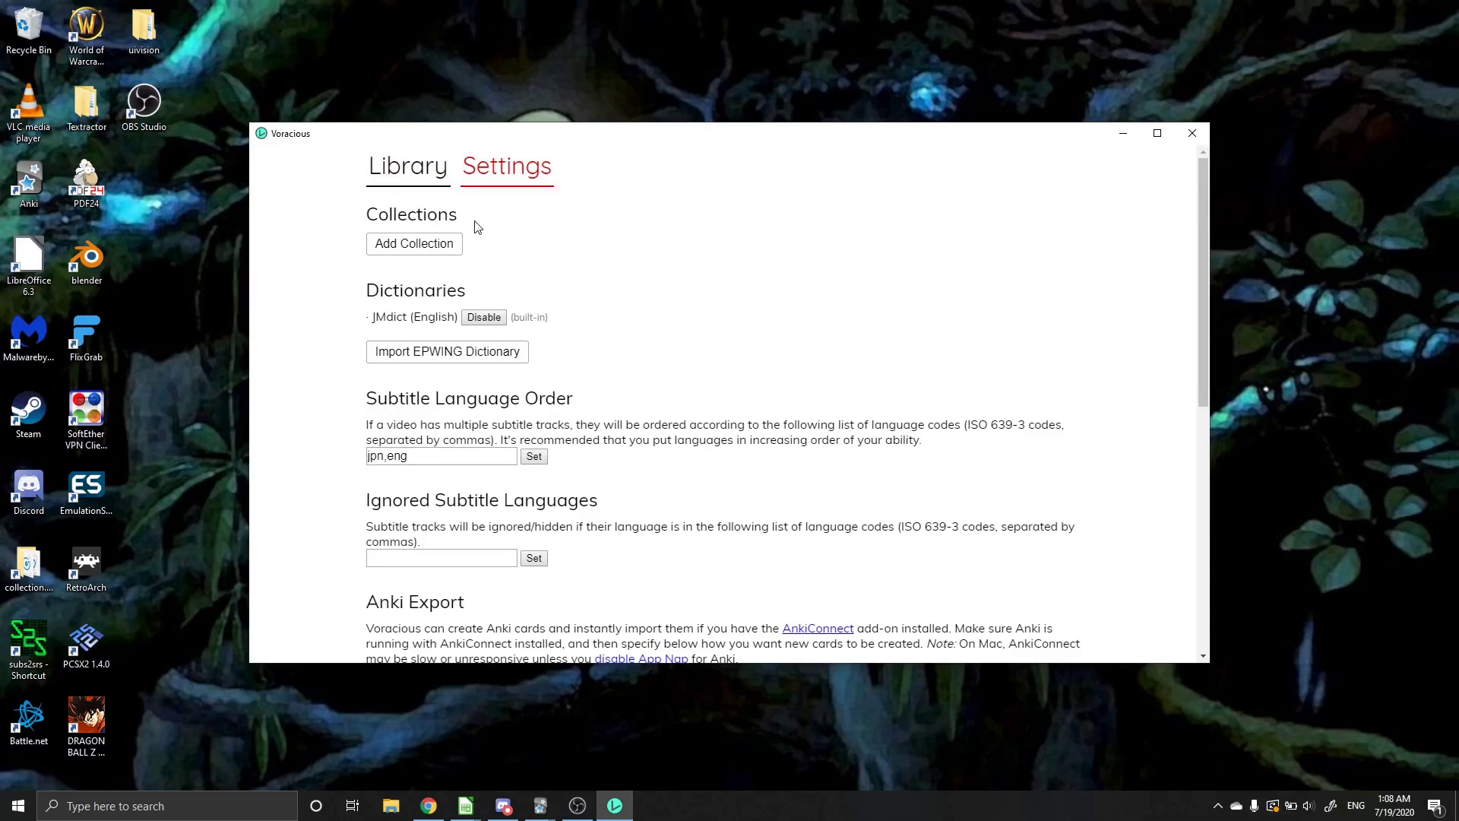
left_click_drag(475, 221, 364, 214)
left_click(513, 242)
left_click(430, 242)
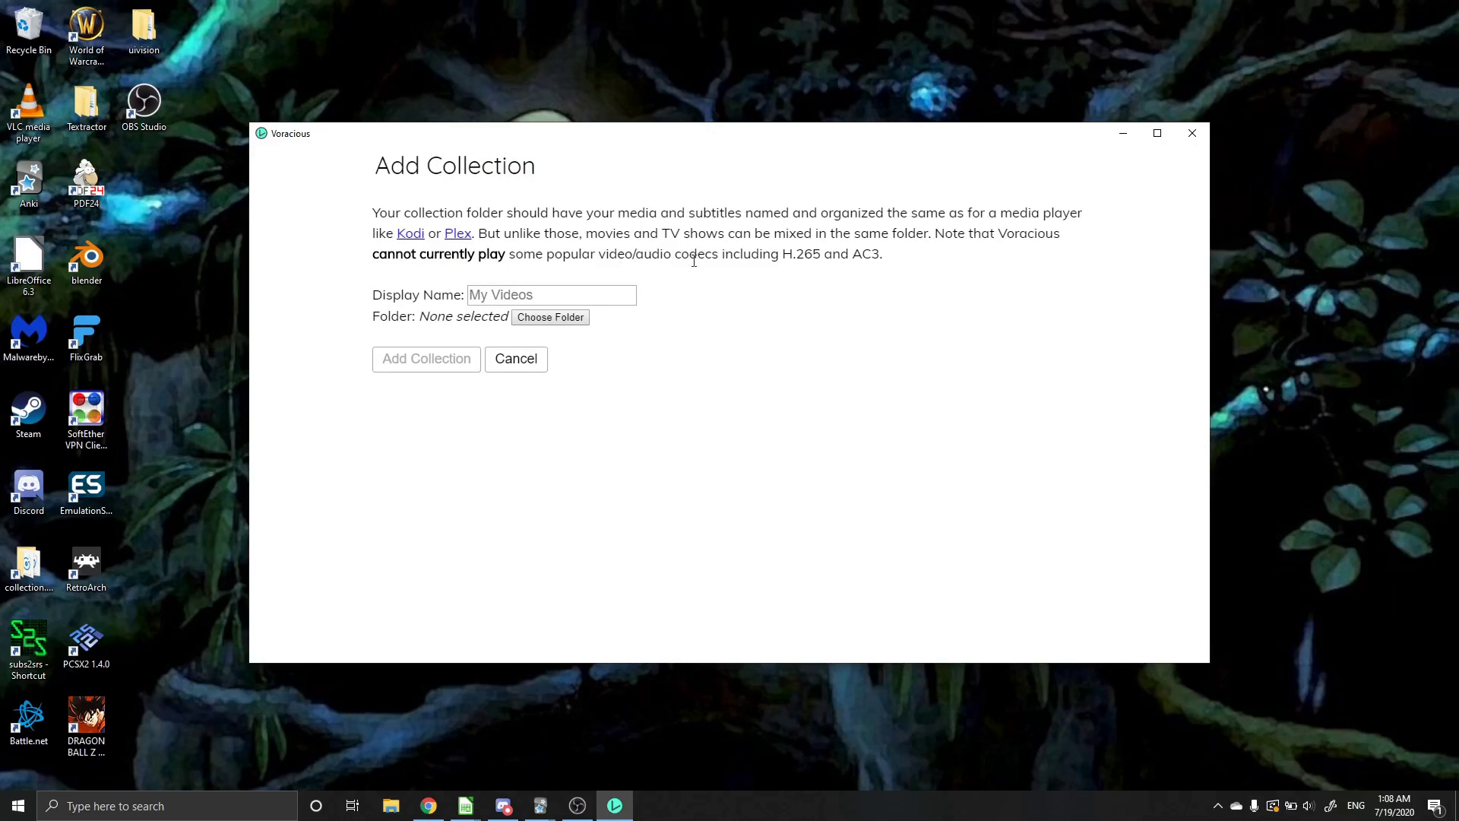
left_click(557, 319)
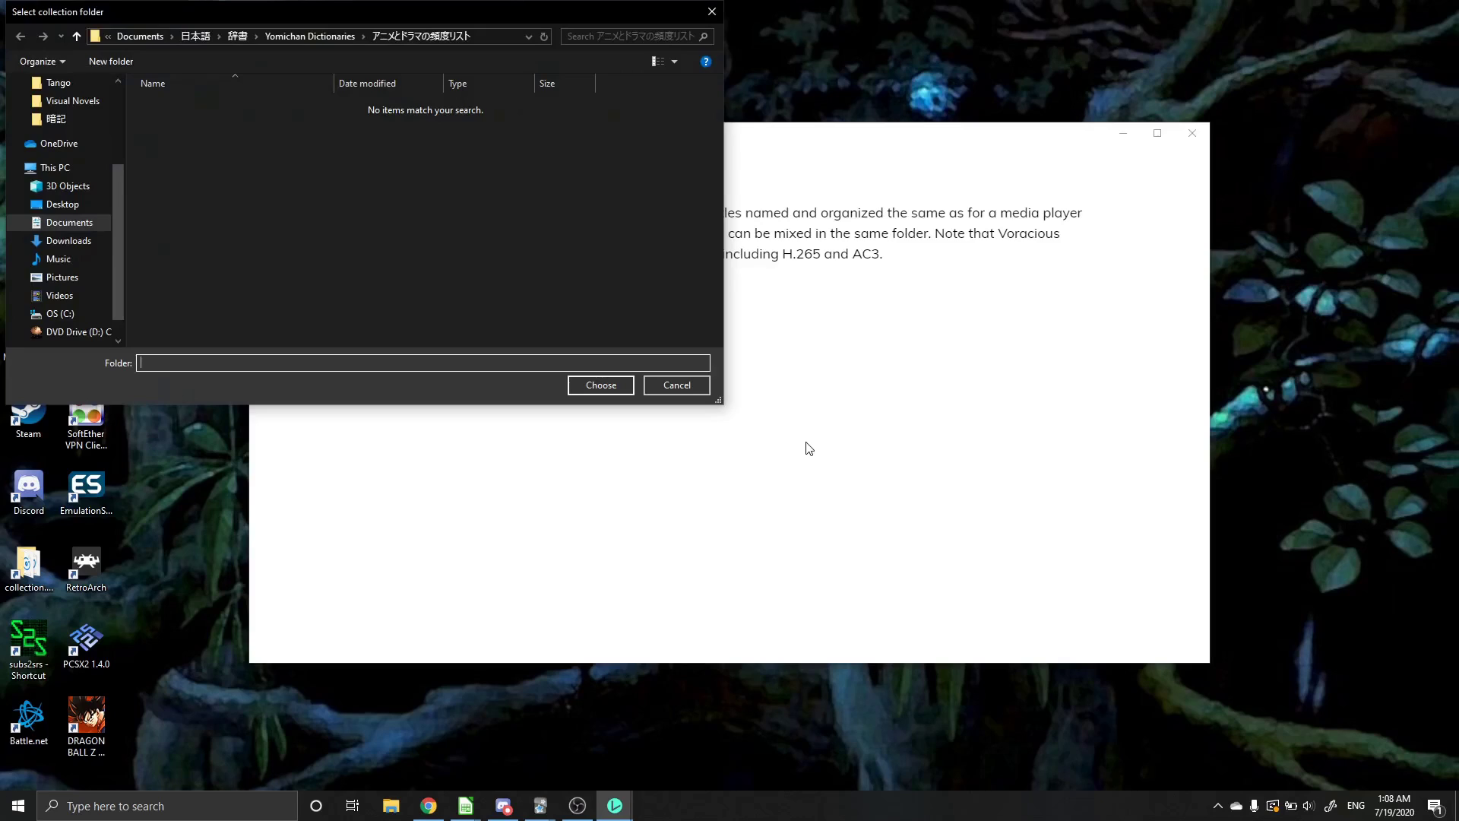
left_click_drag(117, 234, 126, 162)
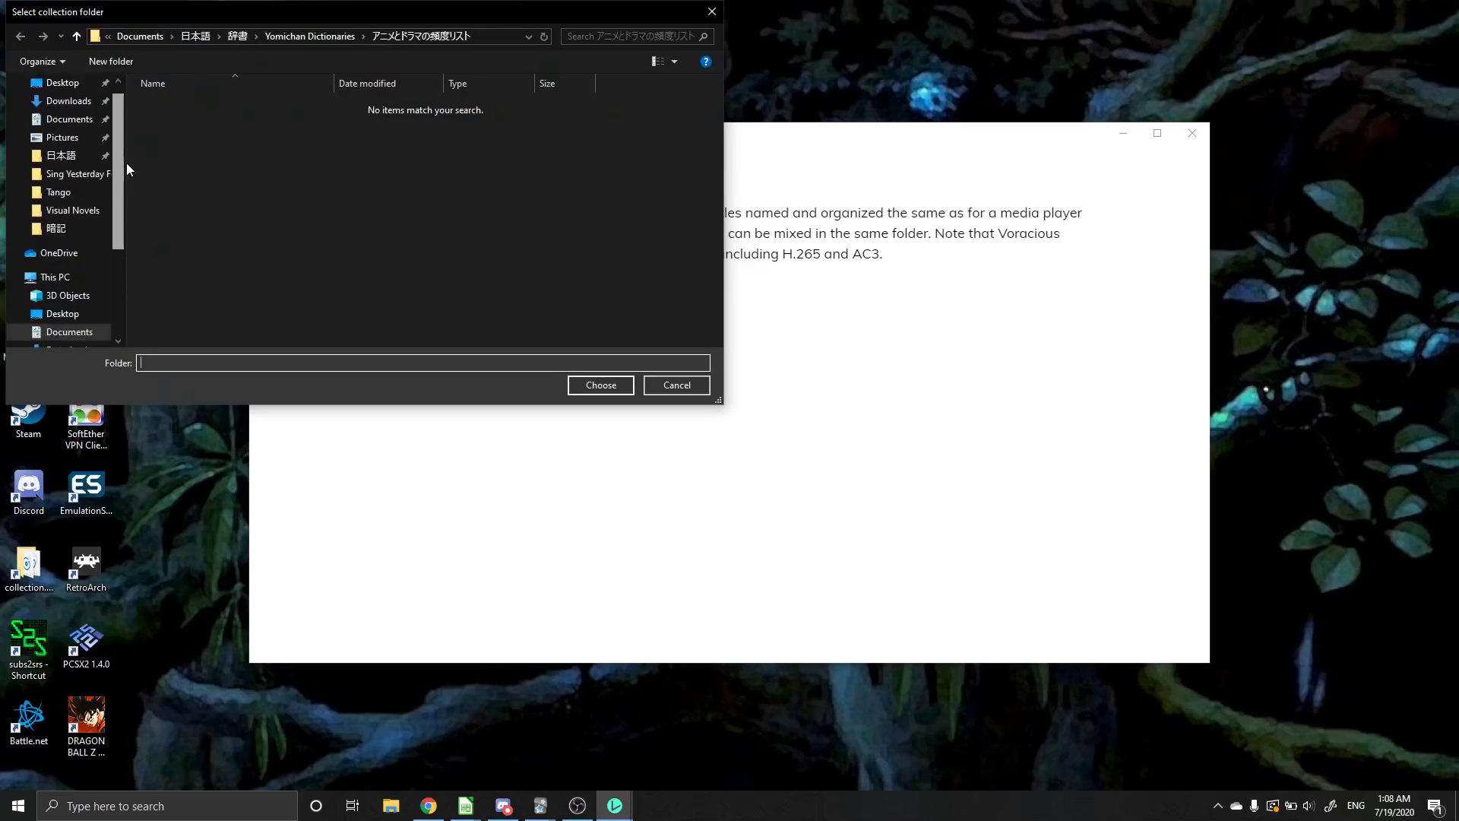
left_click(80, 189)
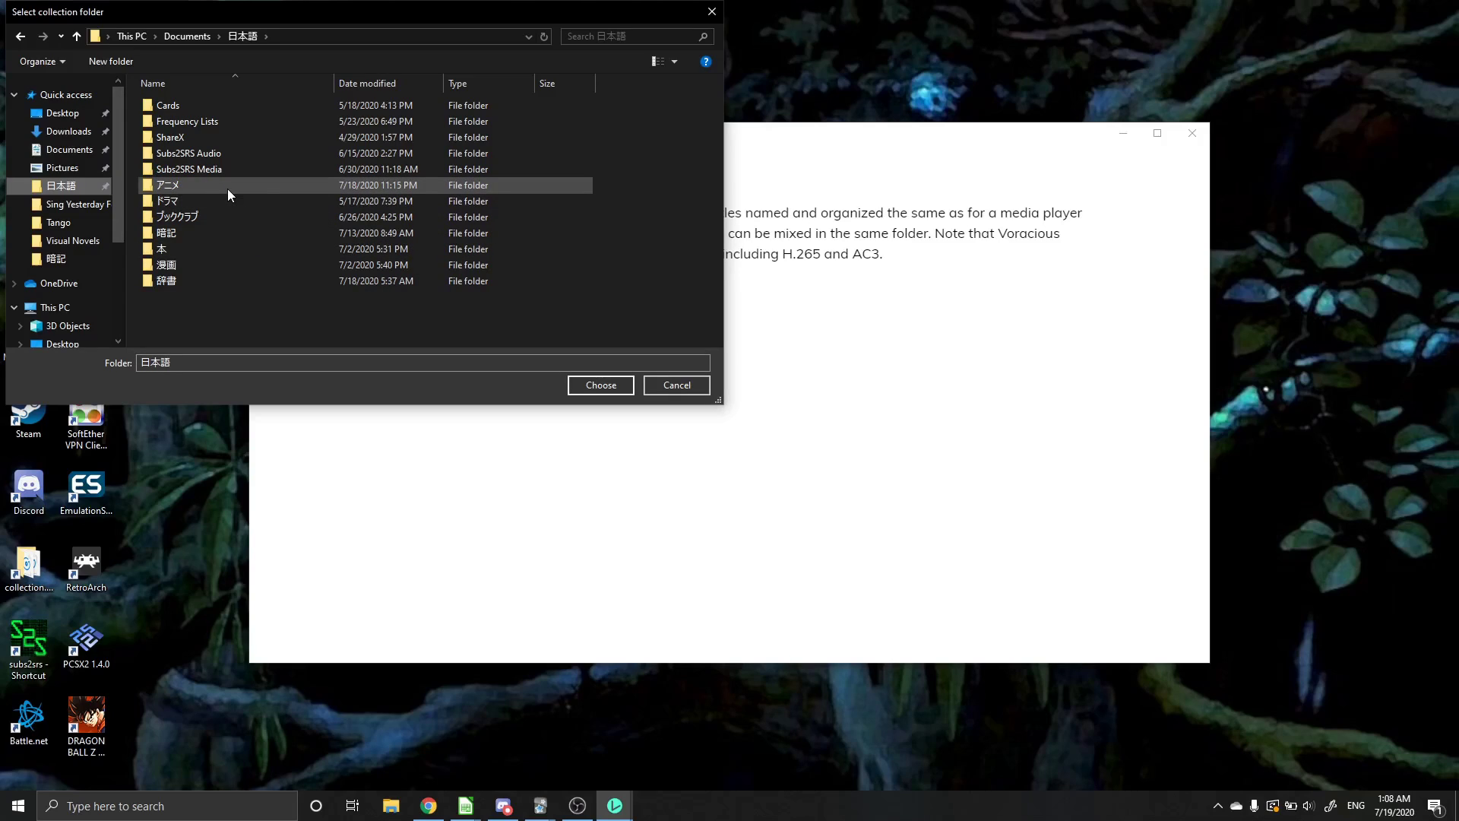
left_click(226, 188)
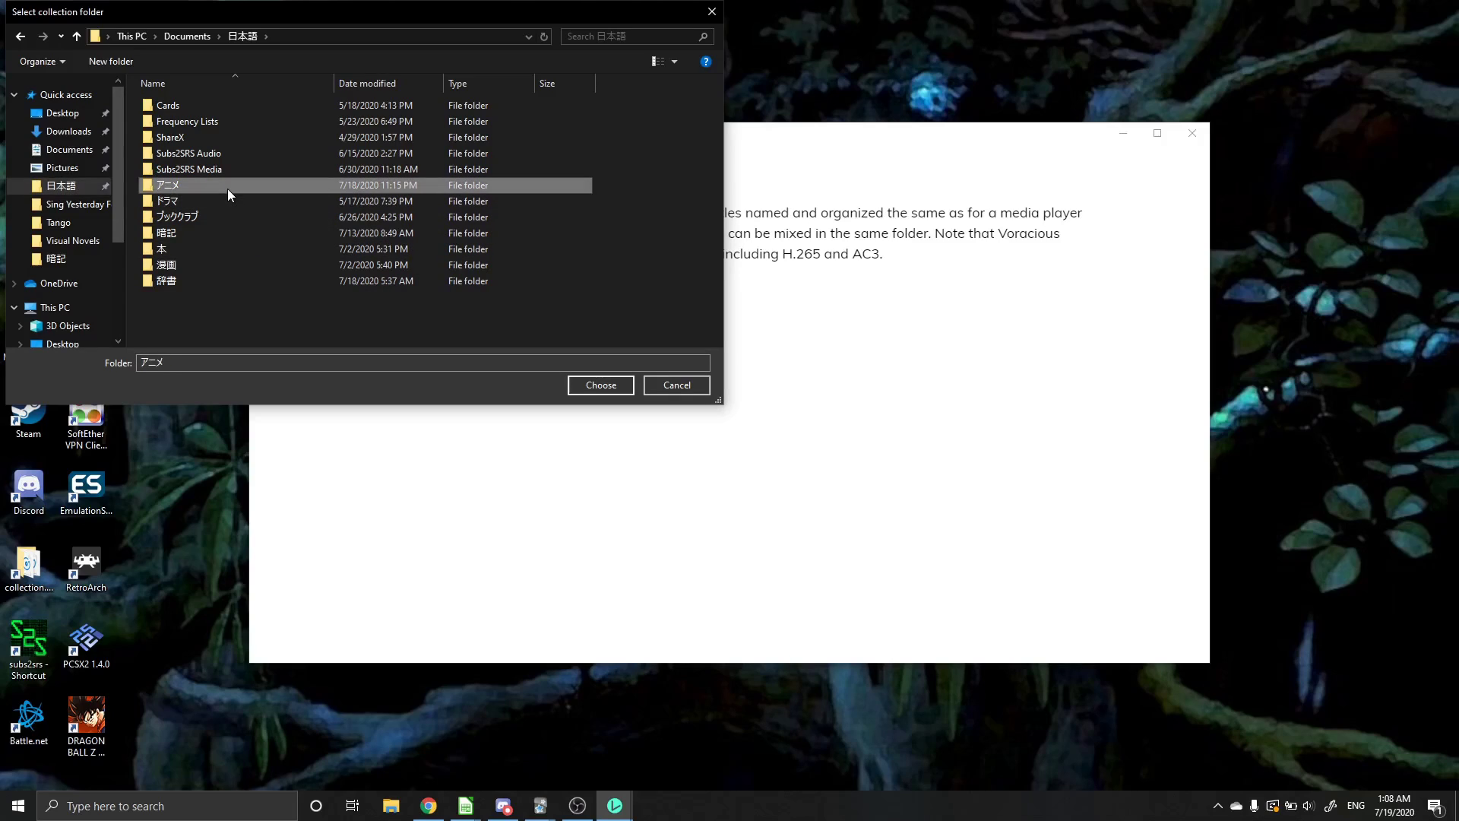
left_click(683, 384)
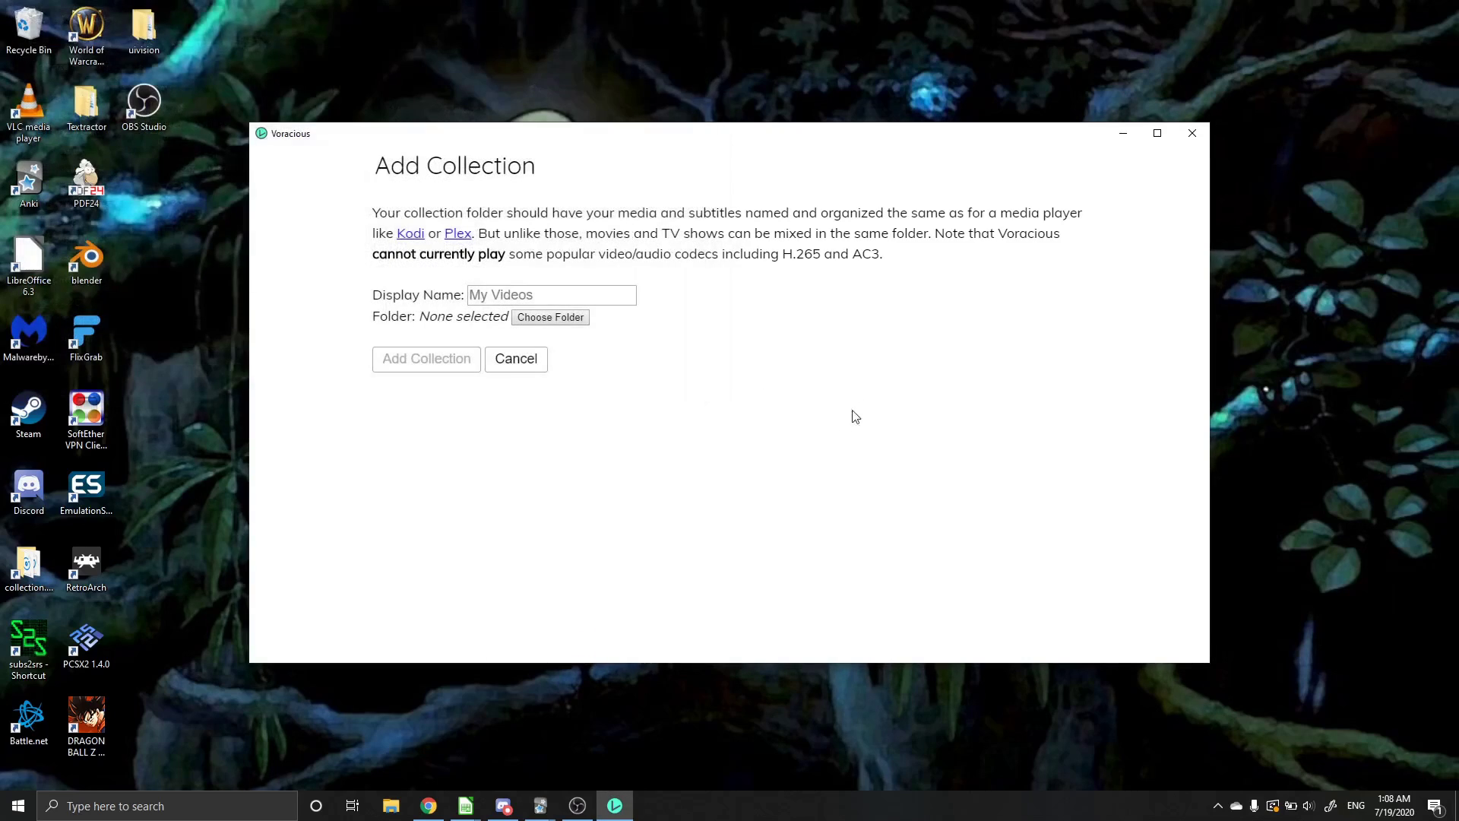
left_click(517, 370)
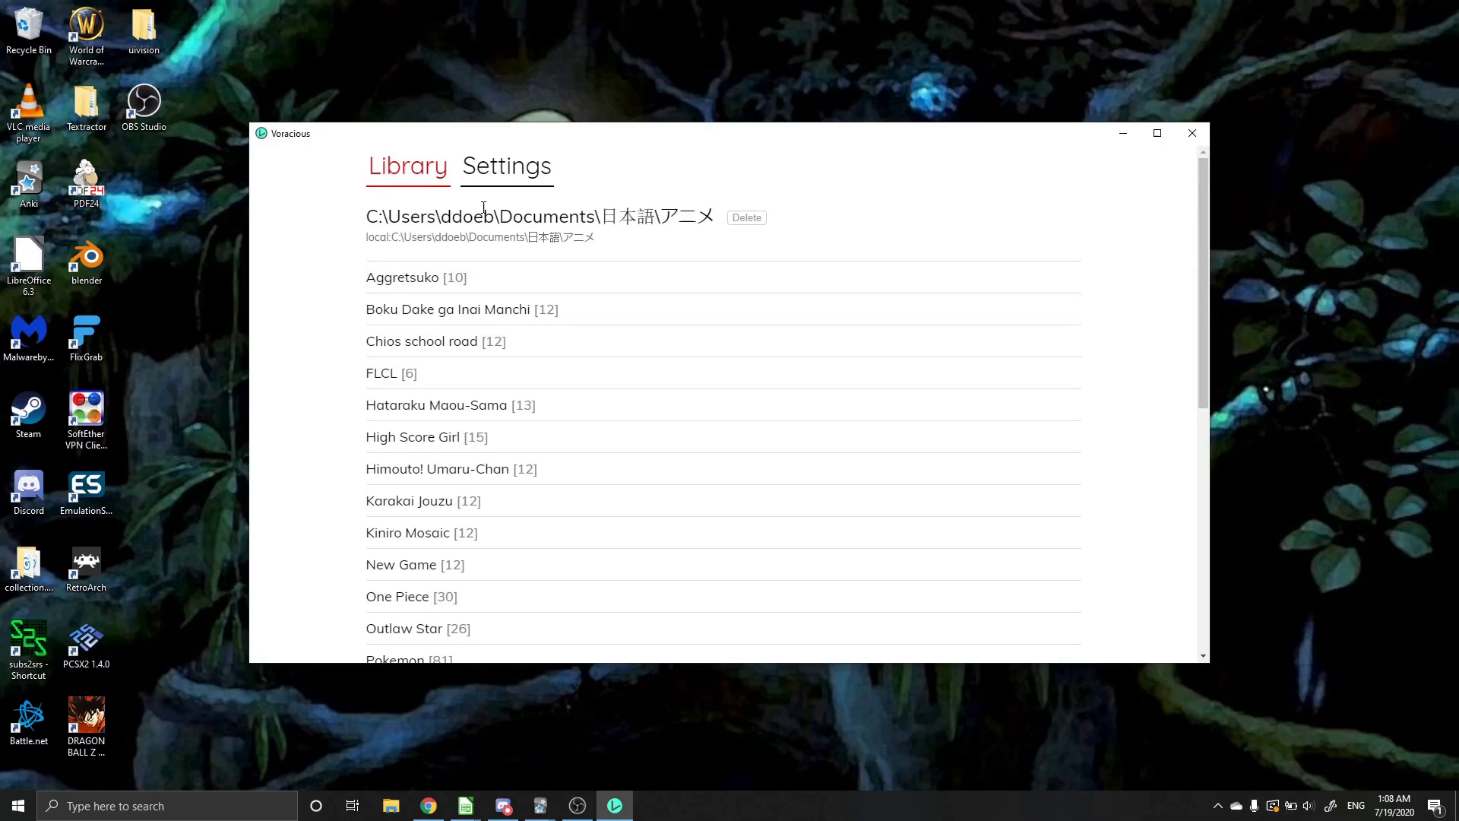
Step: Review the titles in the アニメ and ドラマ collections of the library
scroll(511, 378, "down", 8)
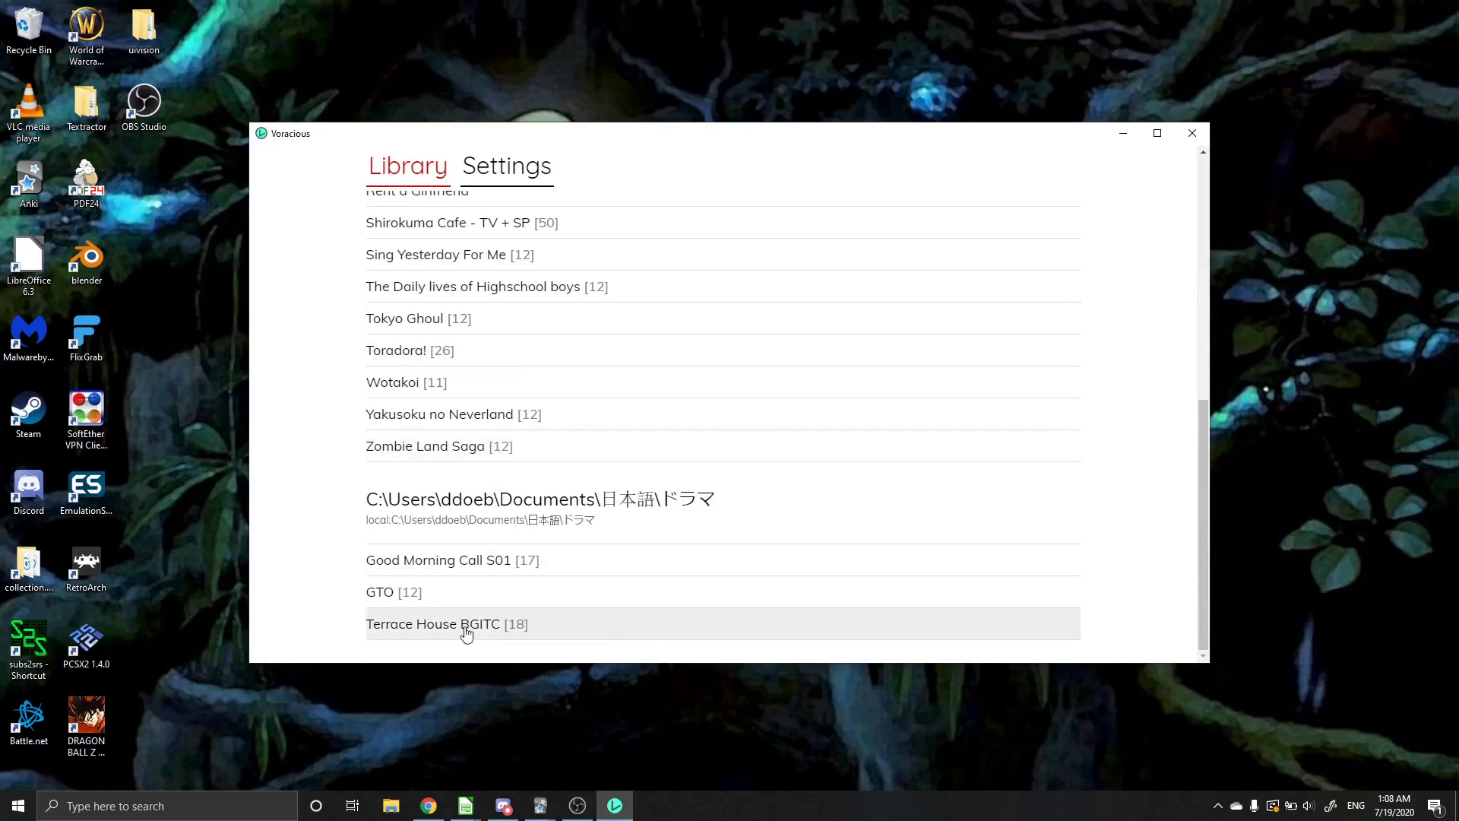
scroll(463, 478, "up", 10)
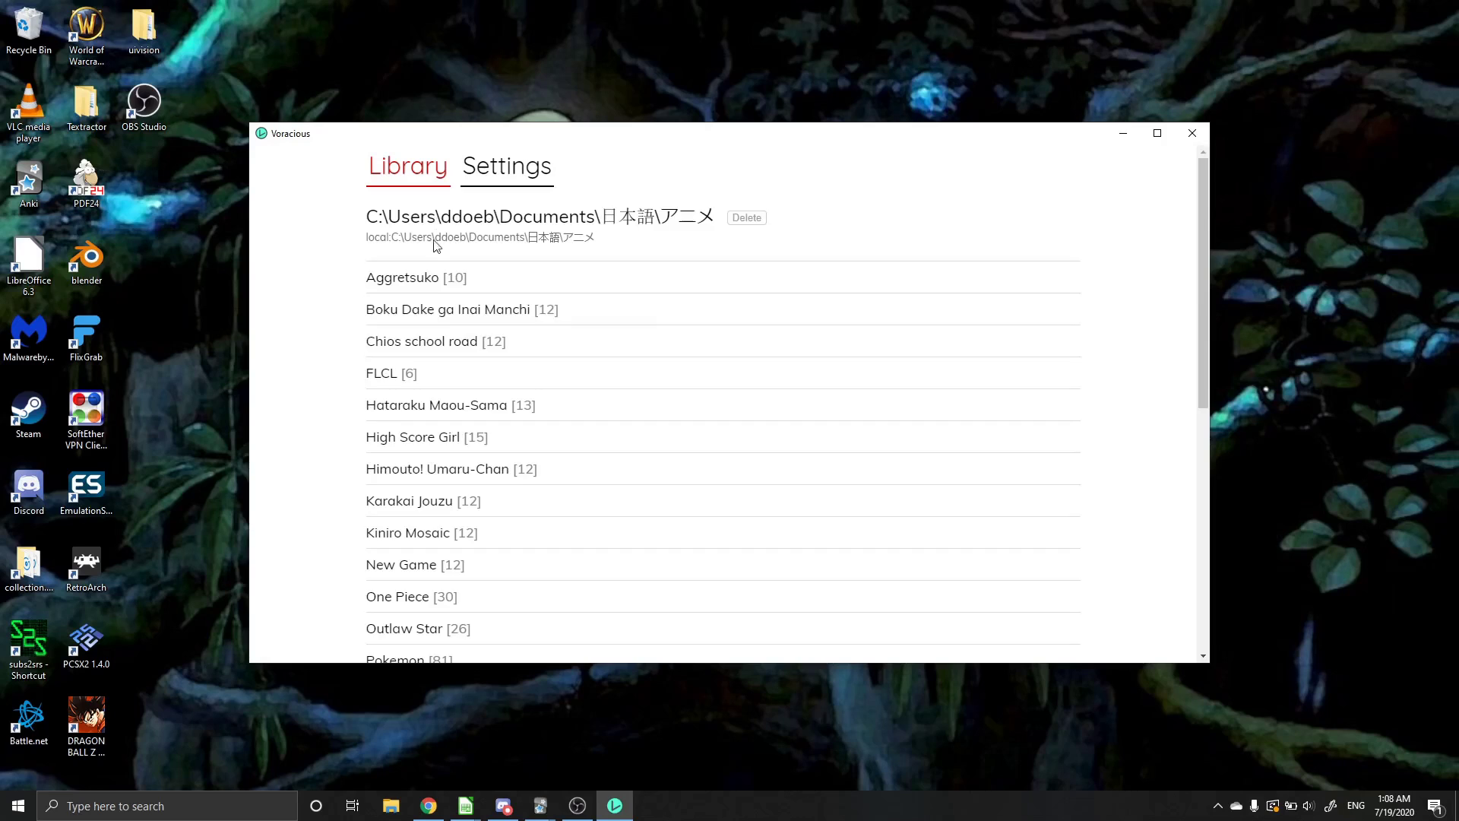
scroll(432, 445, "down", 8)
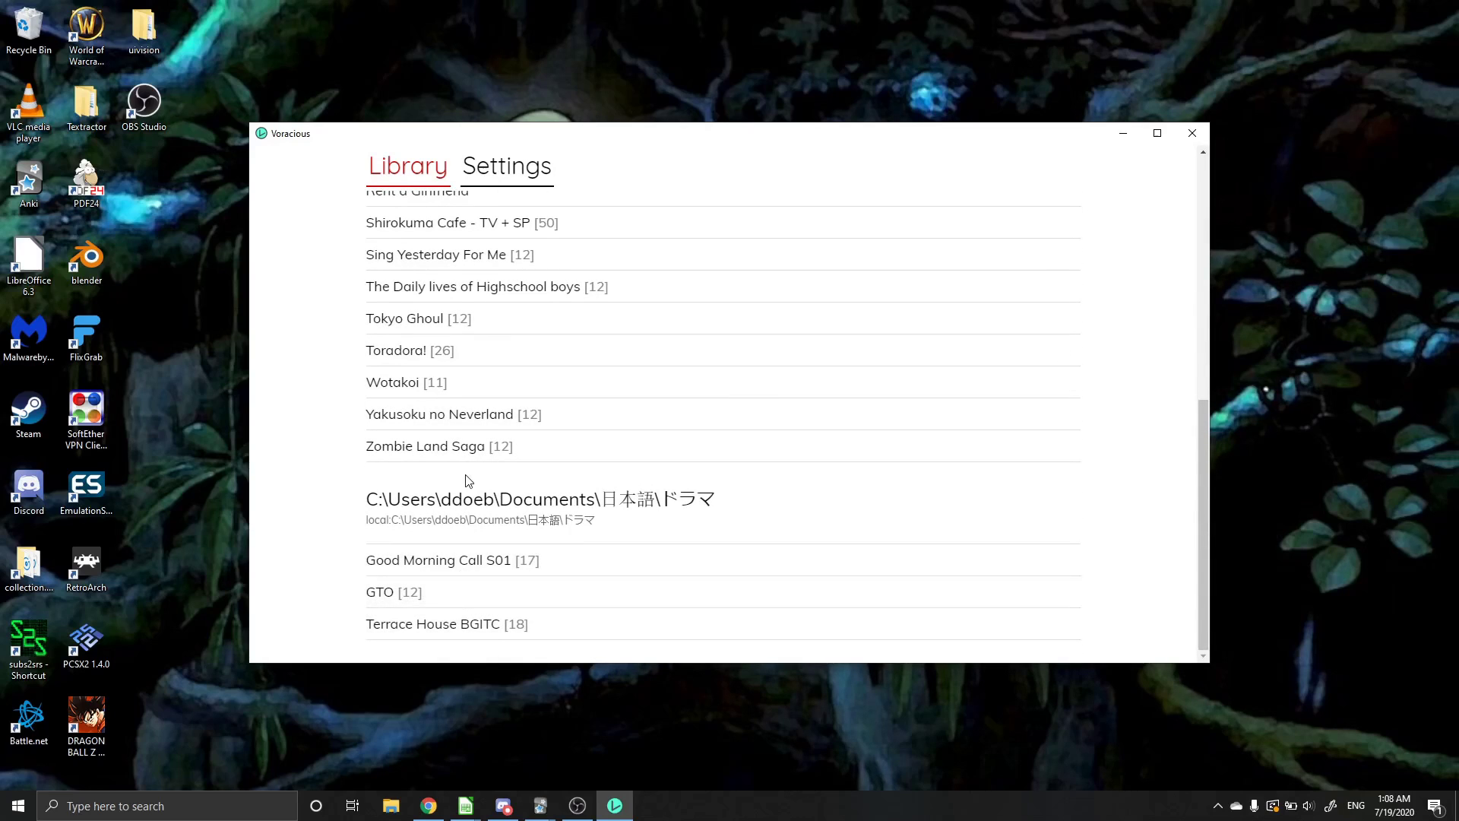
scroll(467, 475, "up", 9)
scroll(410, 327, "up", 2)
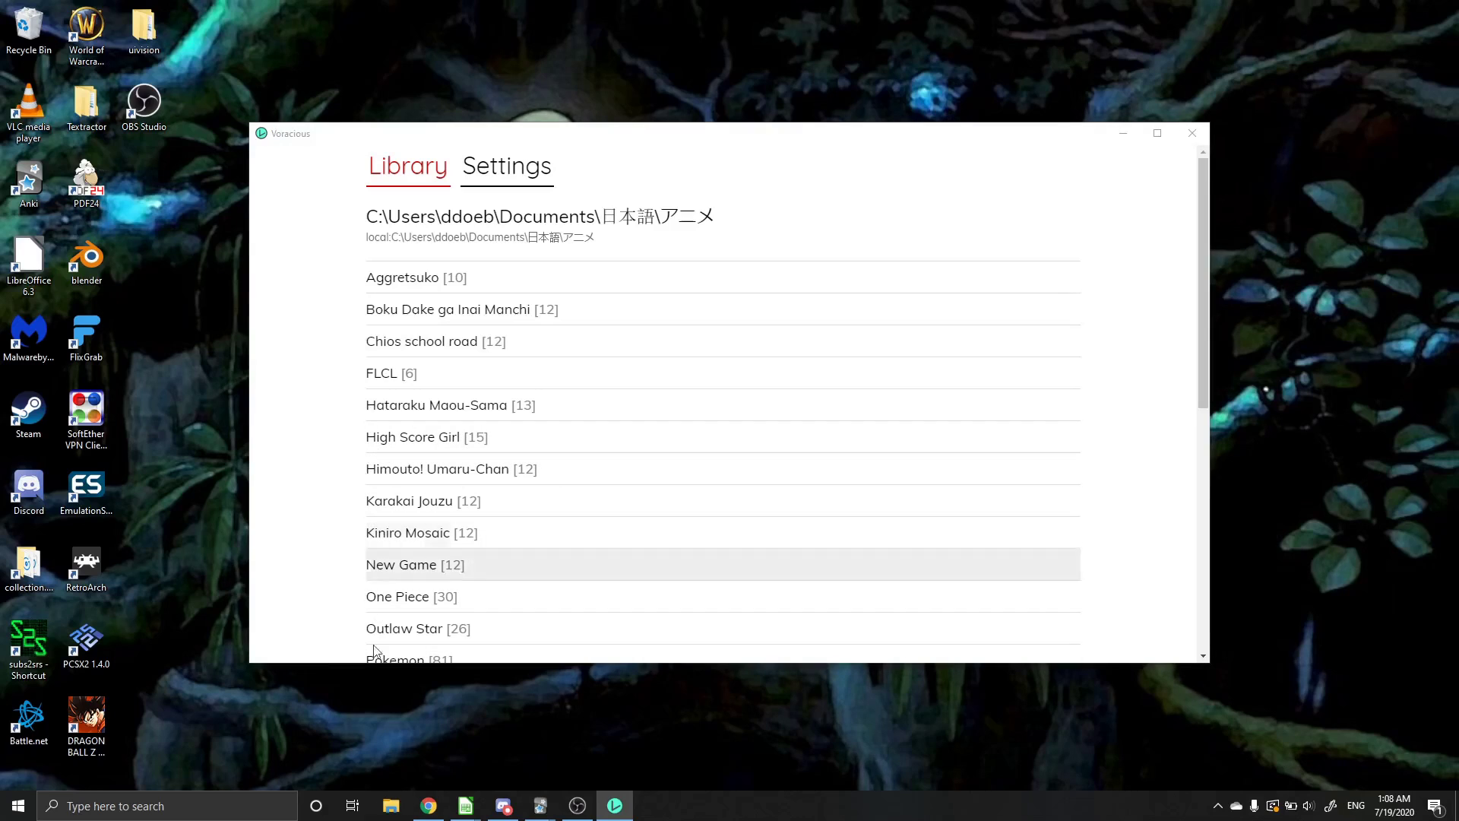
Step: Inspect the series subfolders of the アニメ folder inside 日本語 in File Explorer, and close the window
left_click(390, 796)
left_click(470, 335)
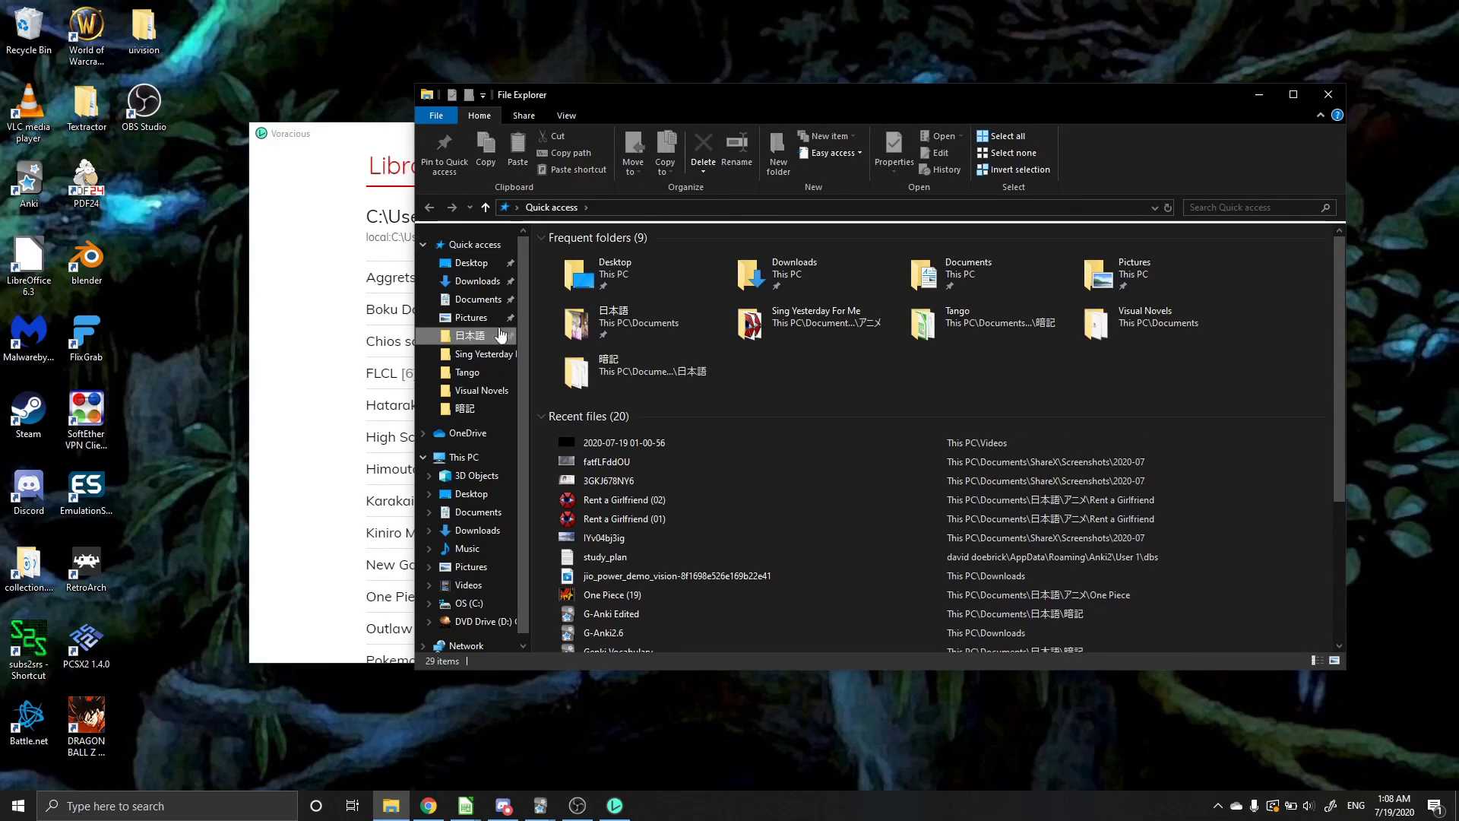
left_click(603, 335)
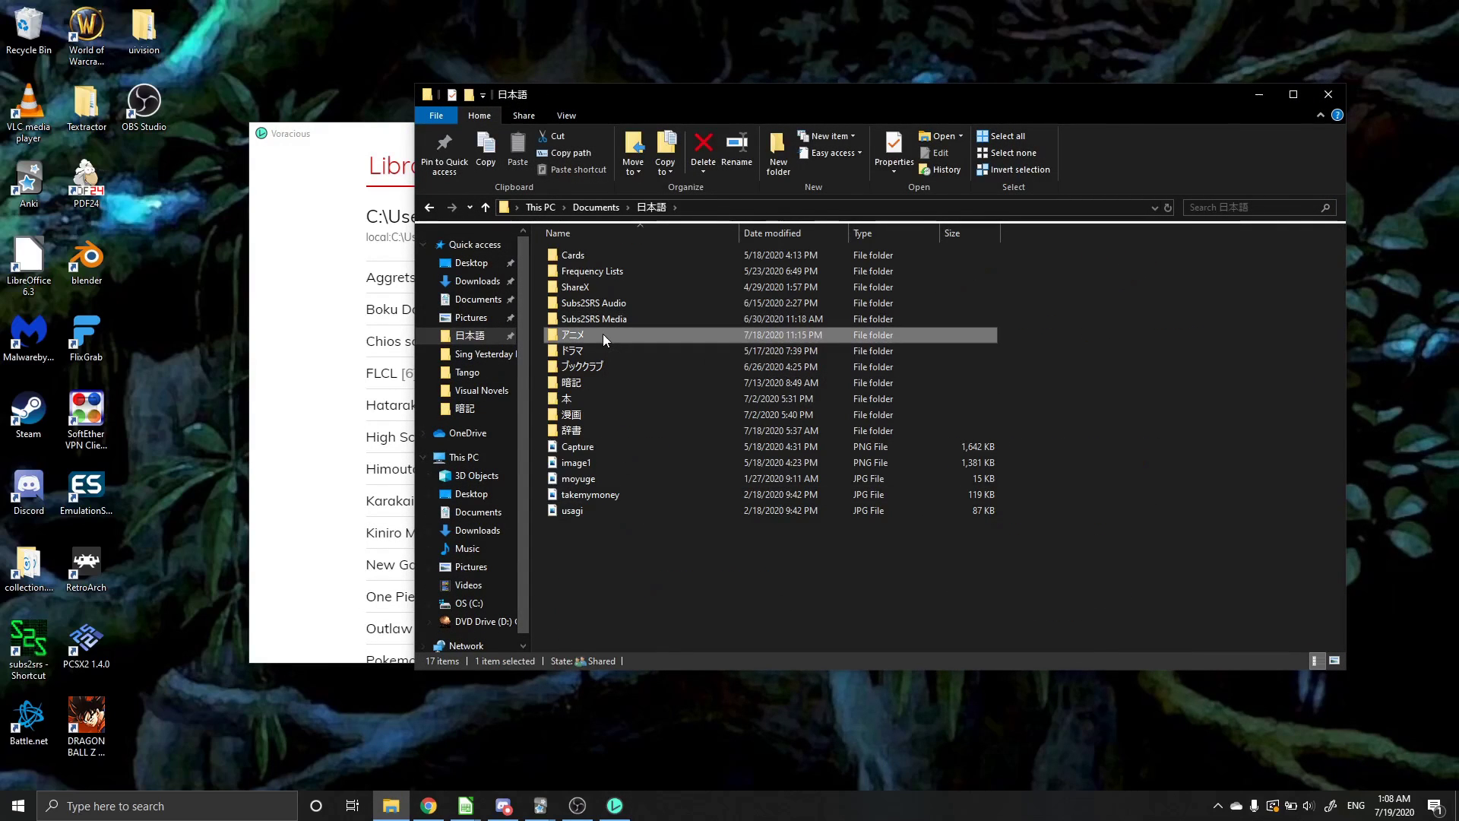
key("F2")
double_click(654, 336)
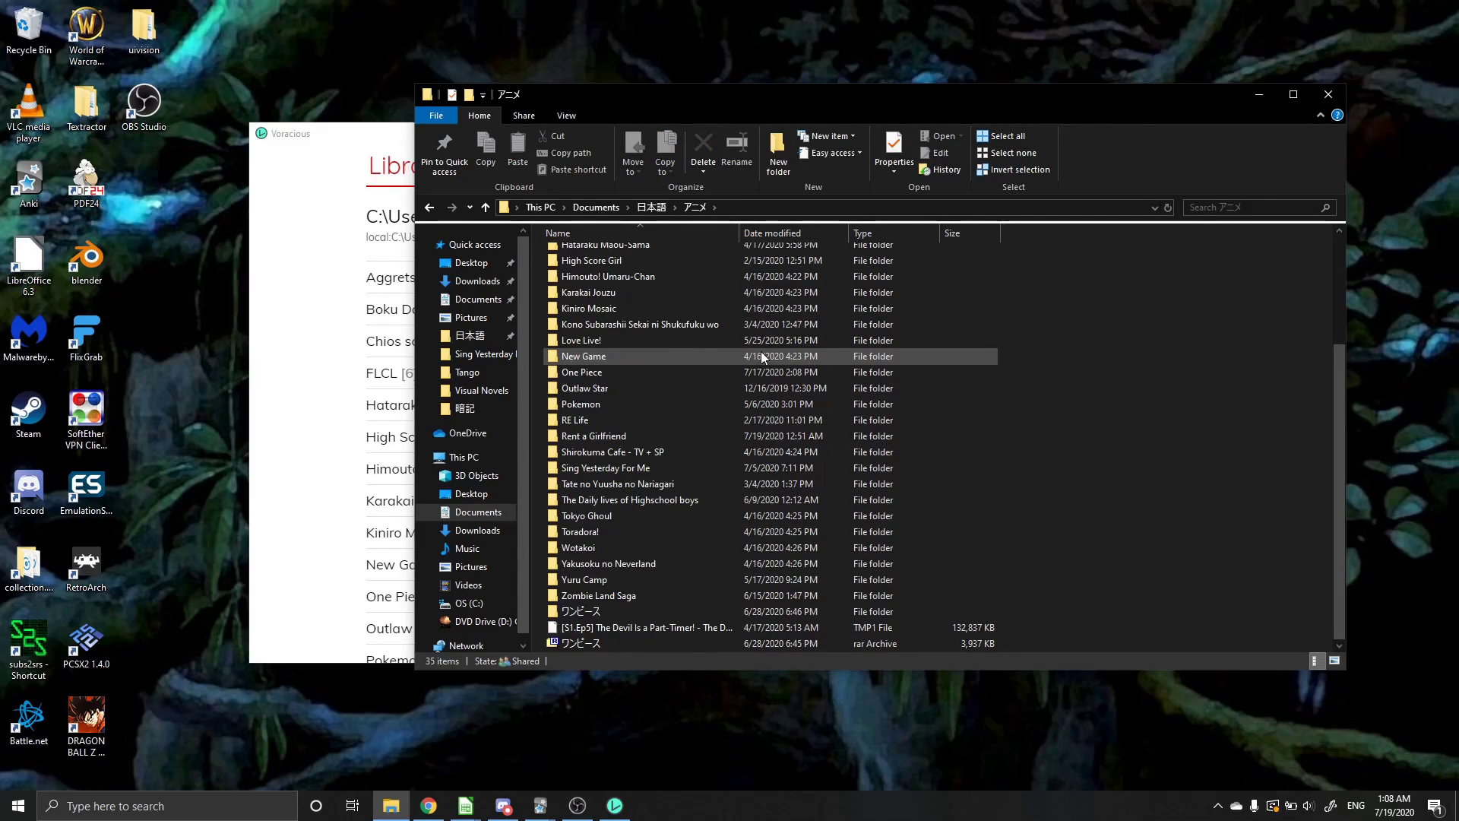
left_click(1327, 105)
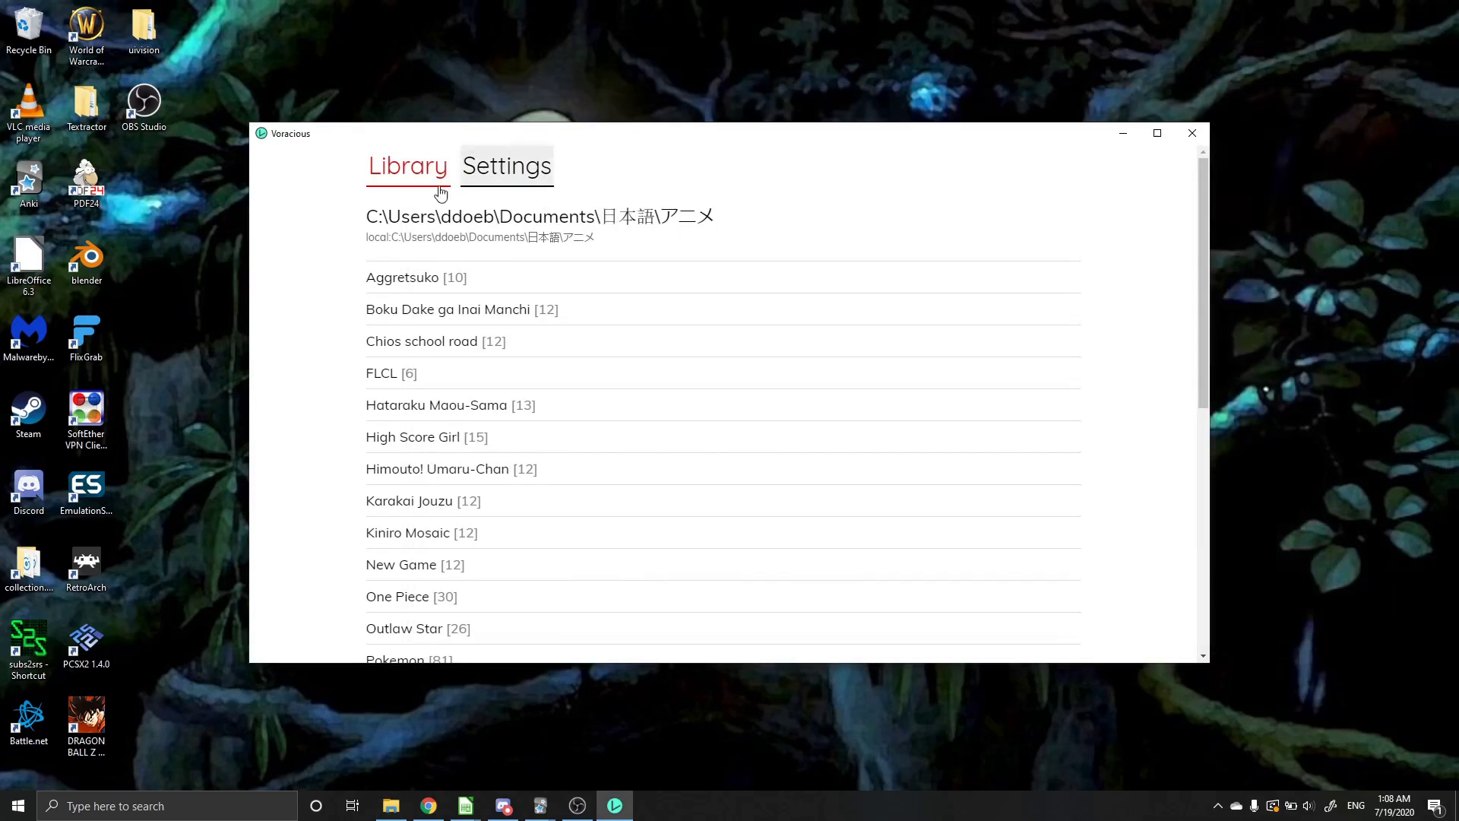
Step: Examine the dictionary, subtitle language and Anki Export sections of the settings
left_click(535, 168)
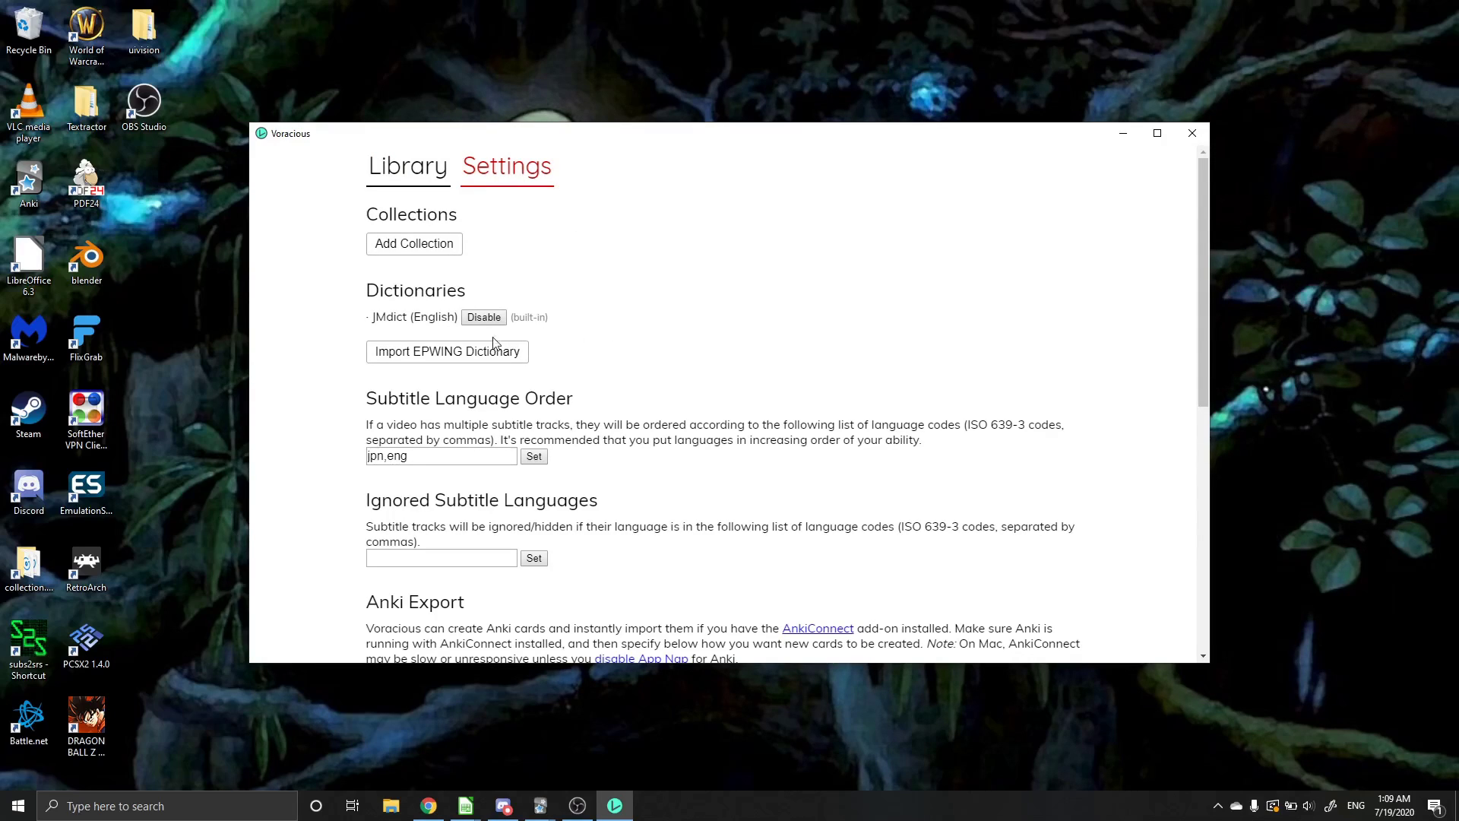
left_click_drag(368, 317, 405, 321)
left_click(417, 317)
scroll(585, 342, "down", 3)
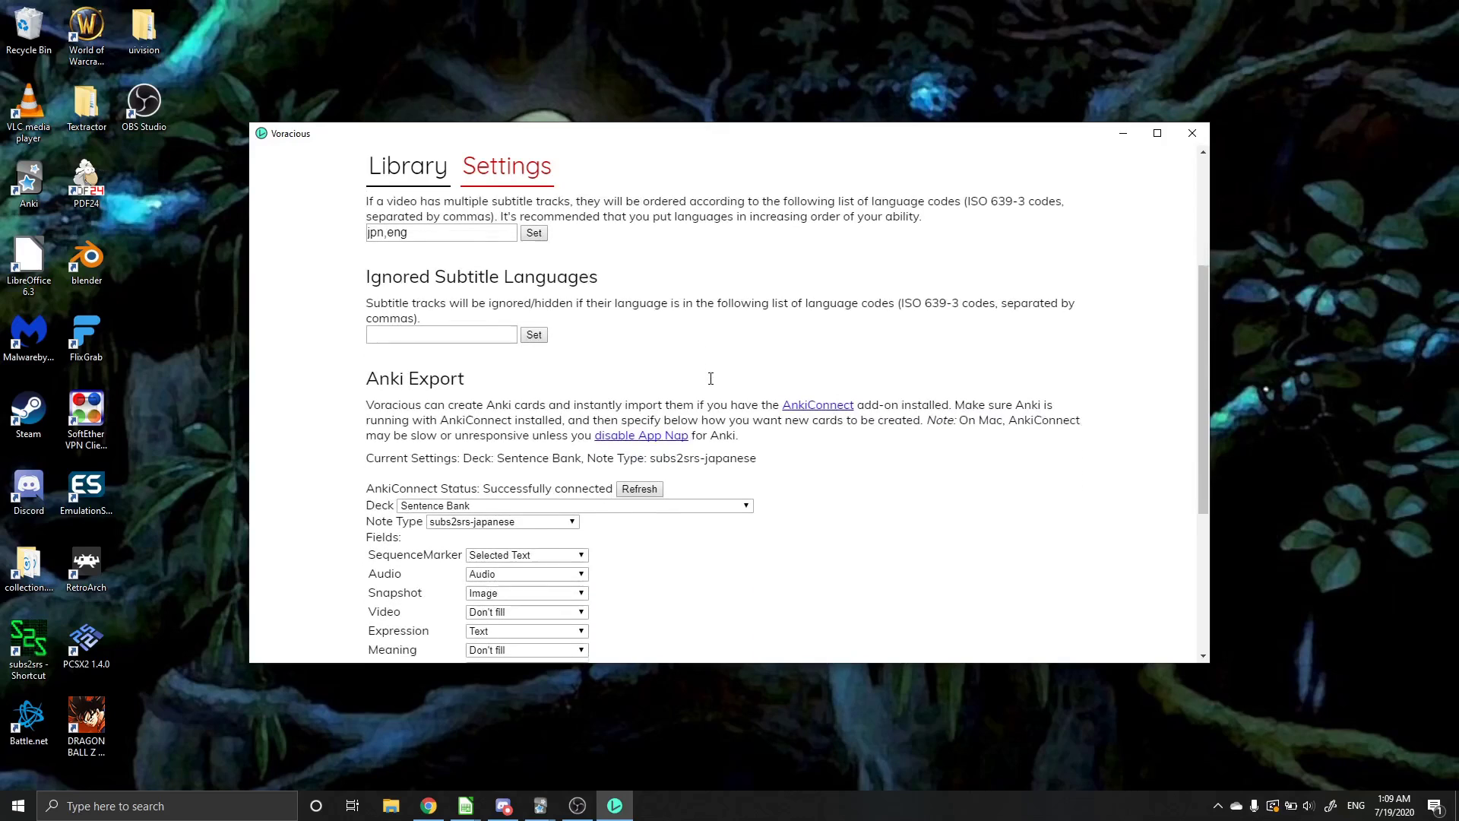
scroll(711, 379, "down", 1)
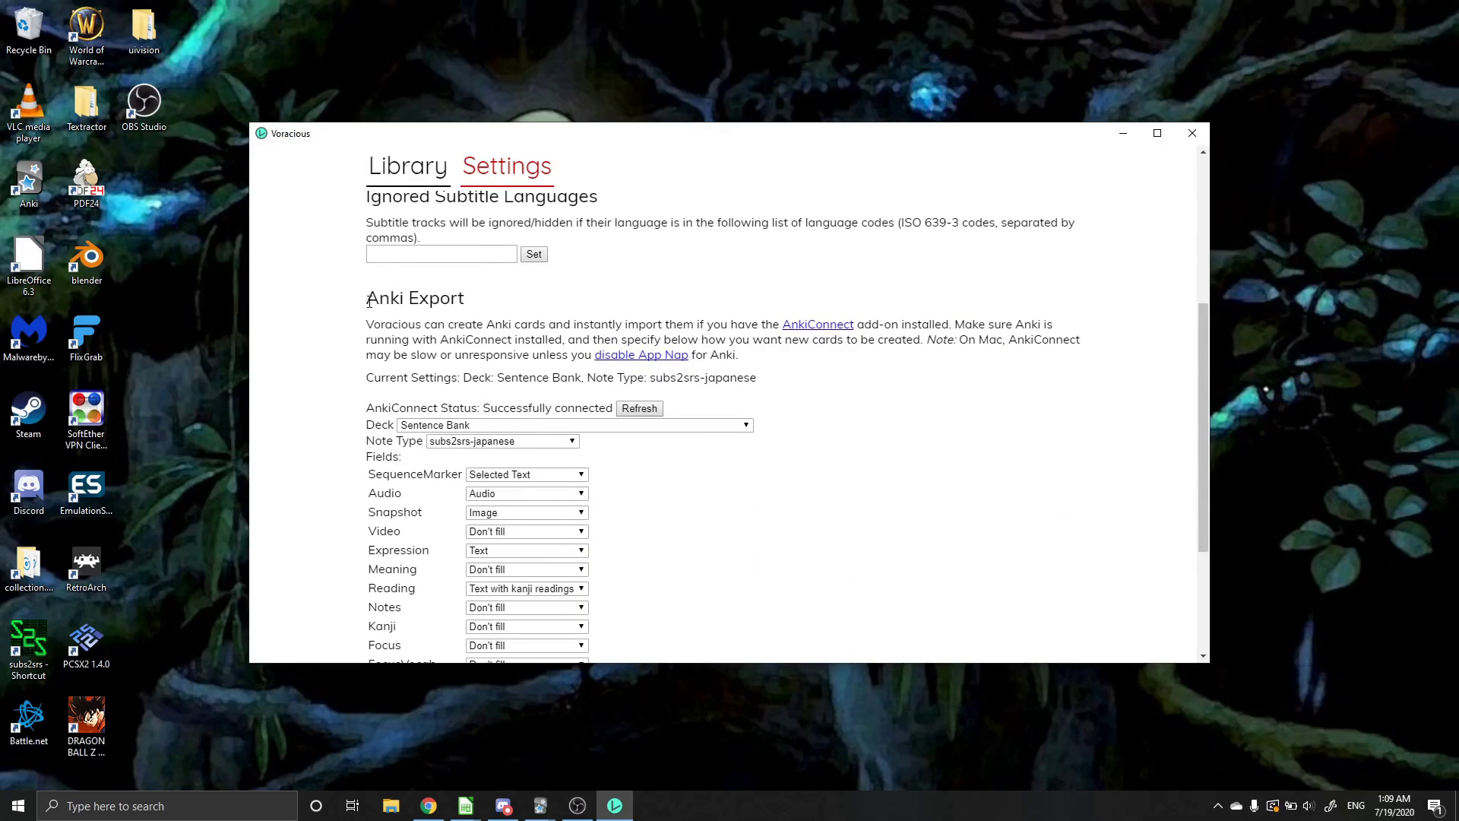
left_click_drag(369, 301, 504, 313)
left_click(502, 312)
Step: Switch to Anki and check its installed add-ons for AnkiConnect, closing the add-on list when done
left_click(540, 805)
left_click(519, 779)
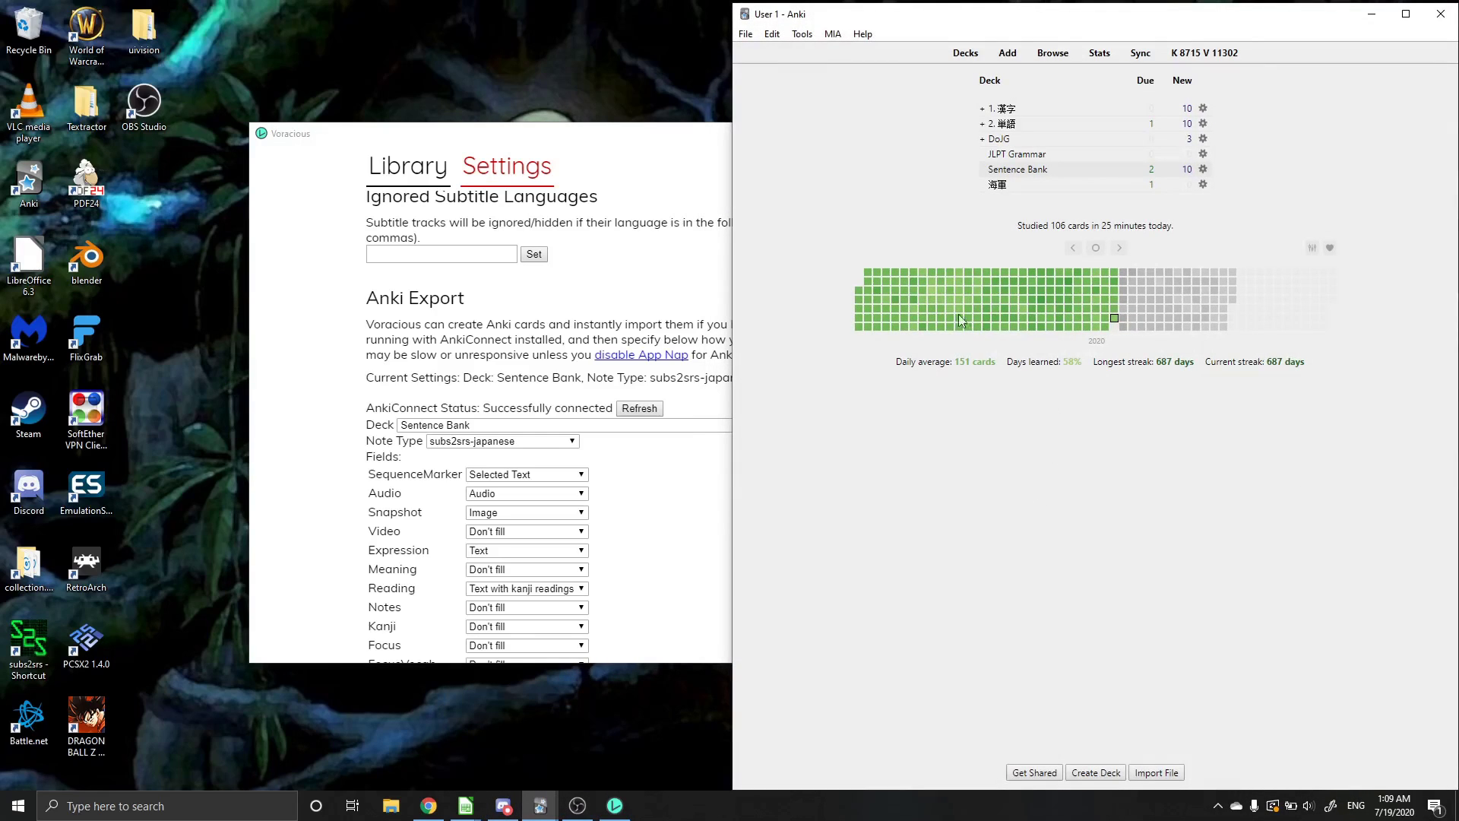
left_click(802, 34)
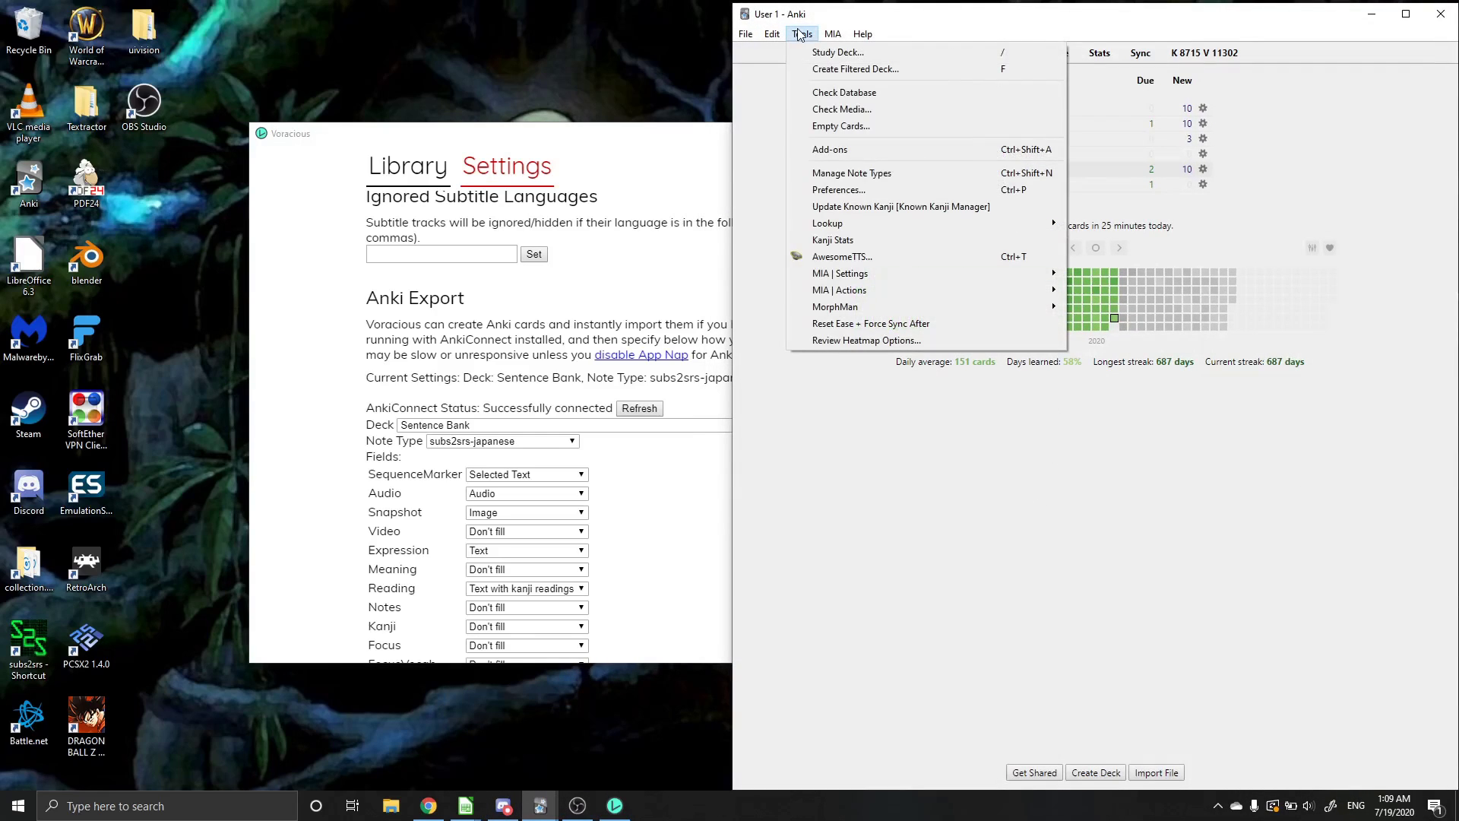
left_click(836, 150)
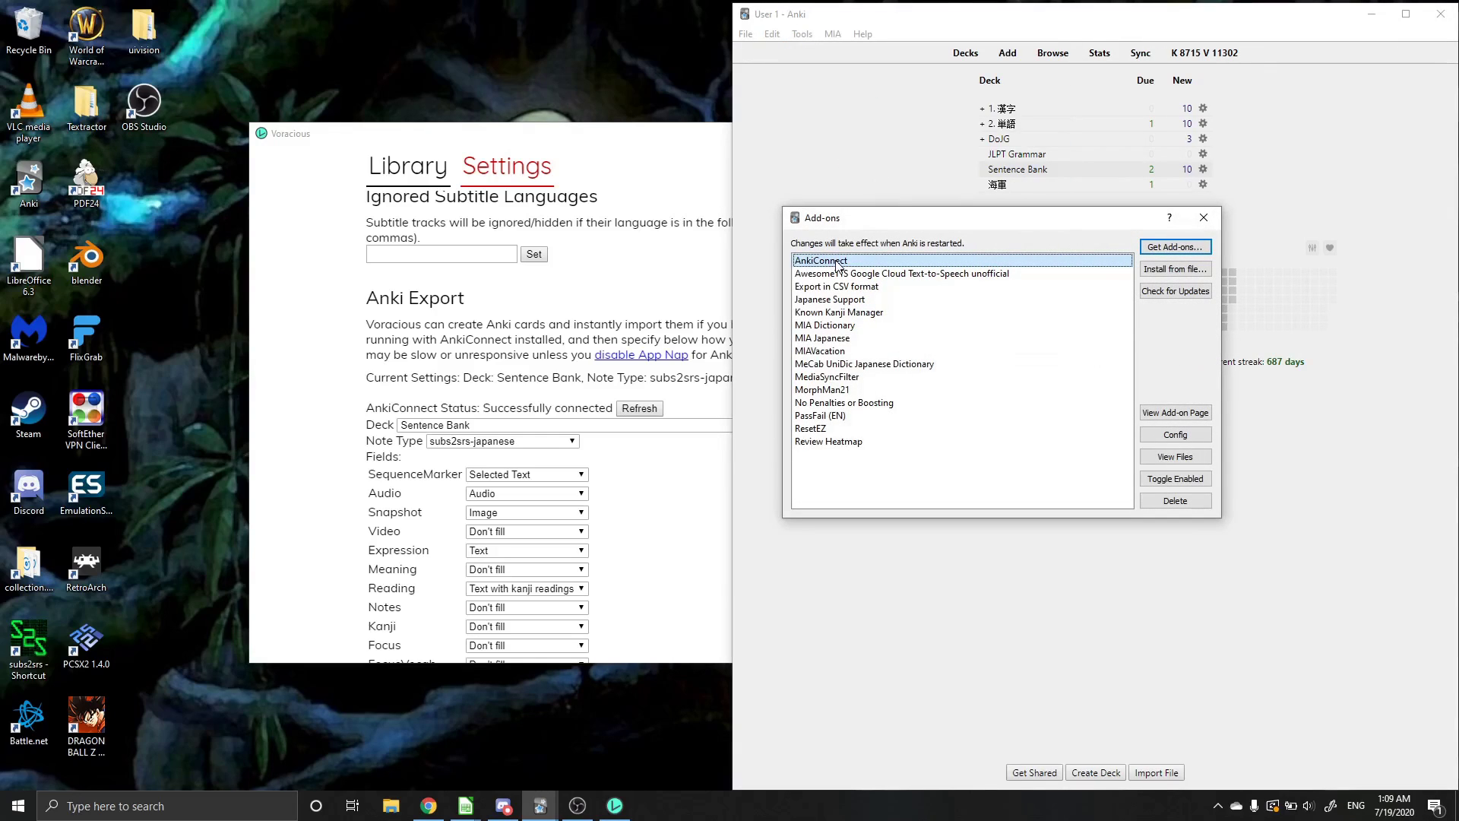
left_click(694, 295)
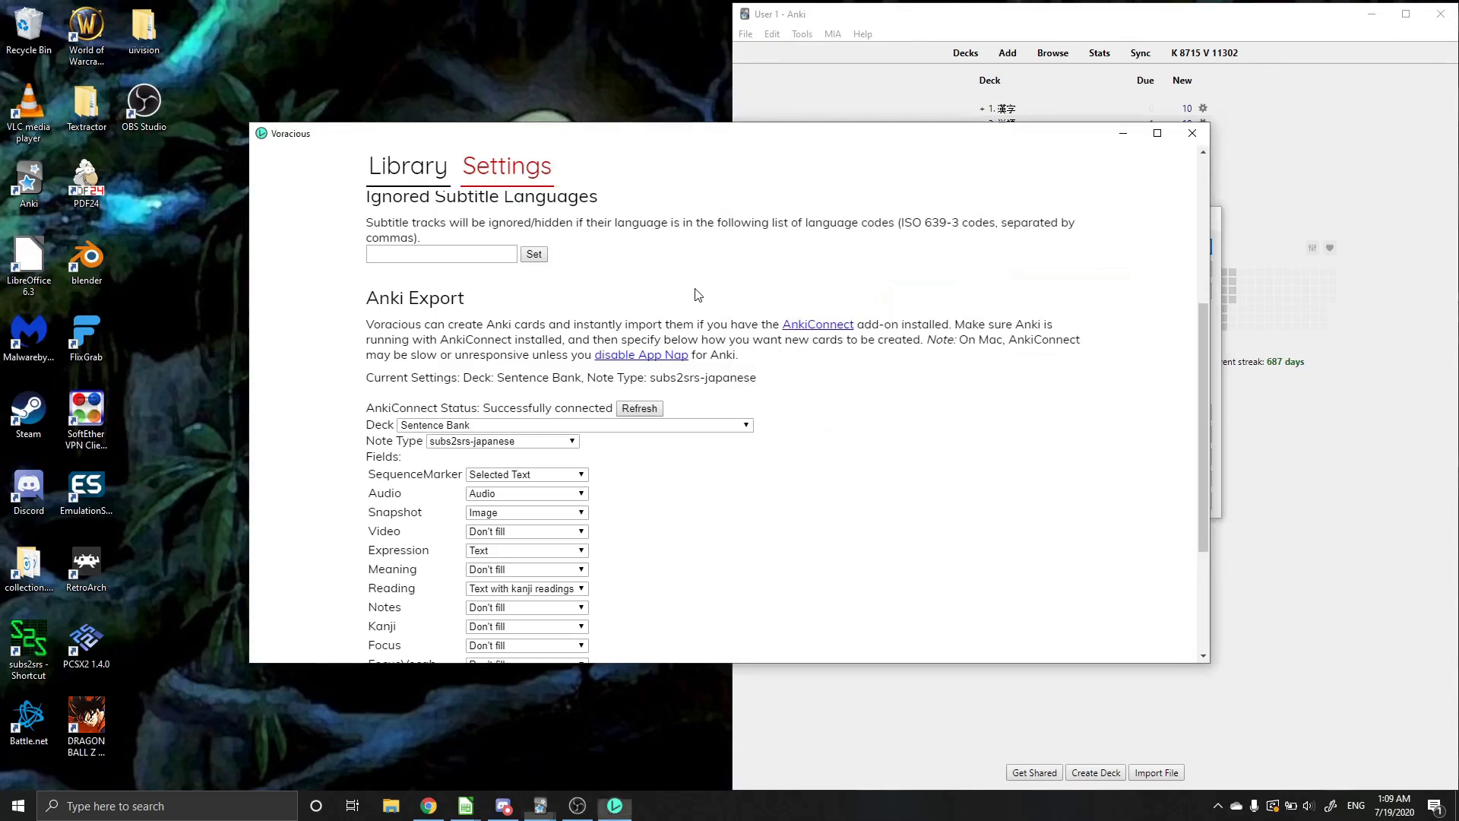
left_click(1033, 103)
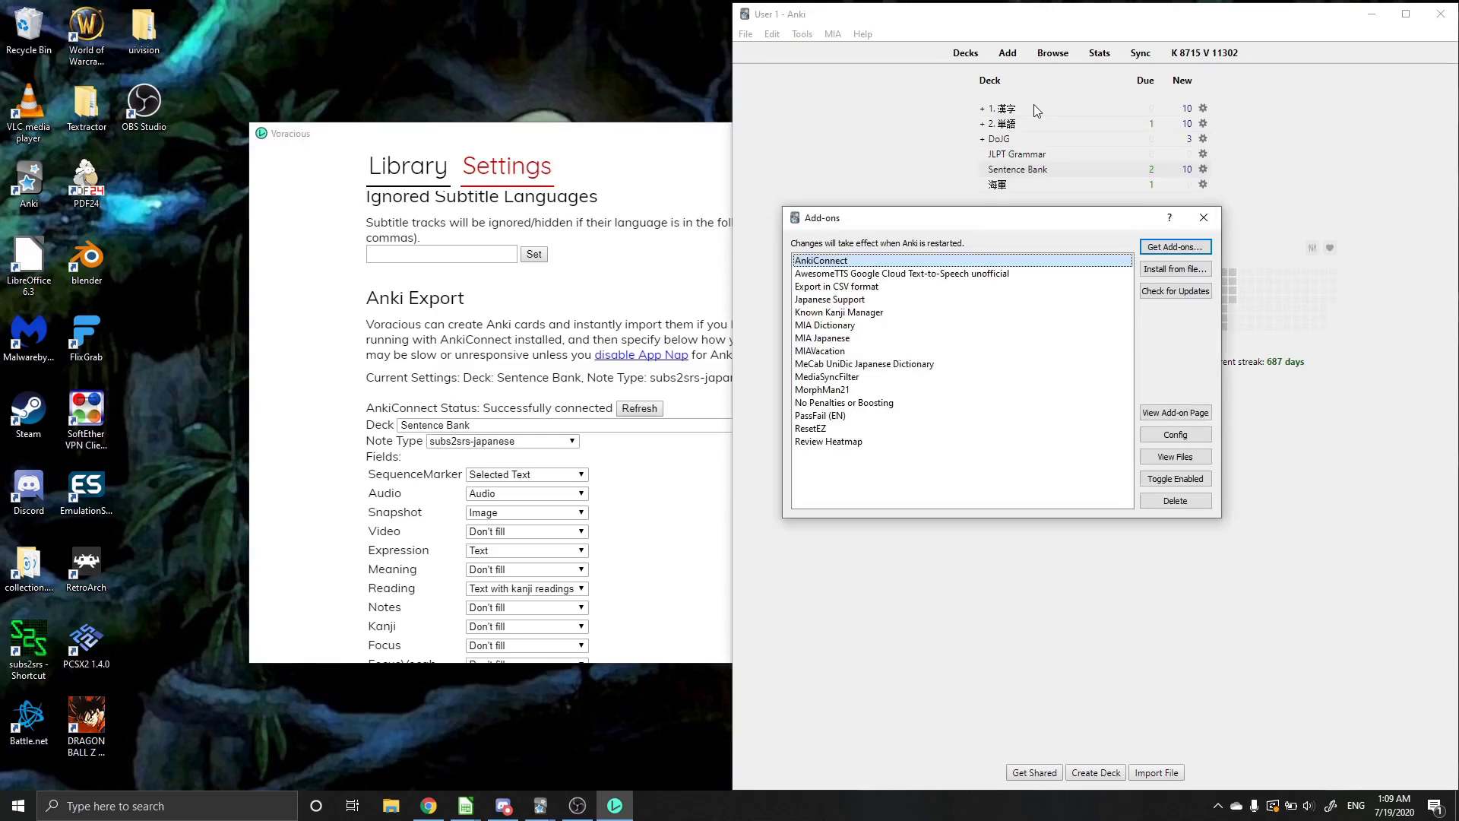
left_click(1198, 213)
Step: Return to Voracious and choose Sentence Bank as the Anki export deck and subs2srs-japanese as the note type
left_click(548, 325)
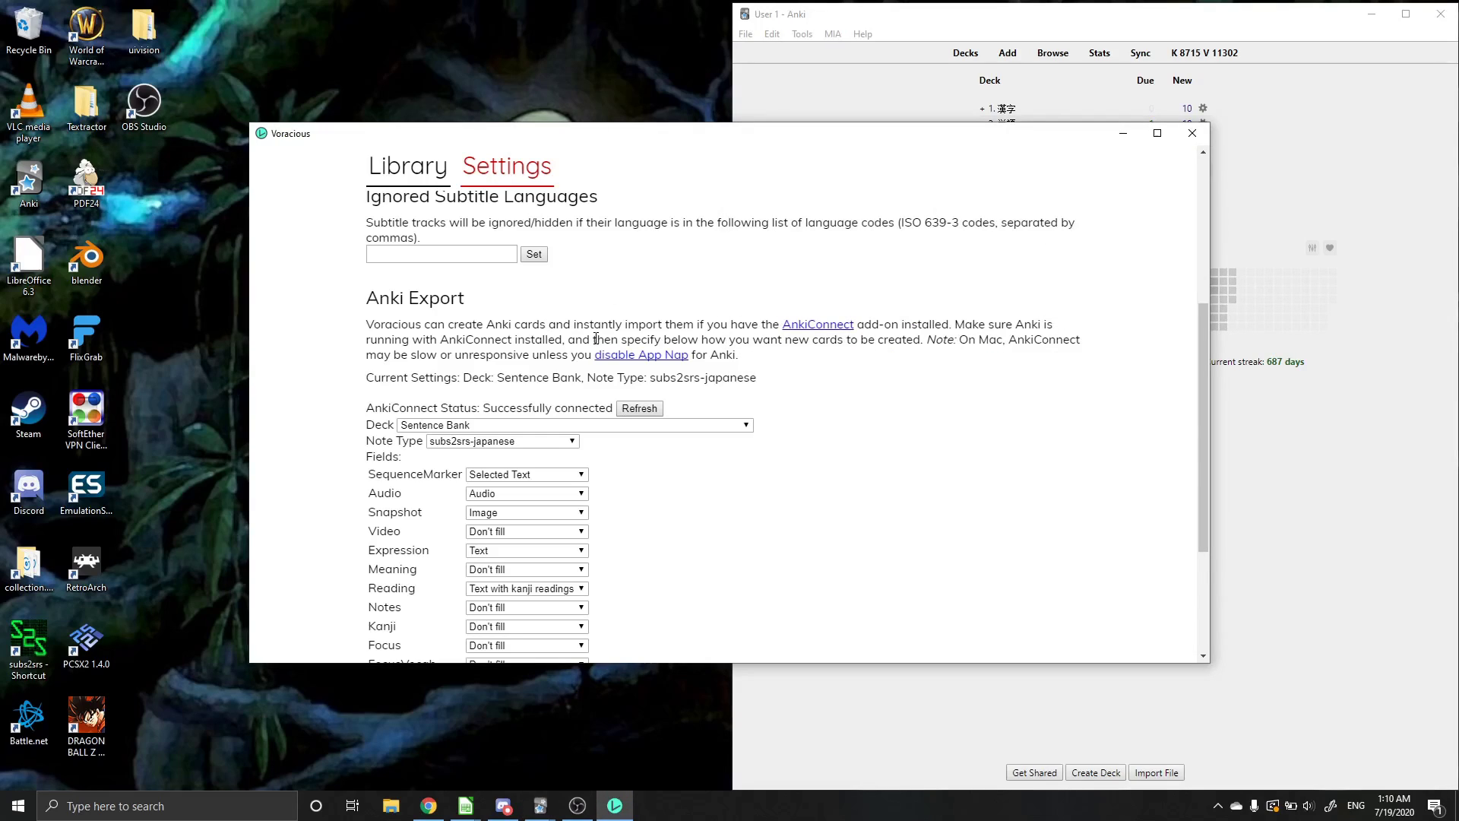
scroll(768, 476, "down", 2)
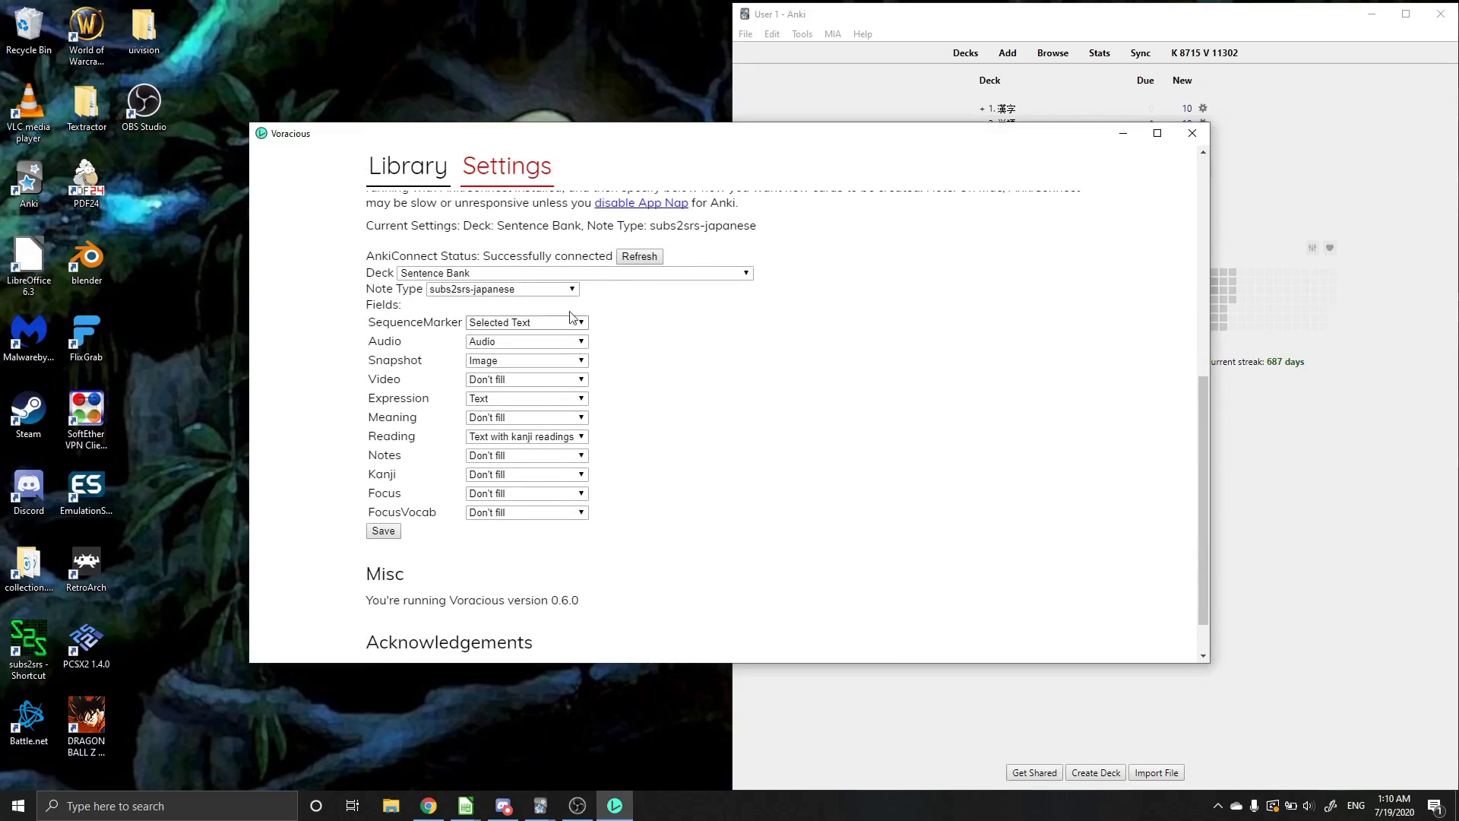
left_click(475, 274)
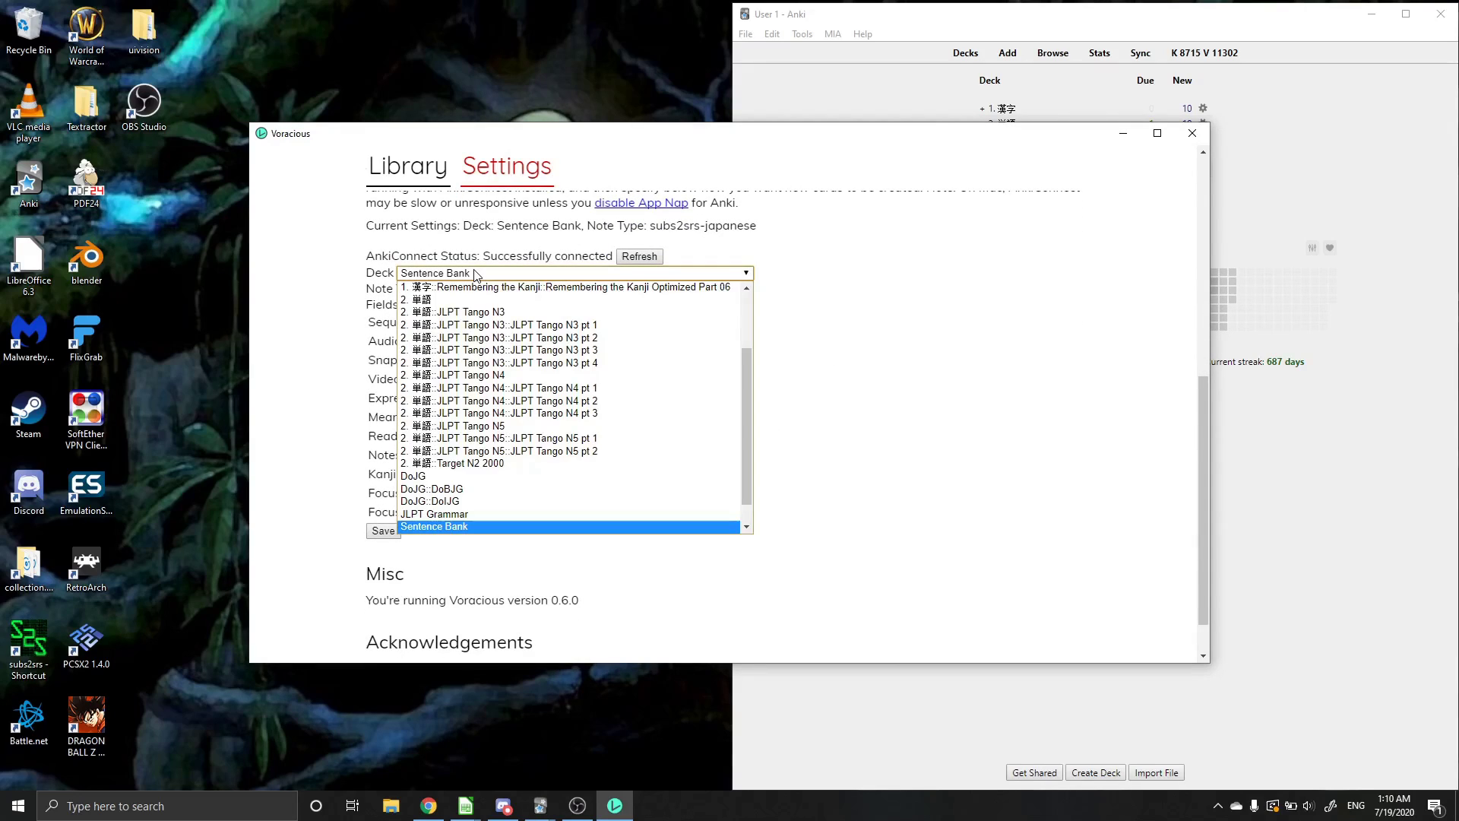
left_click(475, 274)
left_click(490, 289)
left_click(491, 289)
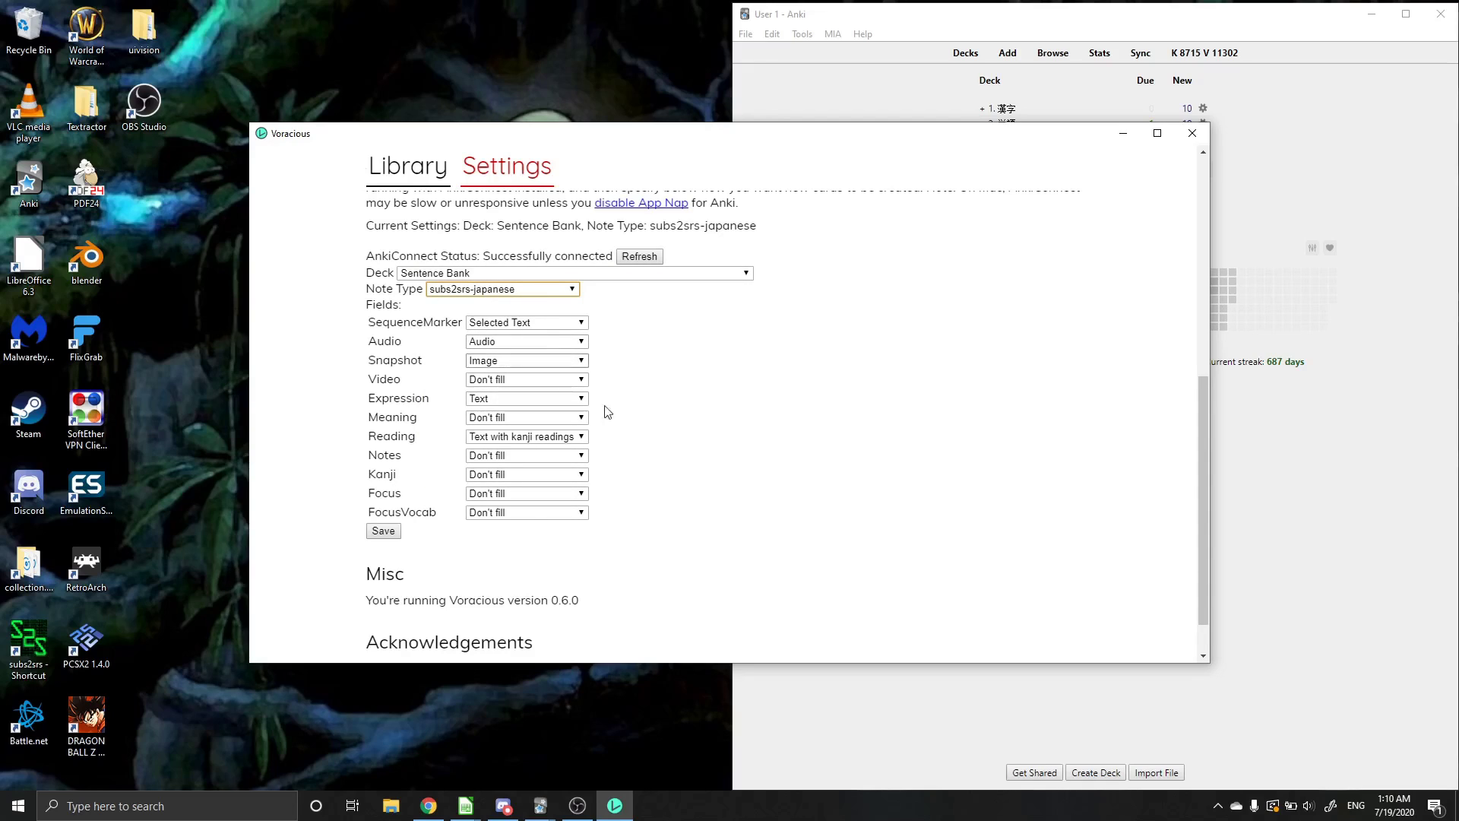
left_click(637, 273)
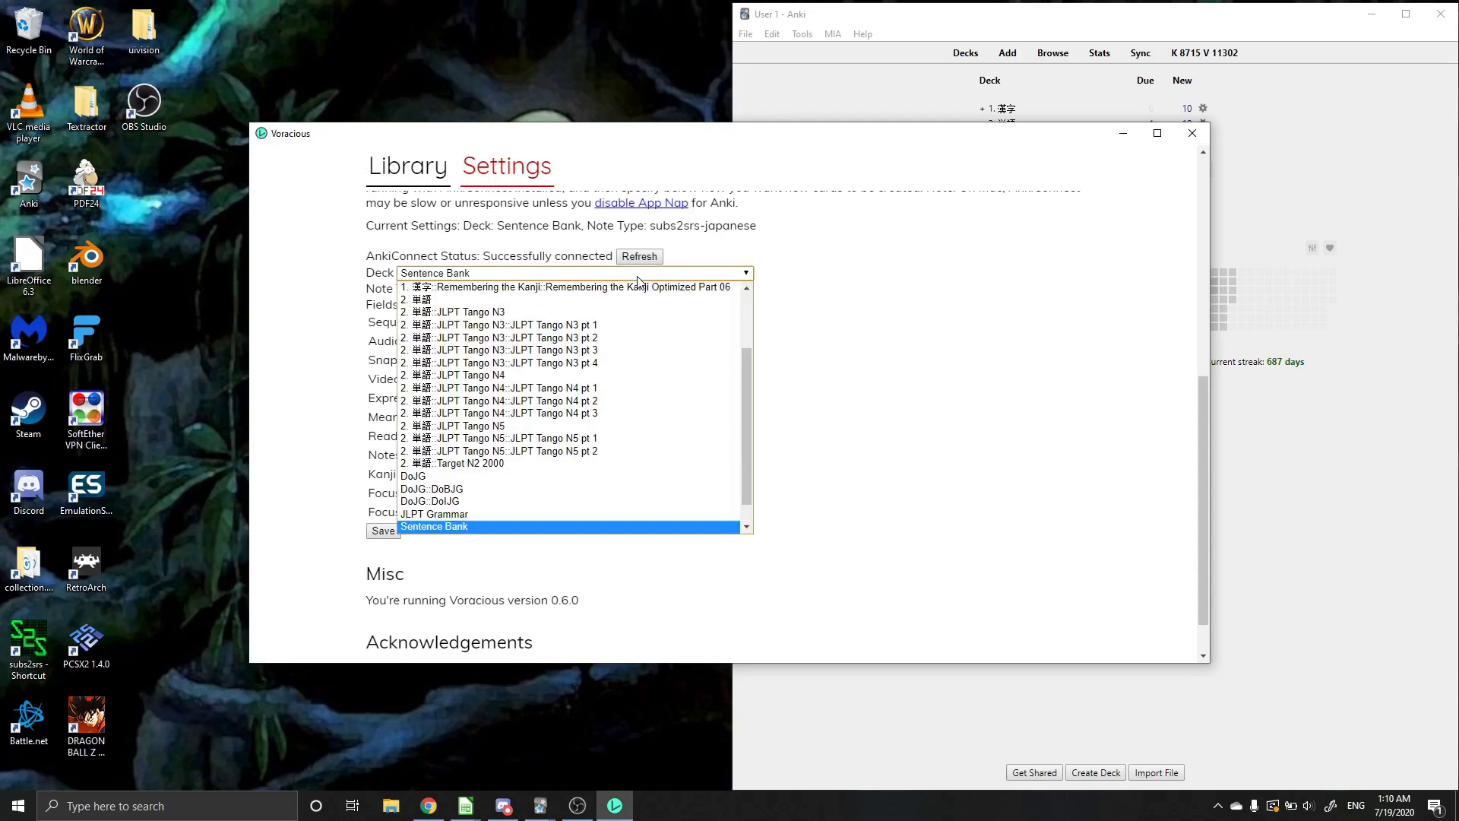
left_click(469, 527)
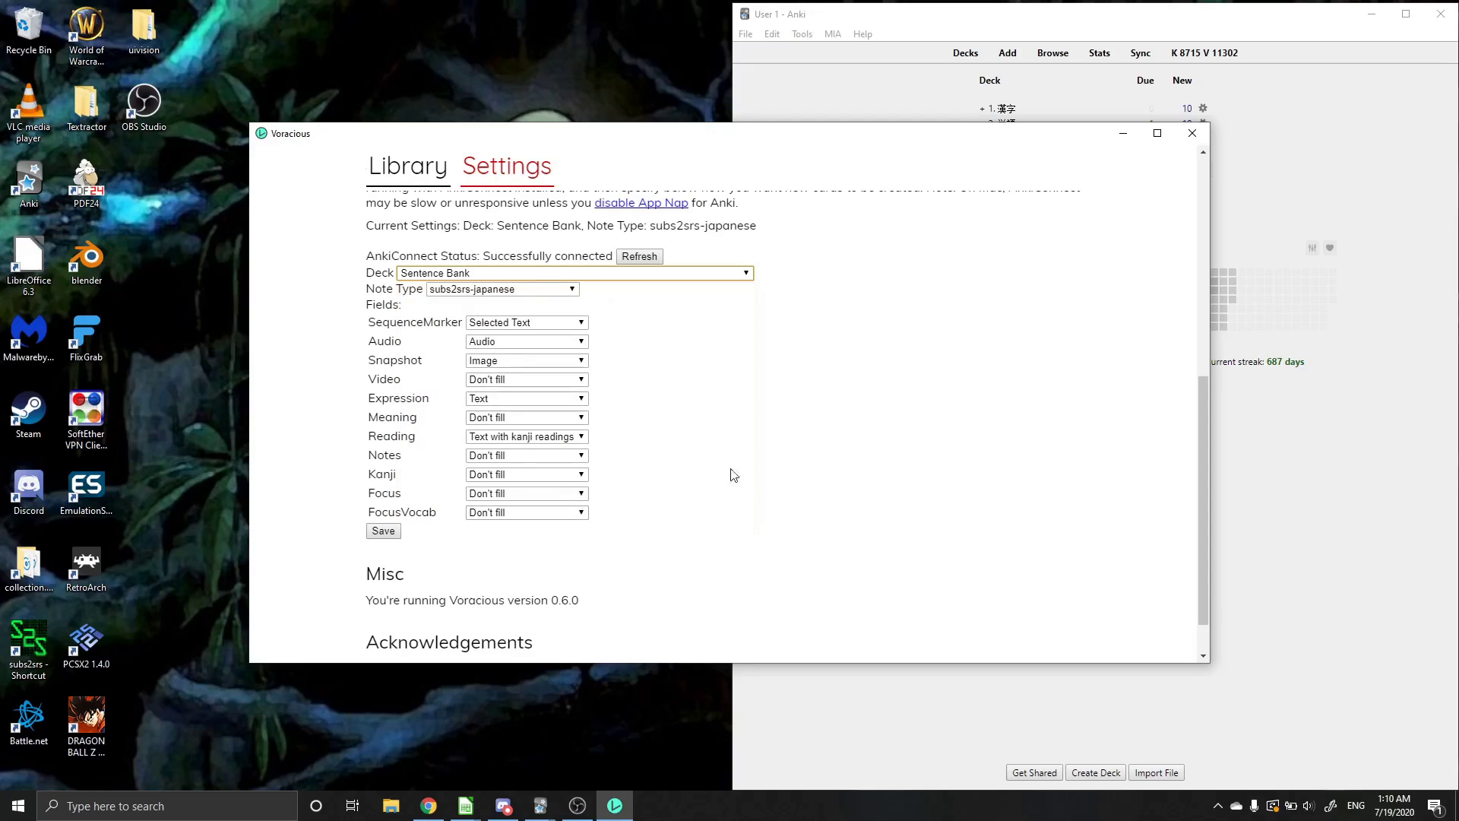
left_click(559, 294)
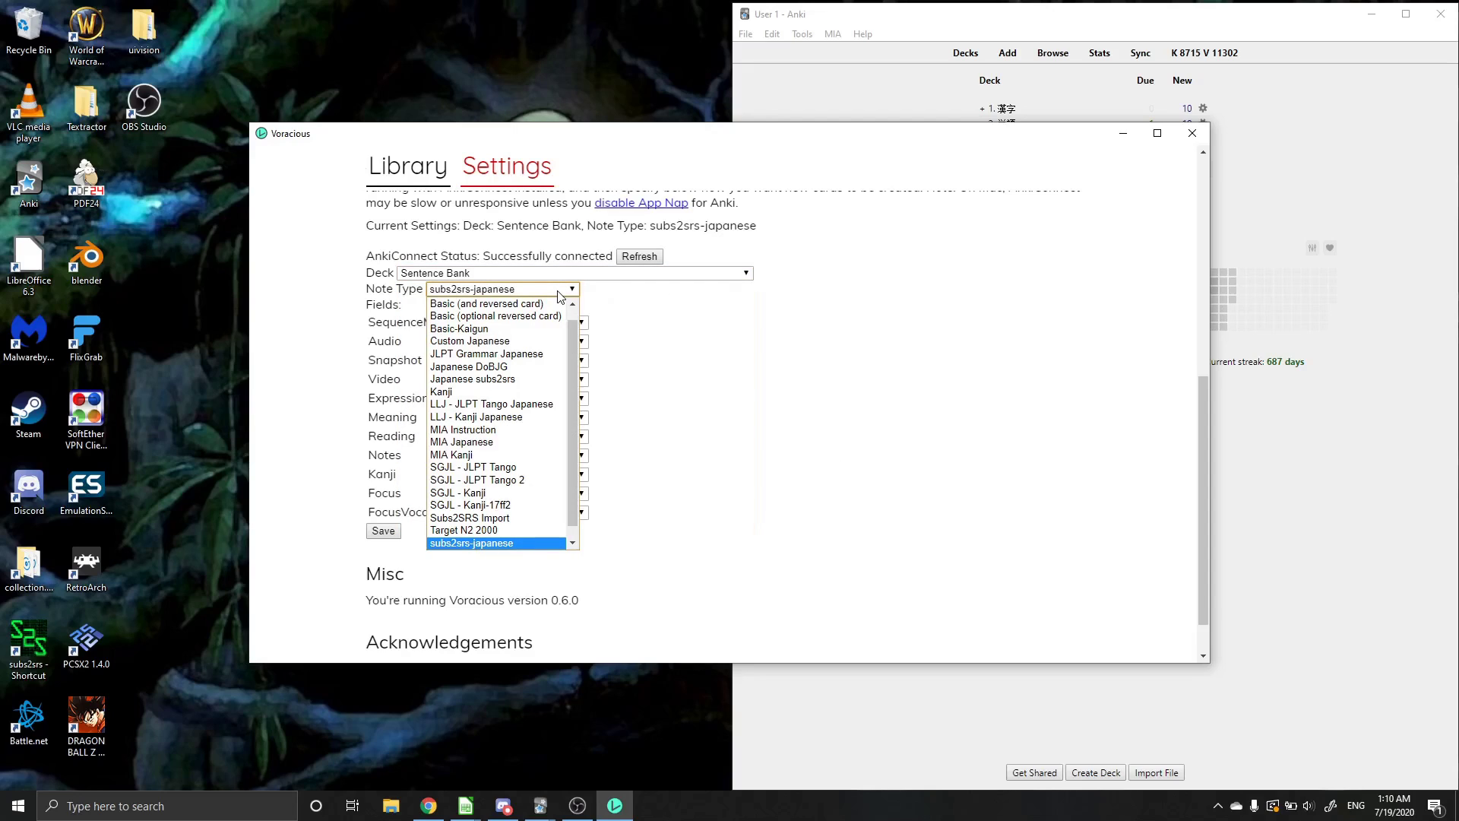
left_click(490, 544)
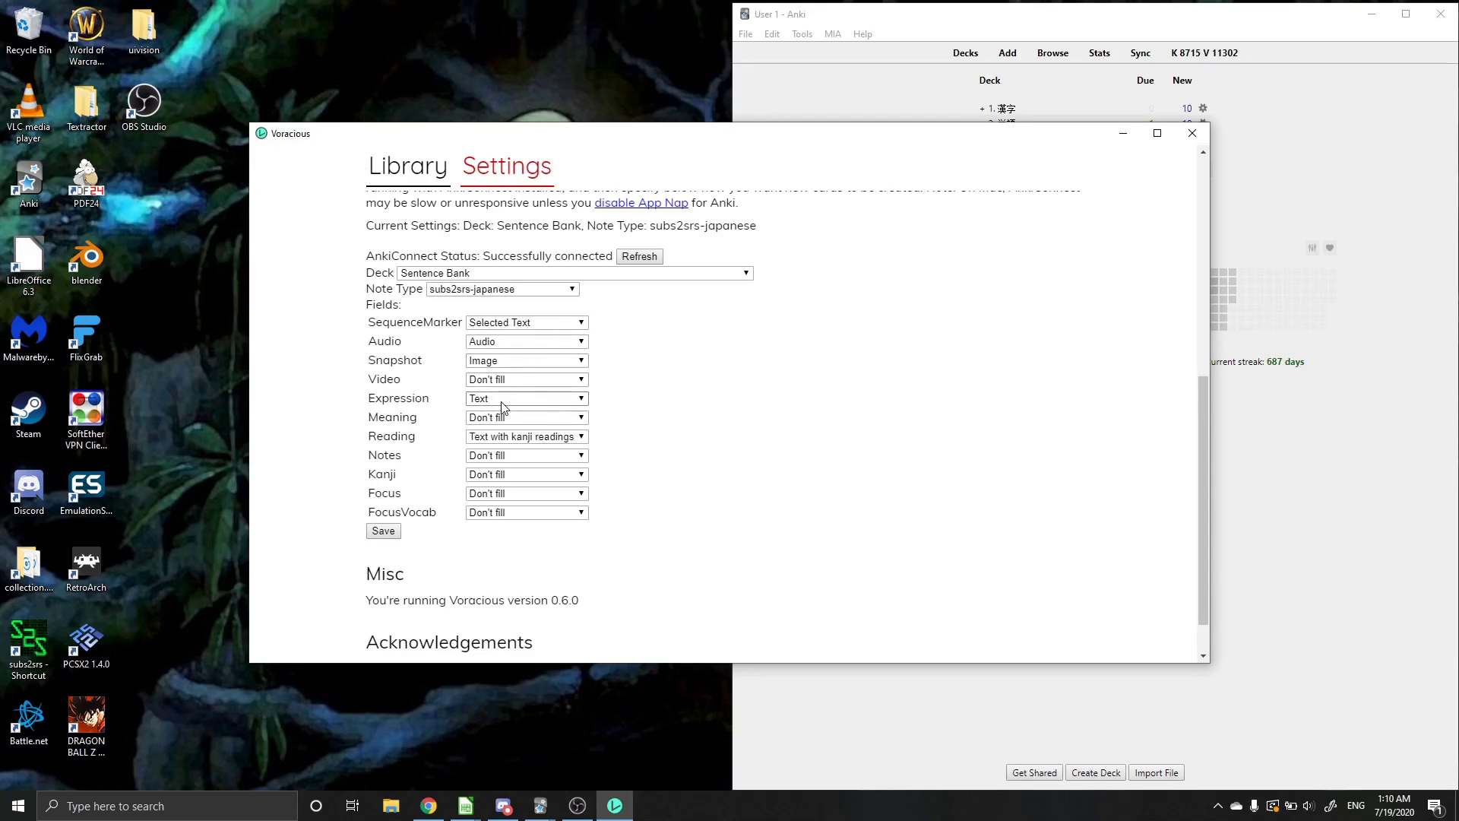
Step: Examine the field assignments for the exported Anki notes, including the Video field
double_click(372, 383)
left_click(405, 392)
scroll(576, 540, "down", 1)
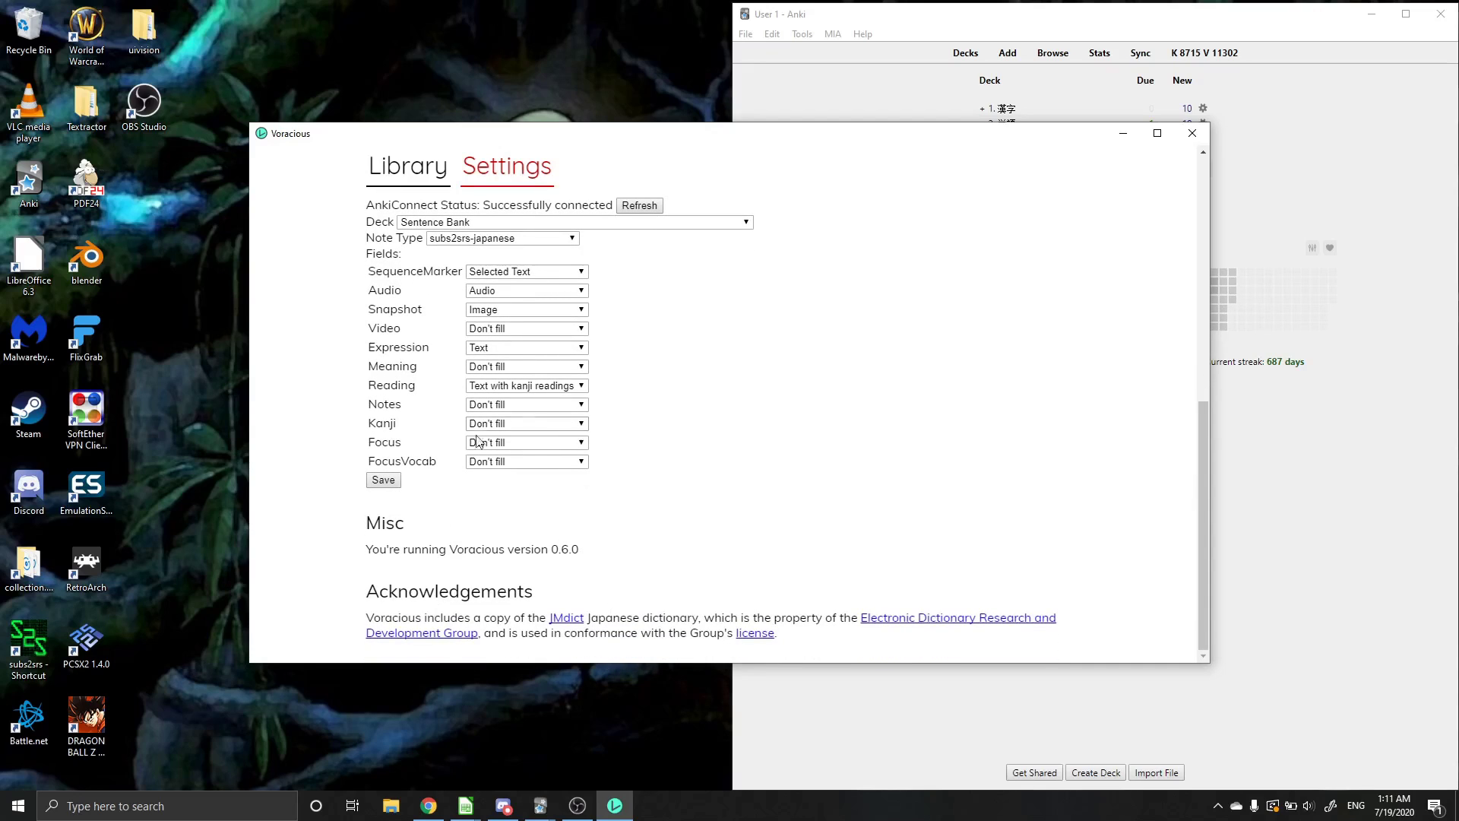
Step: Leave the settings for the library and restart Voracious
scroll(646, 368, "up", 6)
left_click(445, 167)
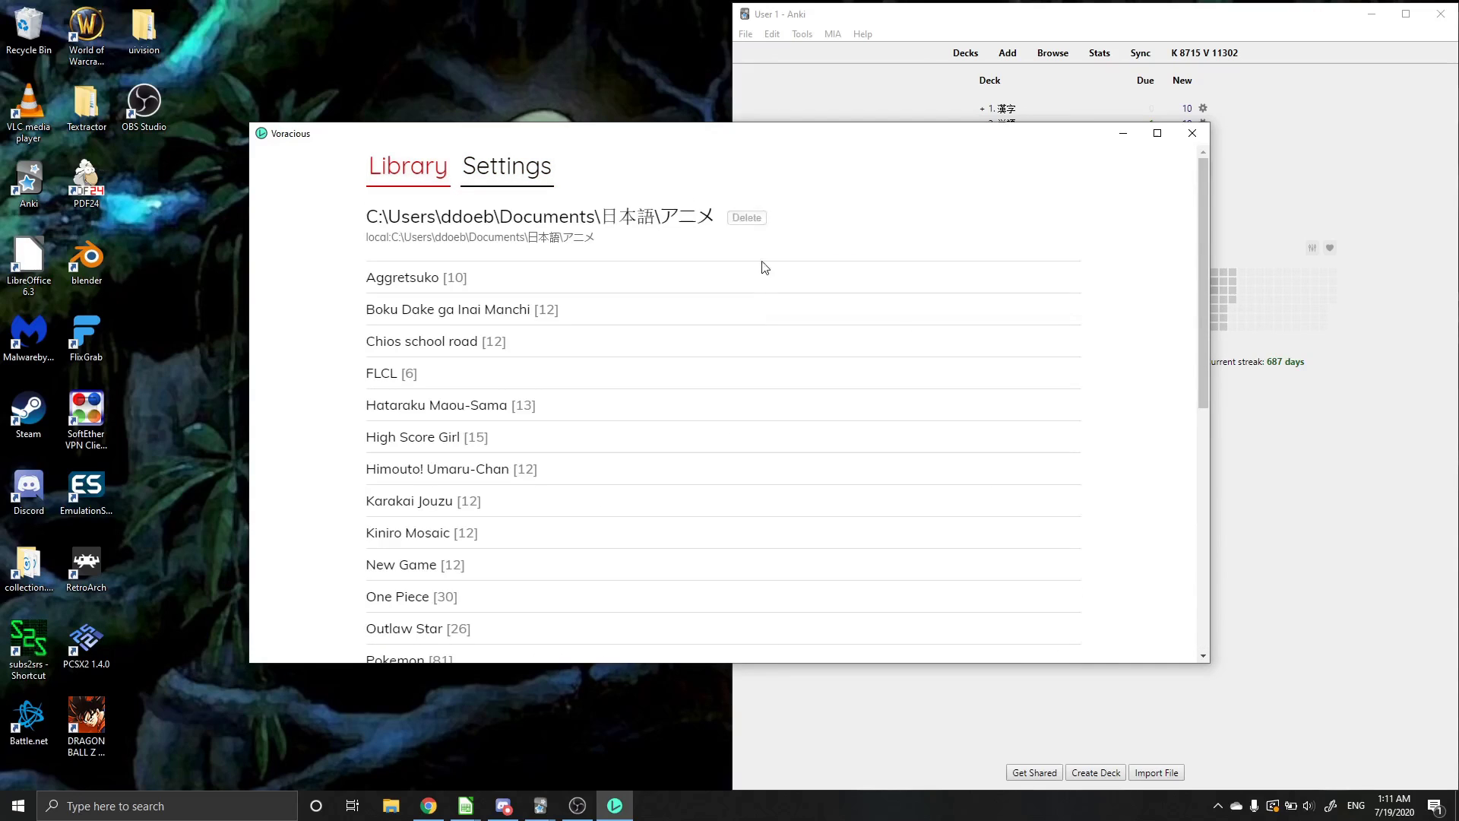
left_click(1192, 135)
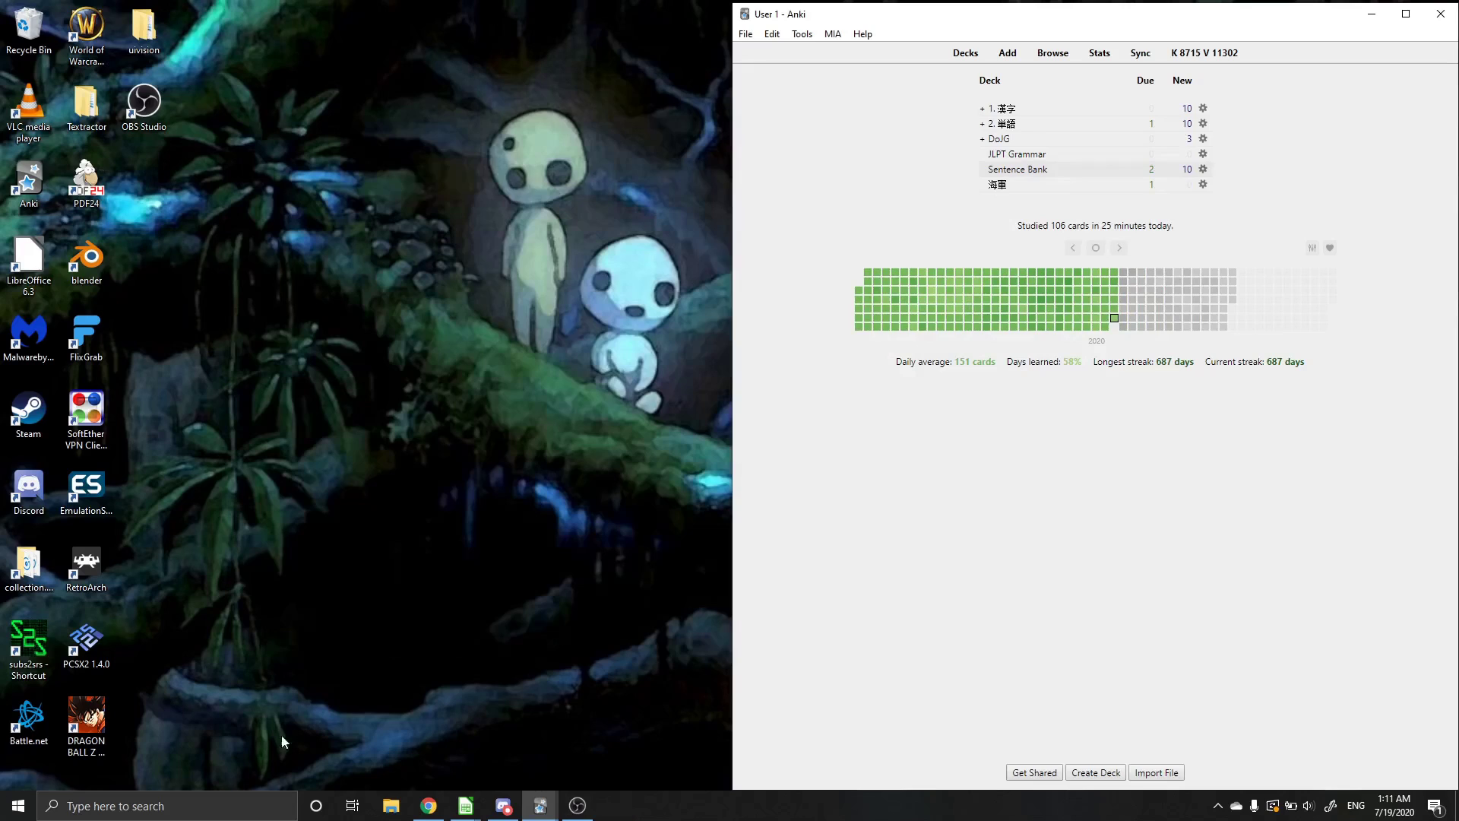
left_click(219, 798)
type("vora")
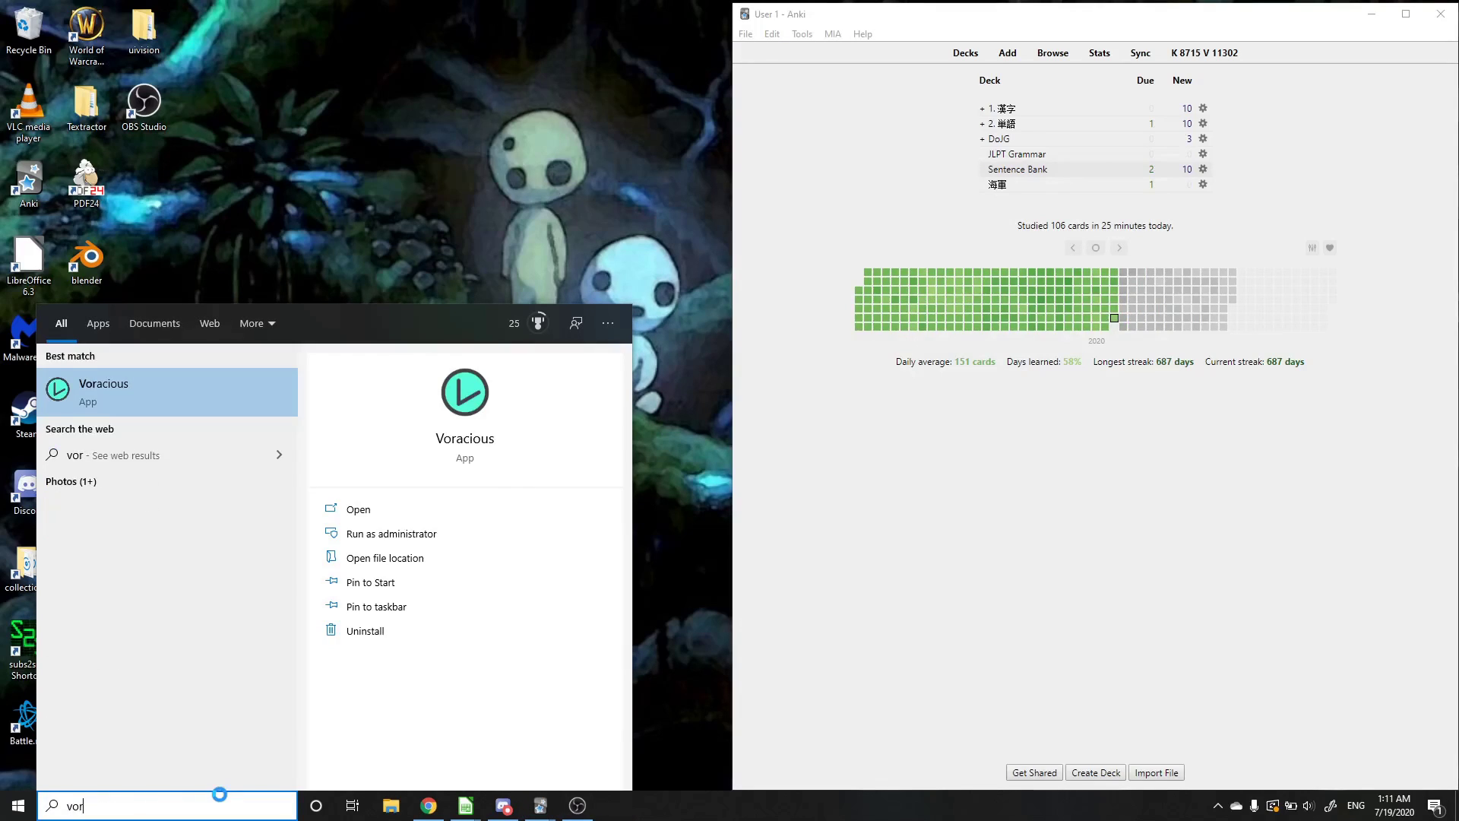
key("Return")
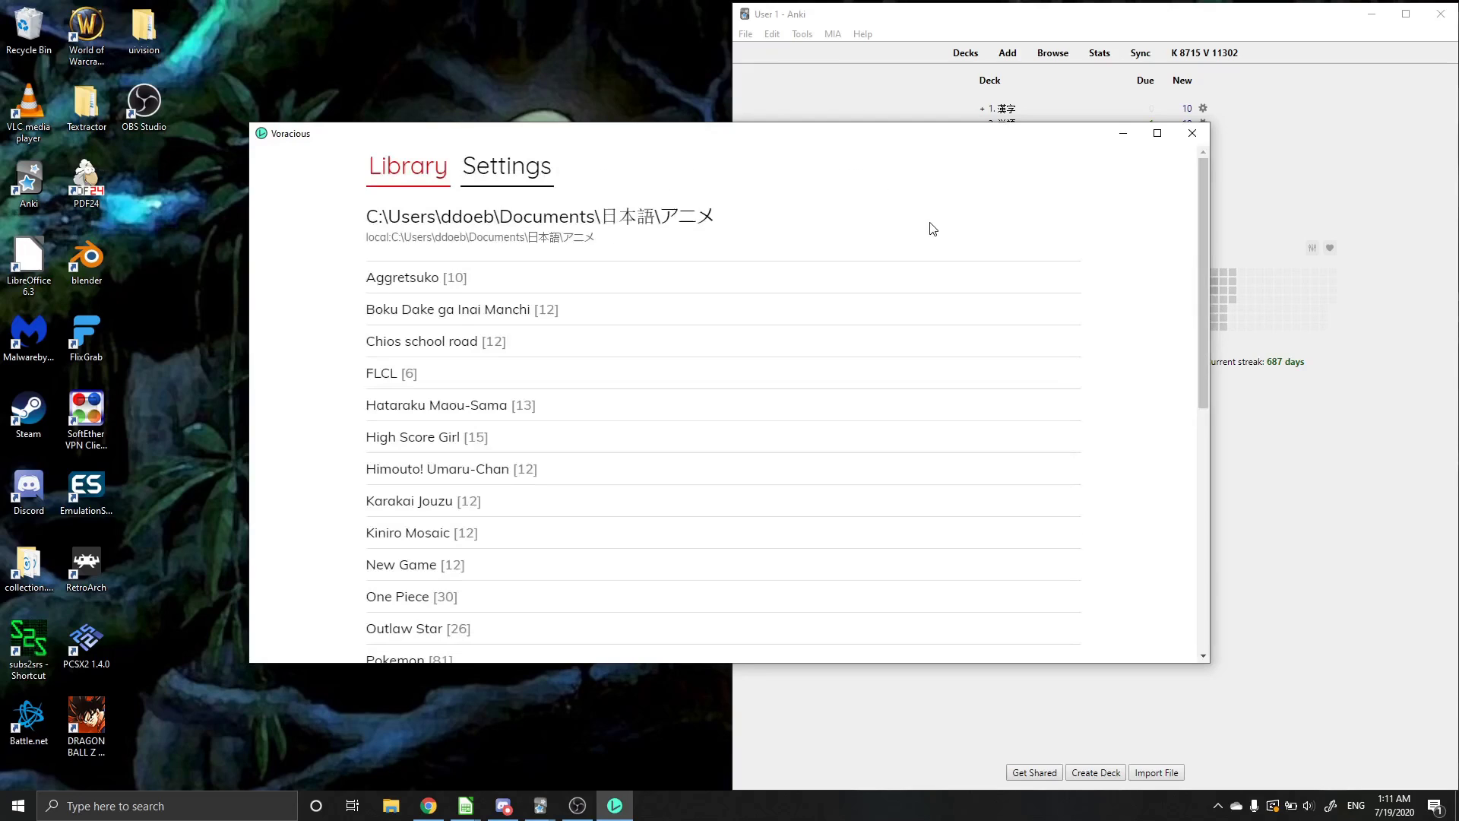
Step: Open Rent a Girlfriend from the アニメ collection in the player and go back to the library
scroll(619, 424, "down", 4)
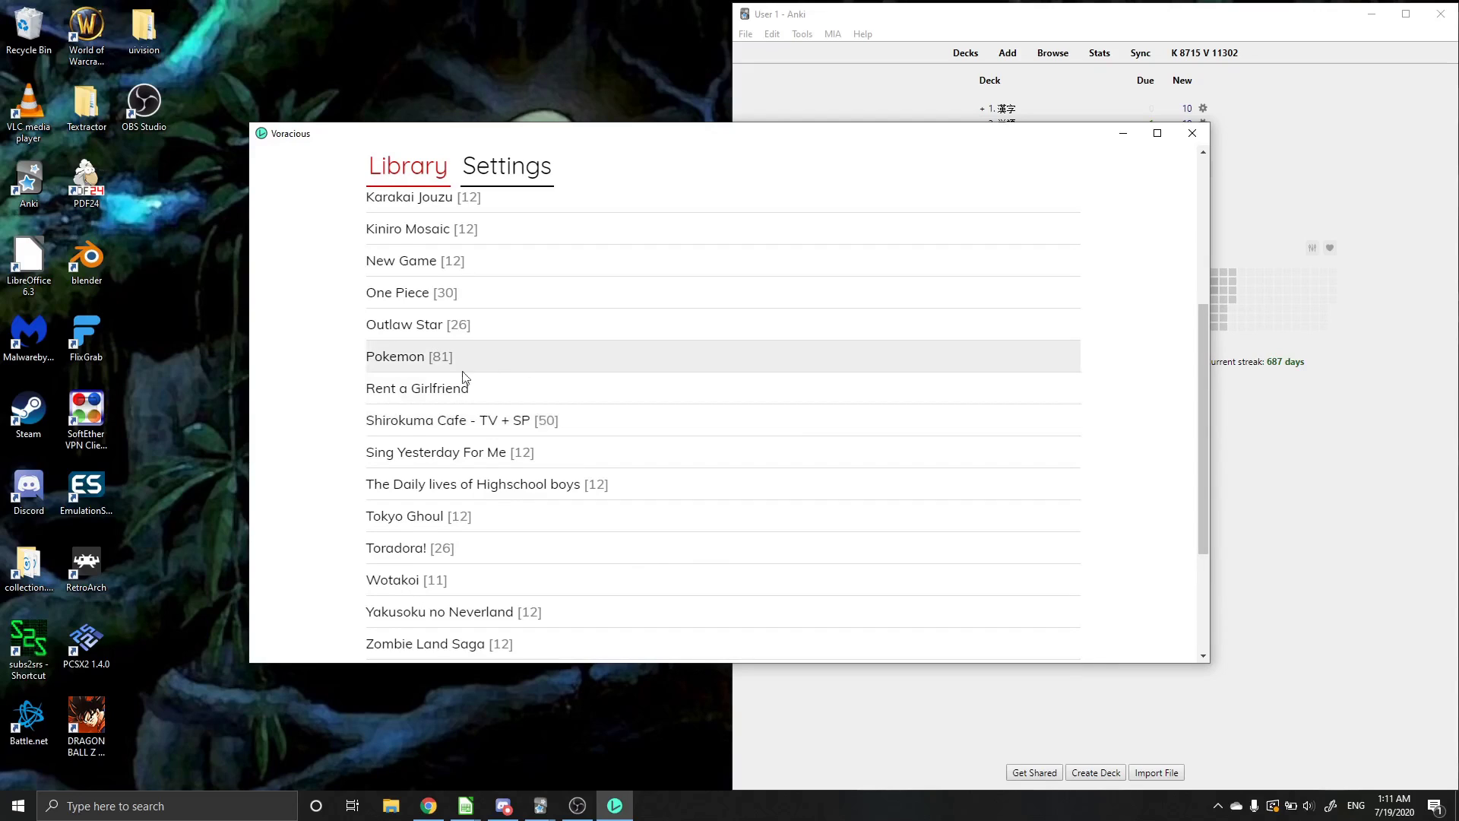
left_click(437, 391)
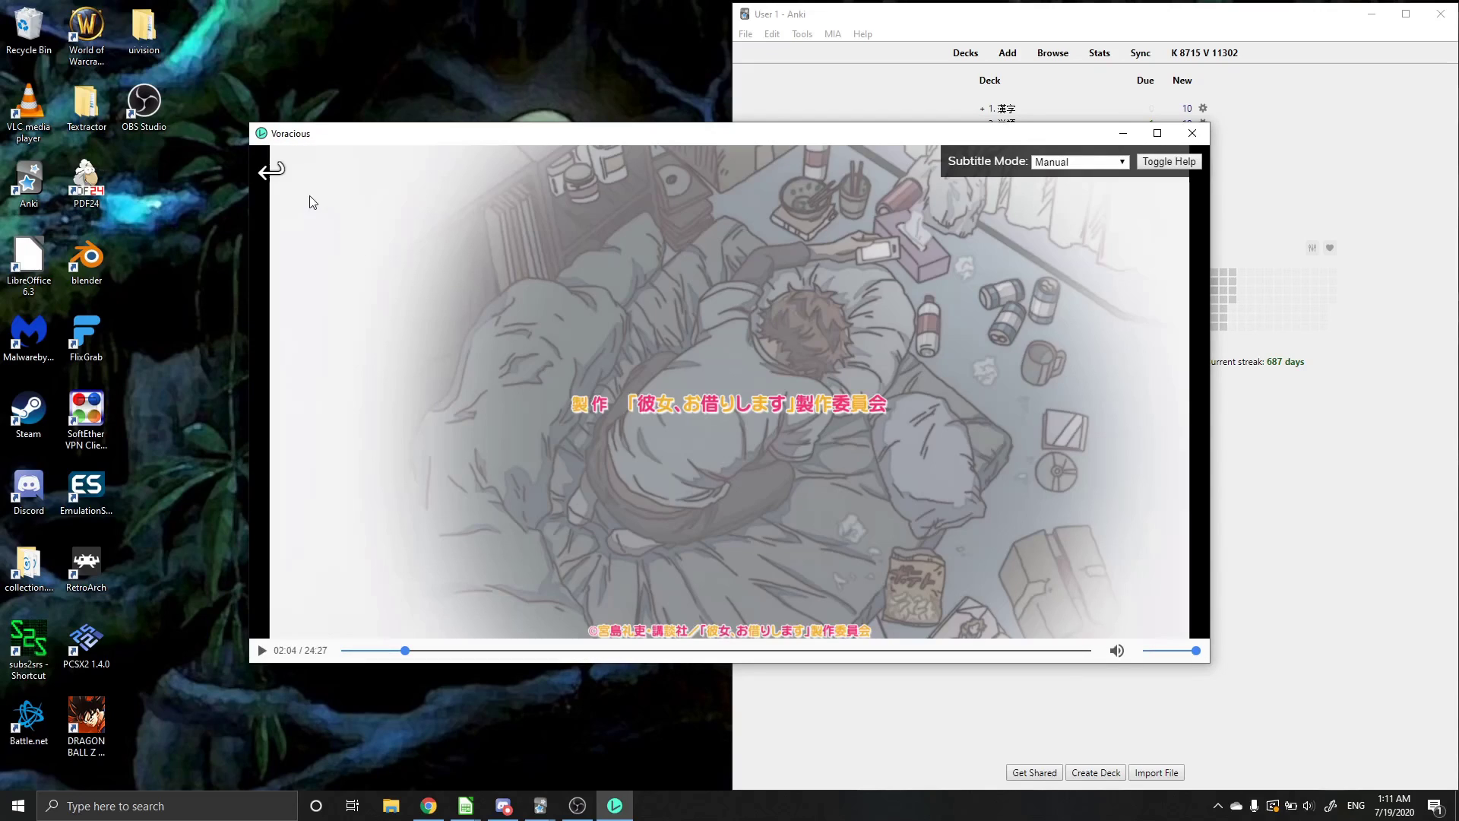
left_click(270, 170)
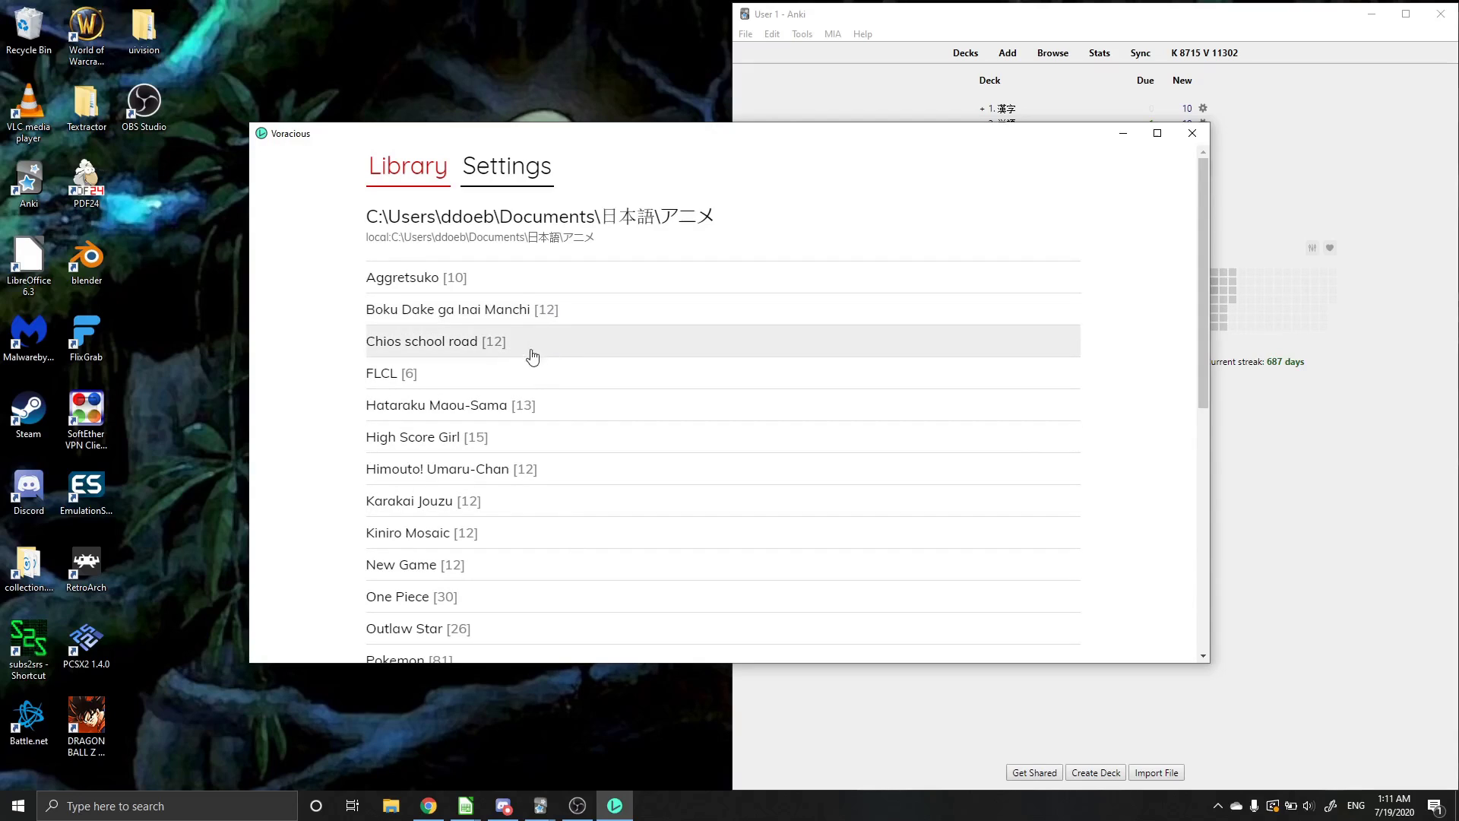
Step: Examine the episode list of Sing Yesterday For Me and return to the アニメ collection
scroll(482, 540, "down", 2)
scroll(471, 456, "down", 1)
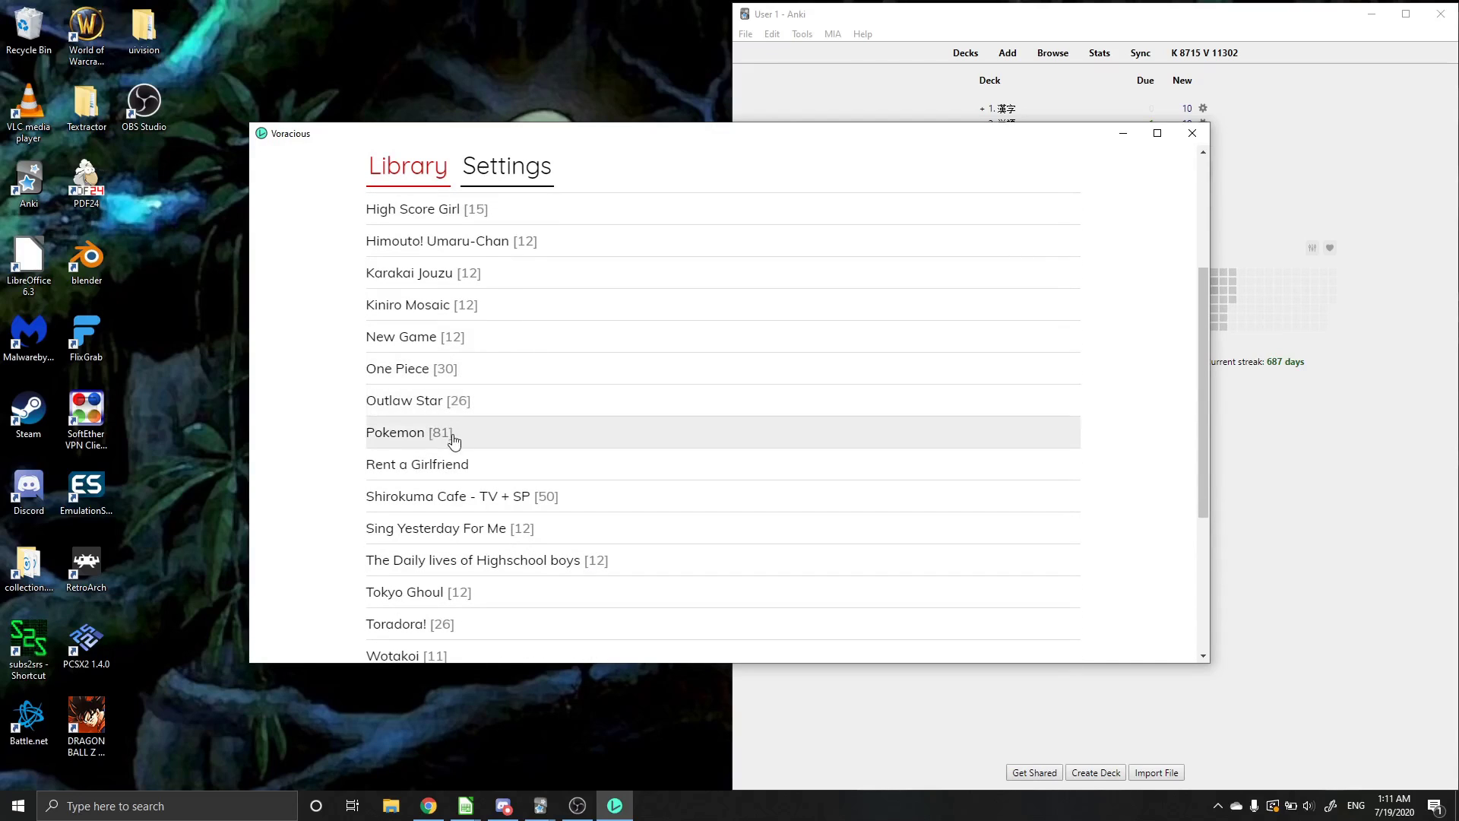
scroll(453, 448, "down", 2)
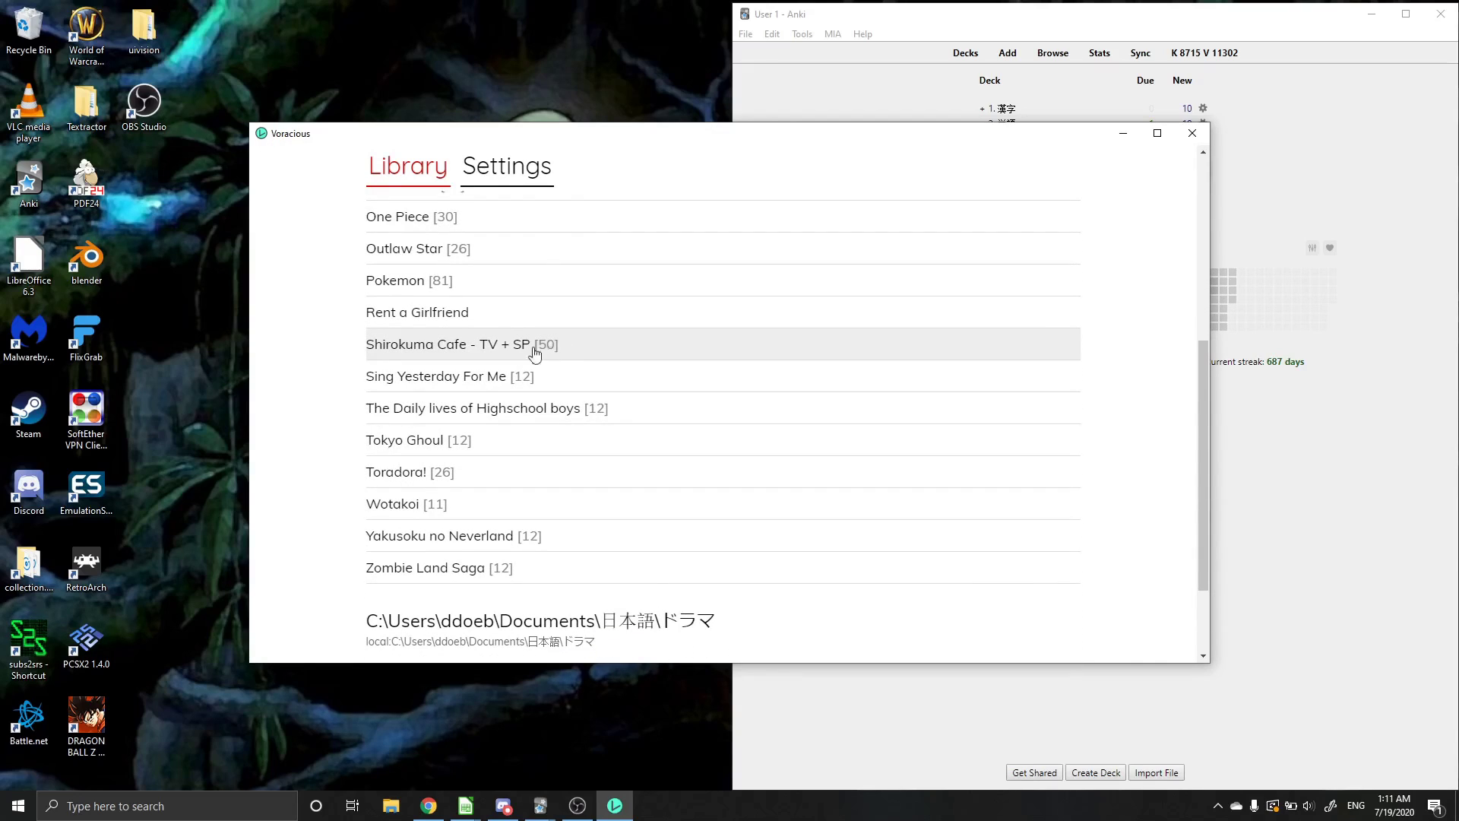
left_click(470, 375)
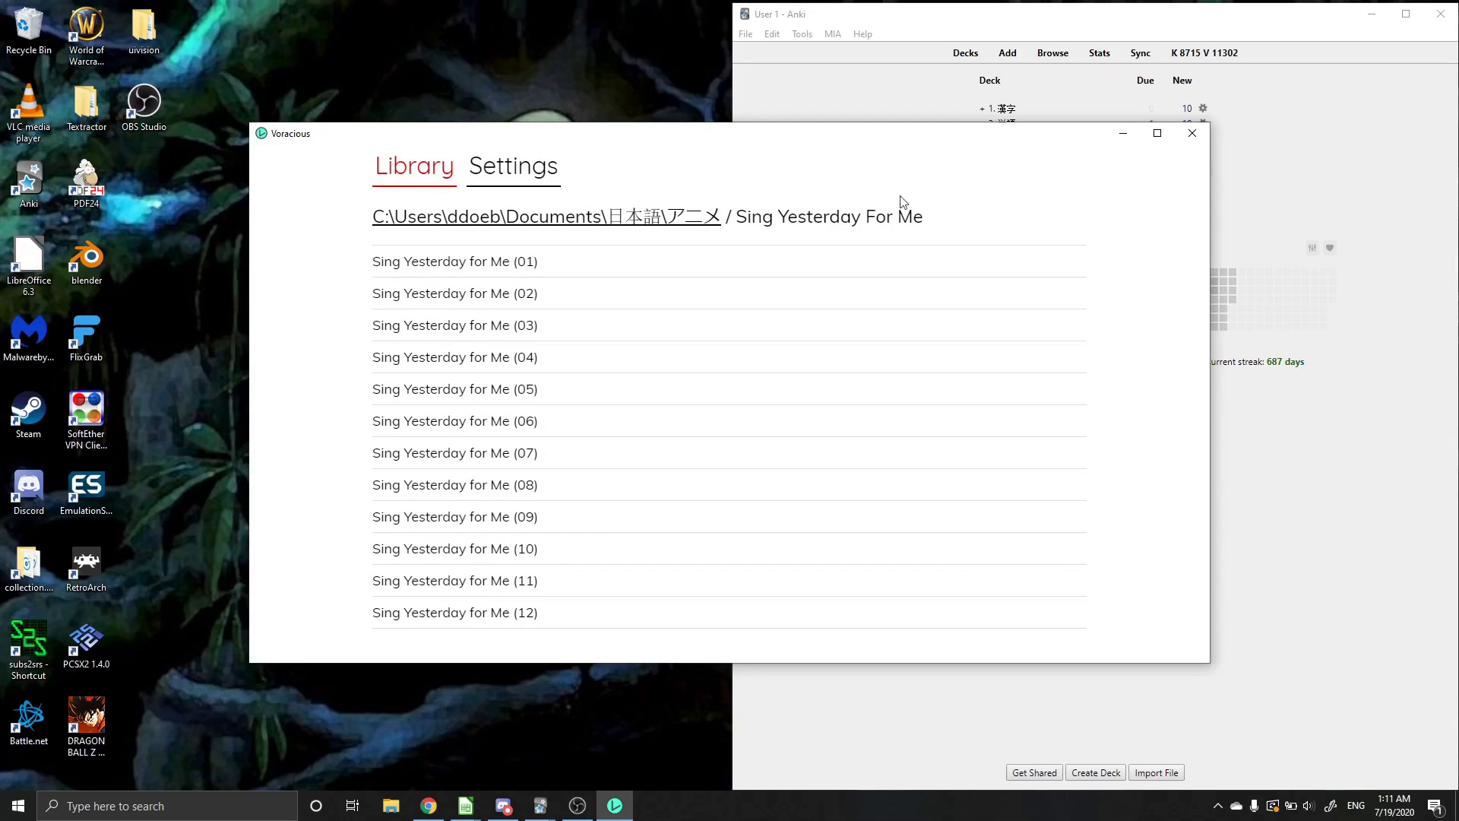
left_click(677, 220)
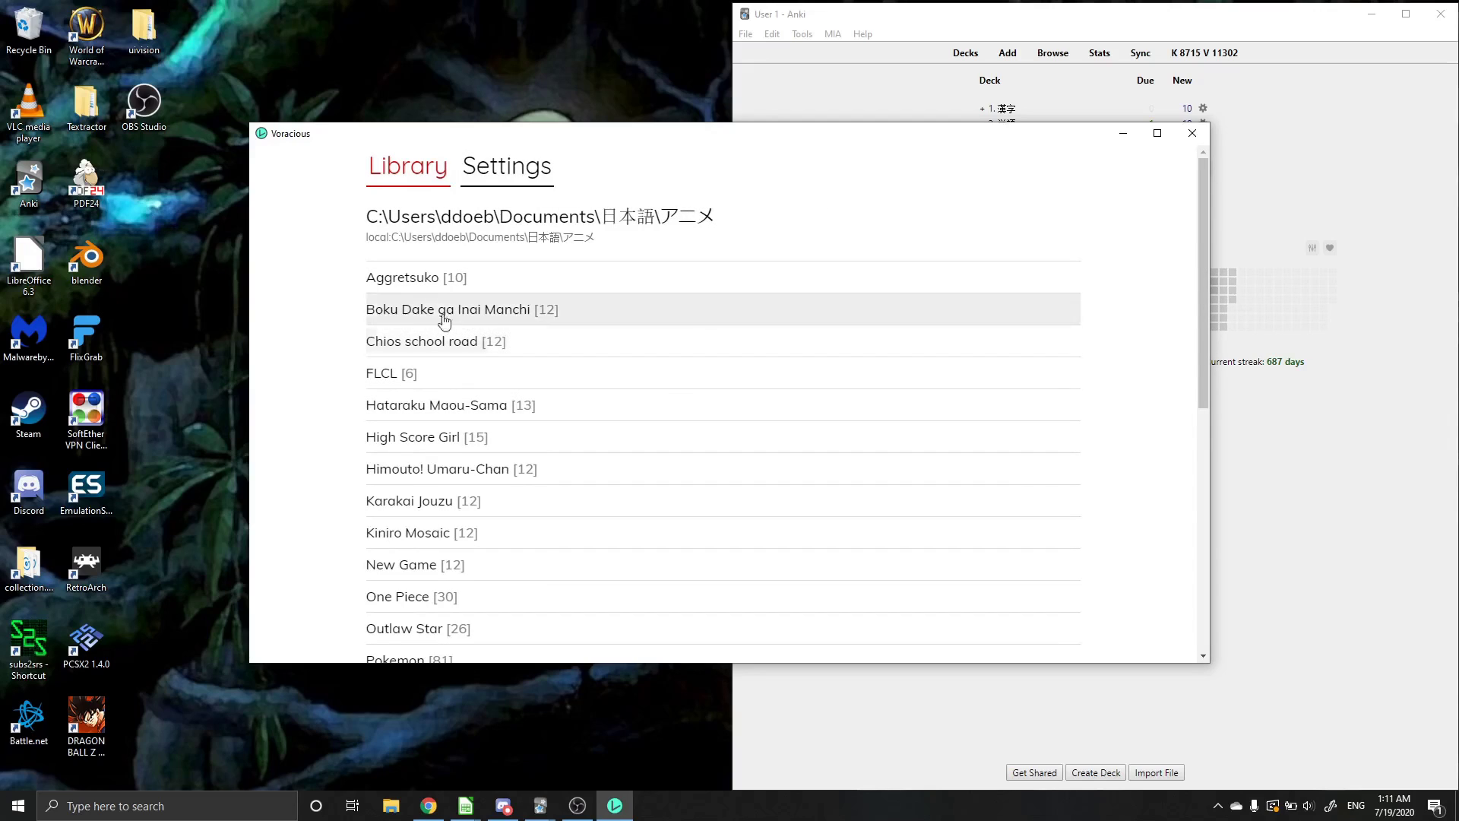
Step: Look into the Aggretsuko series and open the episode list of Boku Dake ga Inai Manchi
left_click(413, 276)
left_click(439, 211)
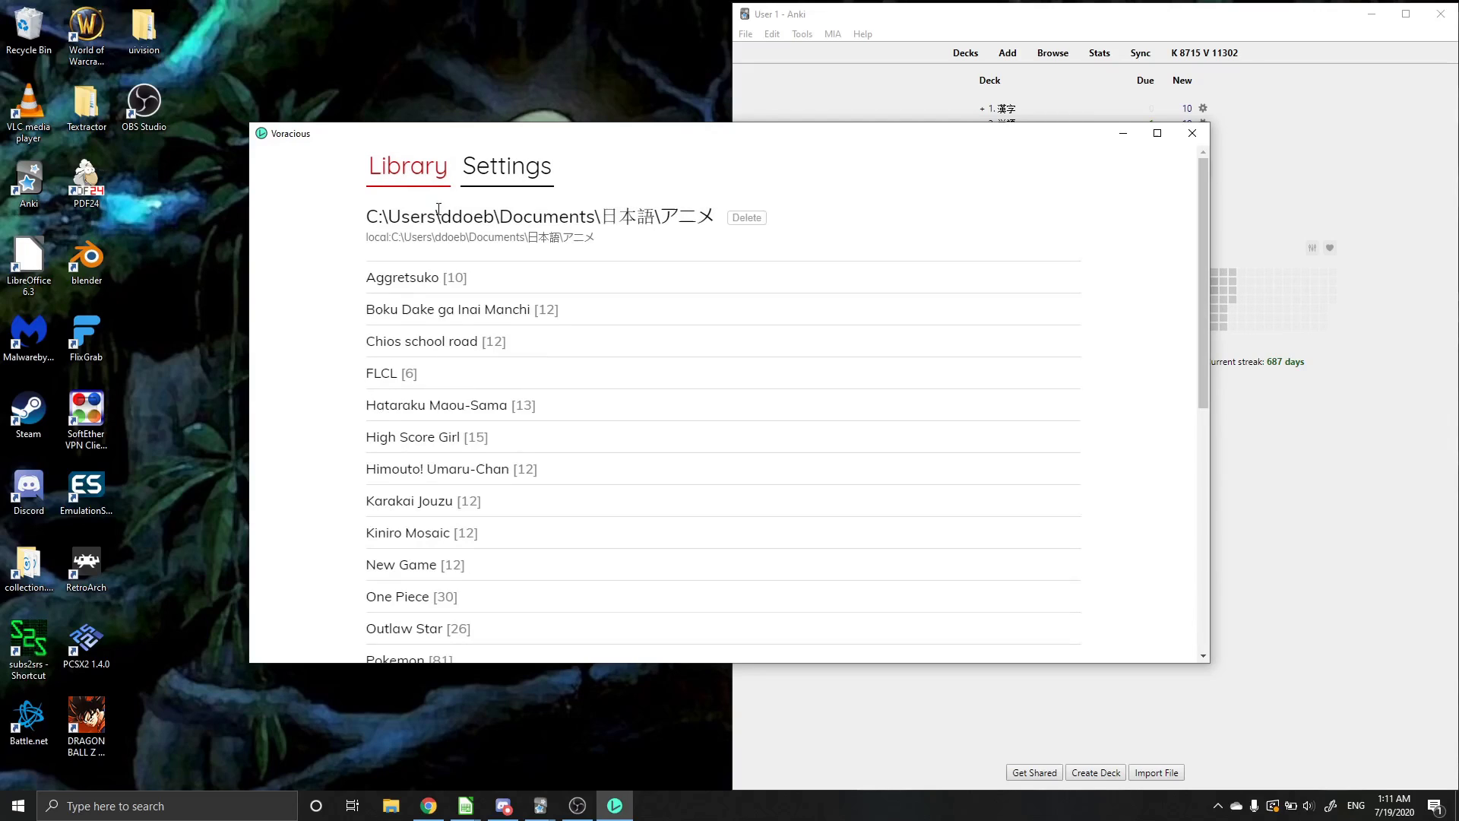
left_click(466, 312)
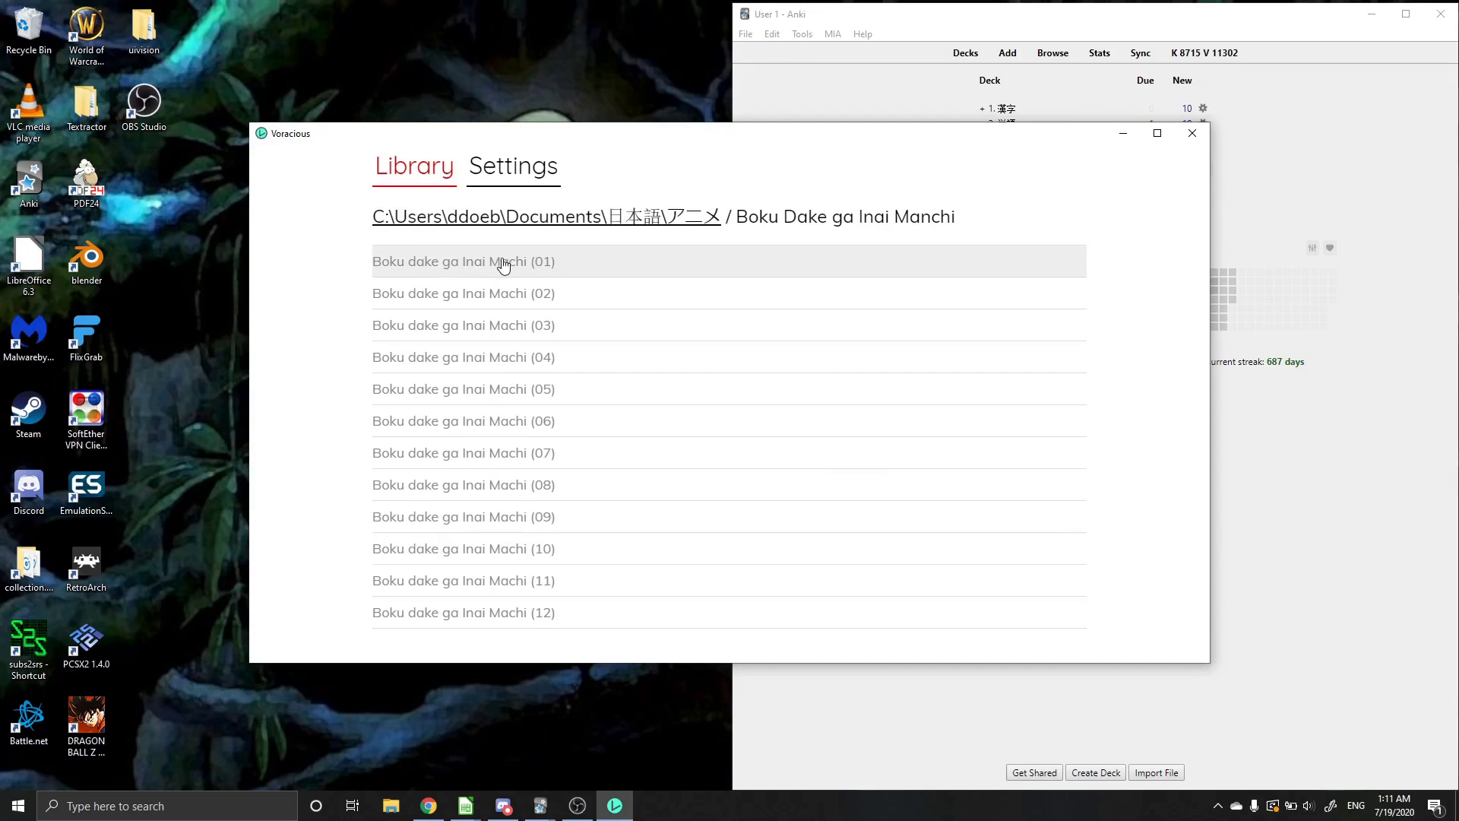
Step: Switch to File Explorer and open the Boku Dake ga Inai Manchi folder in 日本語\アニメ, checking its subs subfolder
left_click(394, 266)
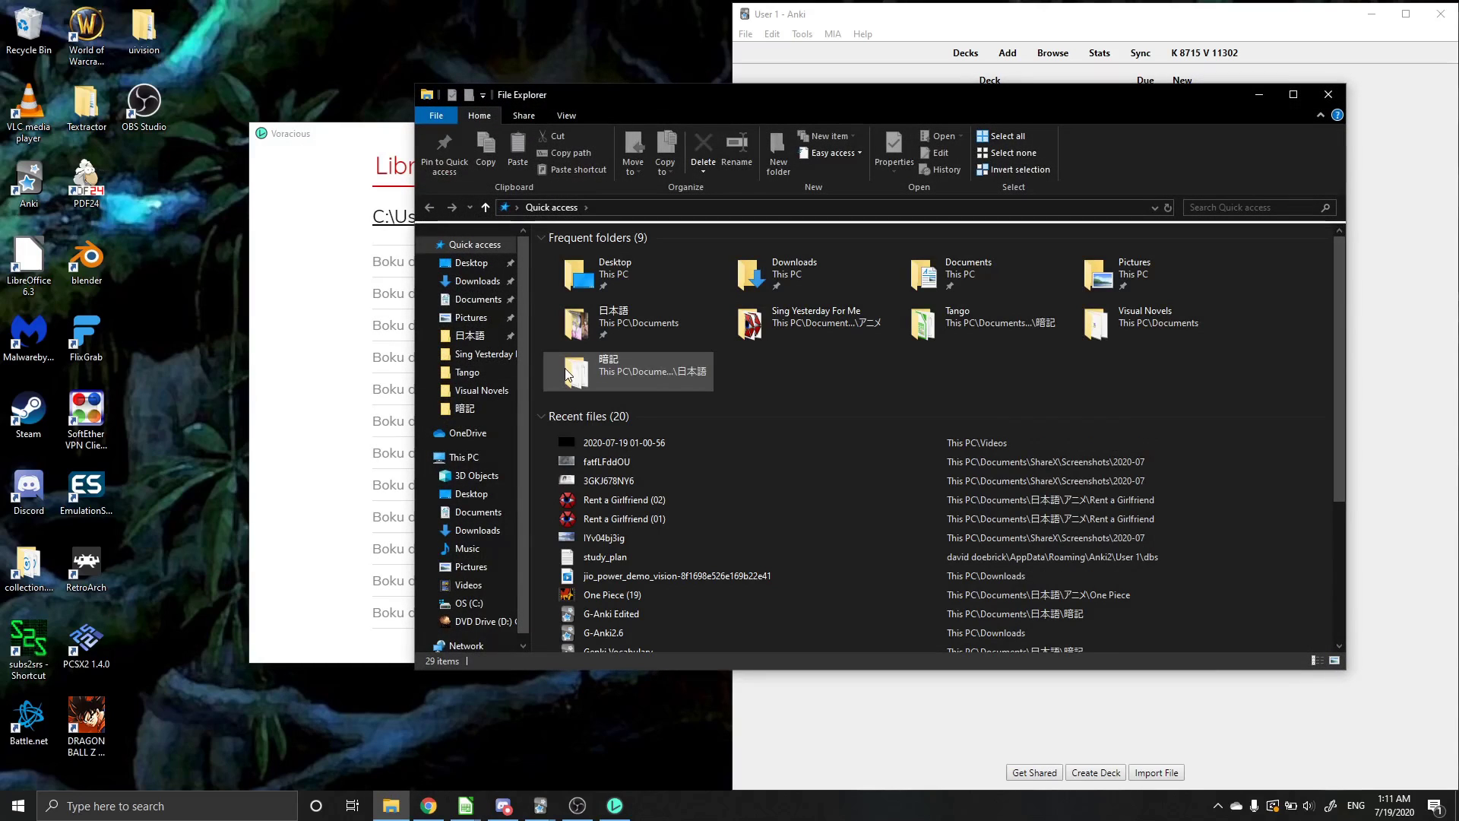
left_click(473, 337)
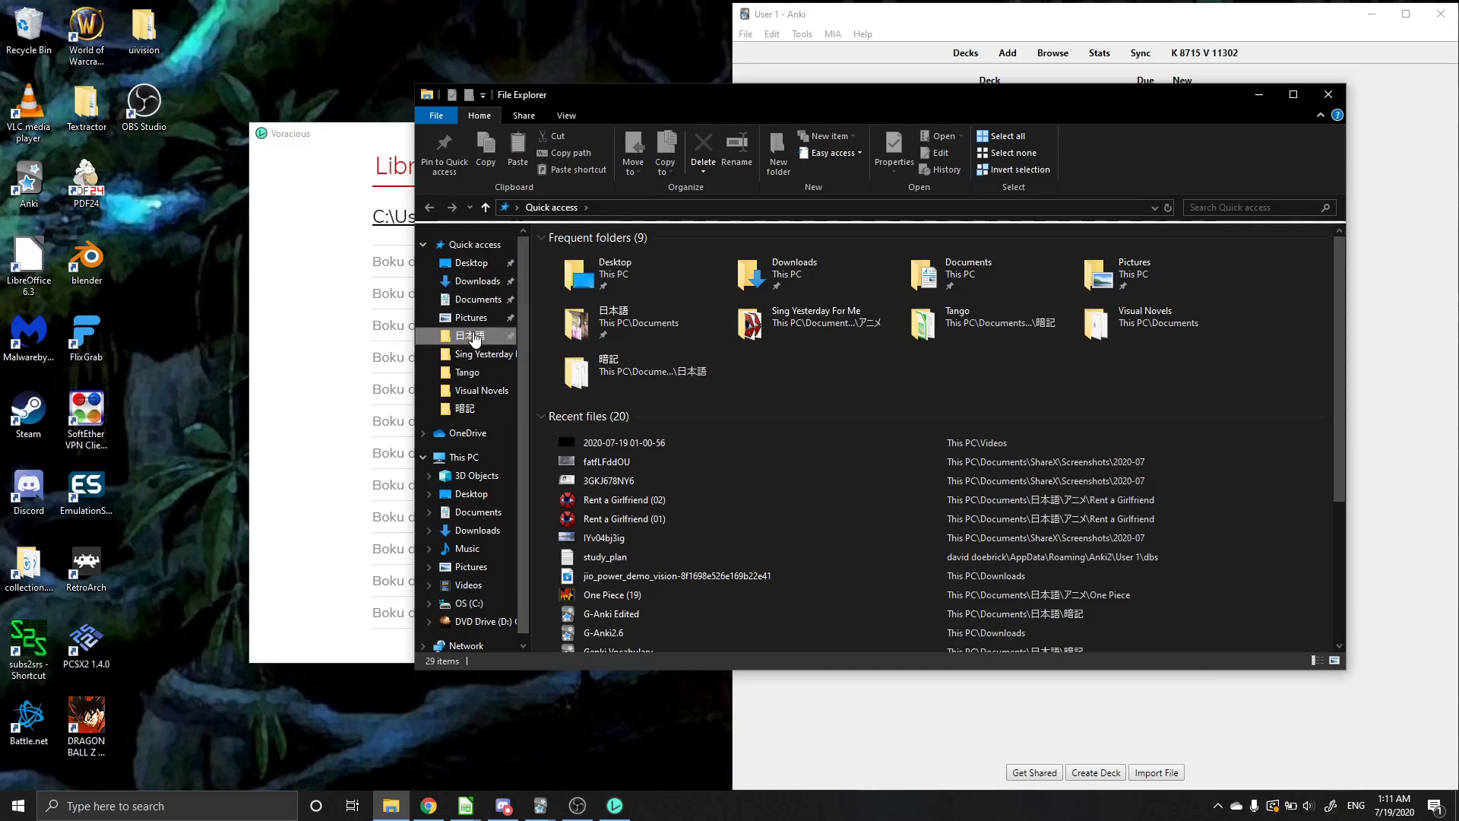
left_click(599, 335)
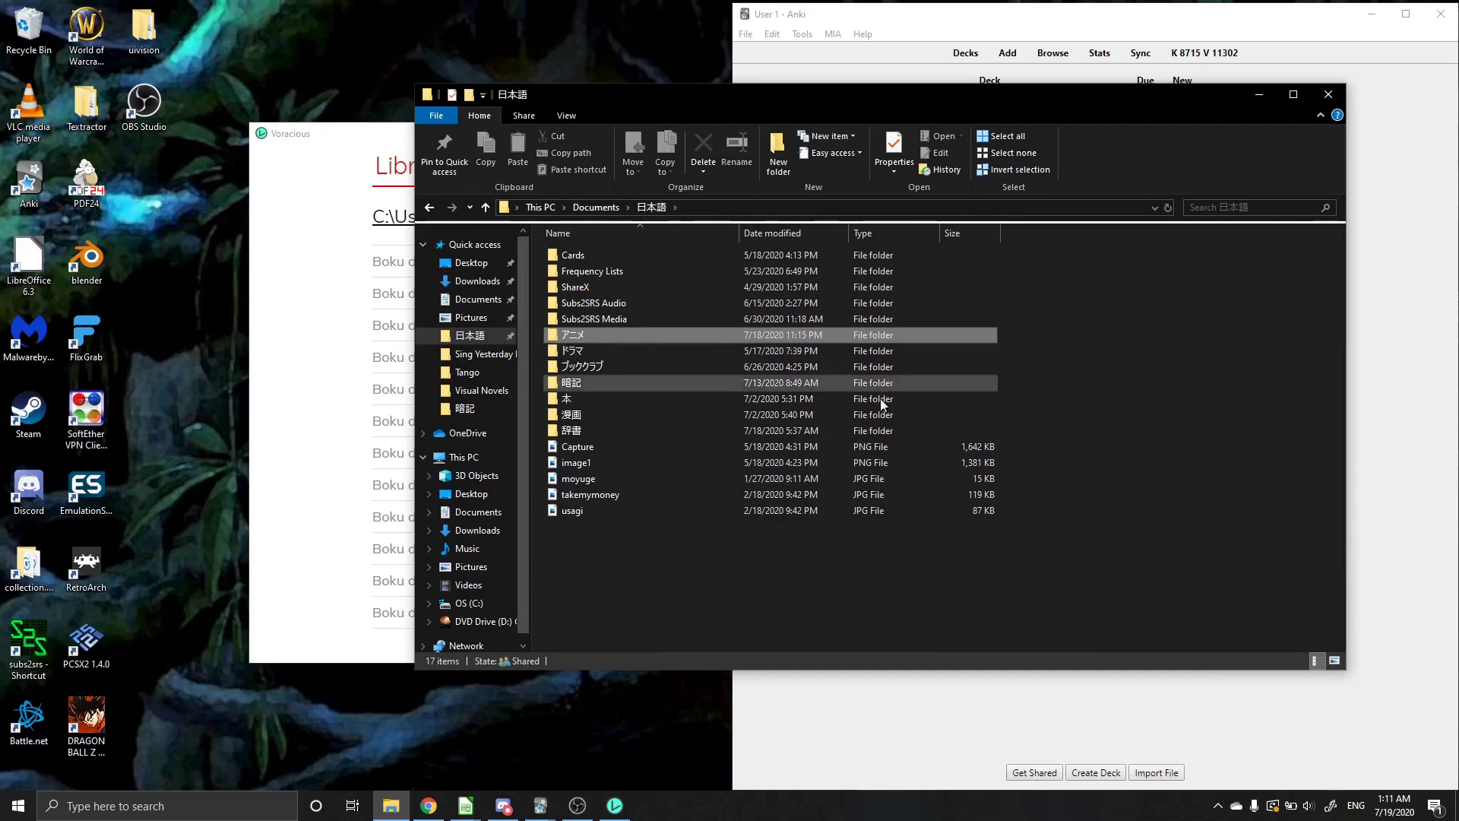
double_click(664, 339)
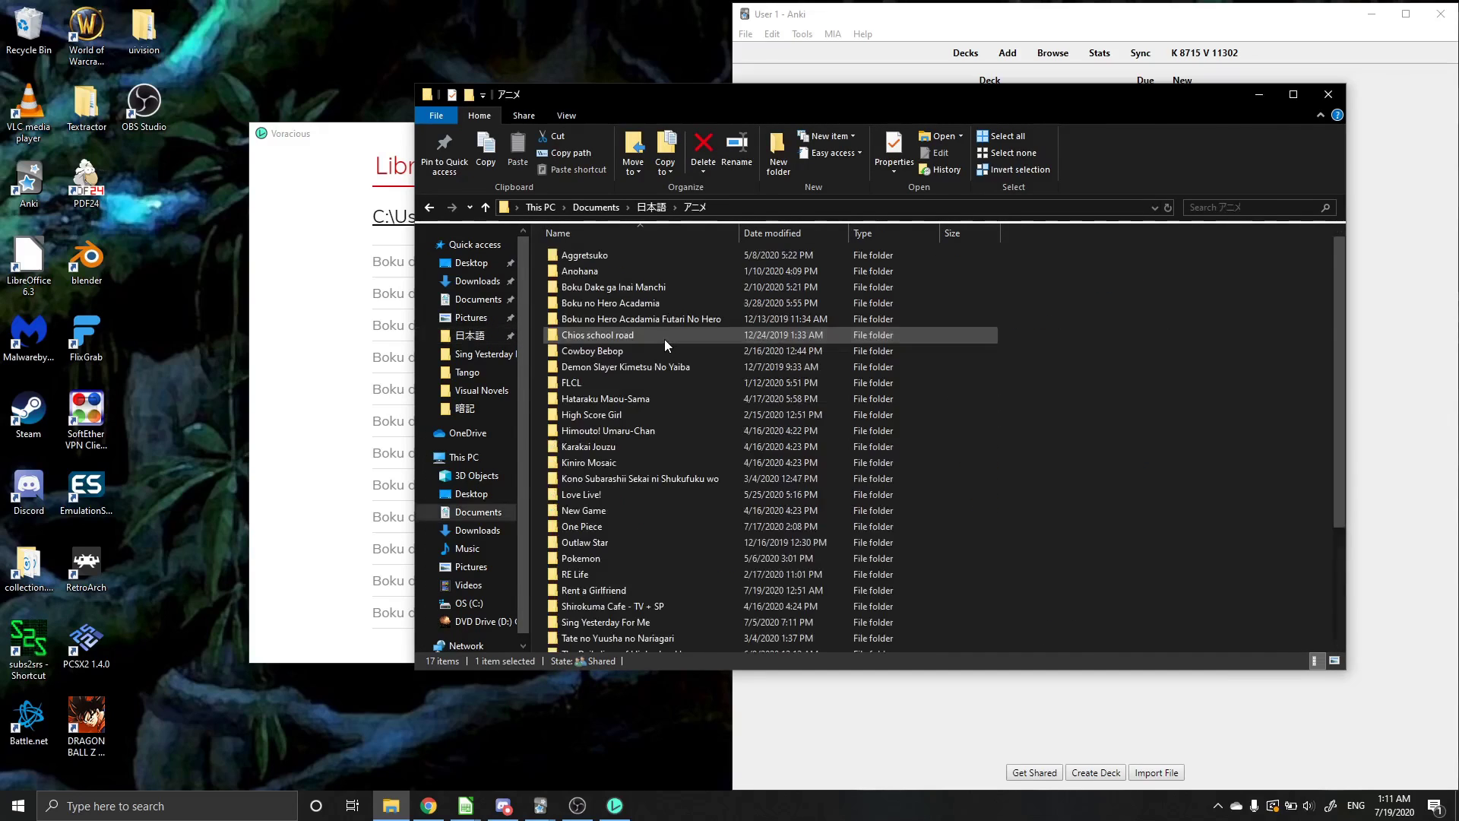
double_click(658, 289)
double_click(582, 274)
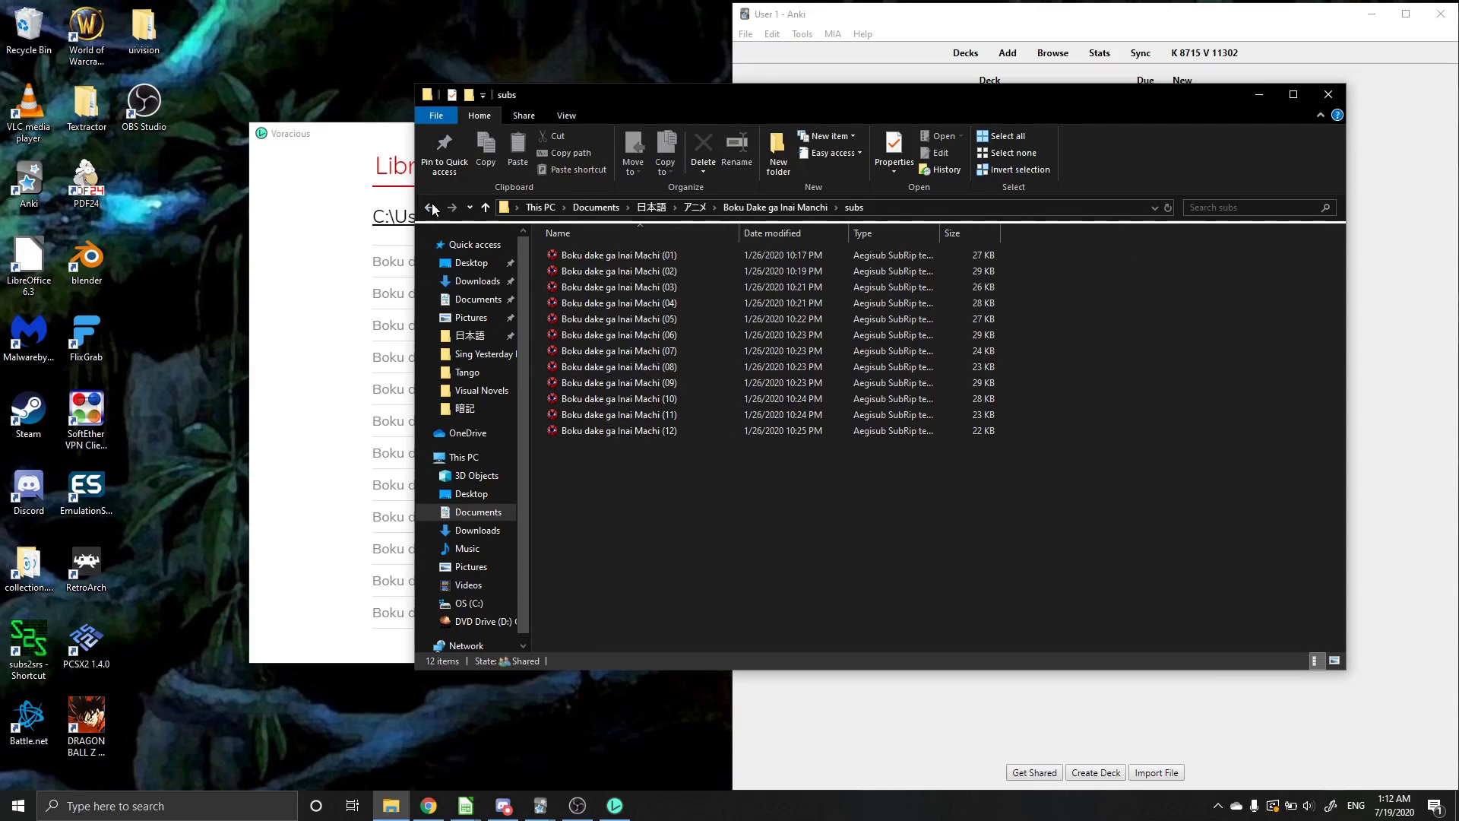
key("alt+Left")
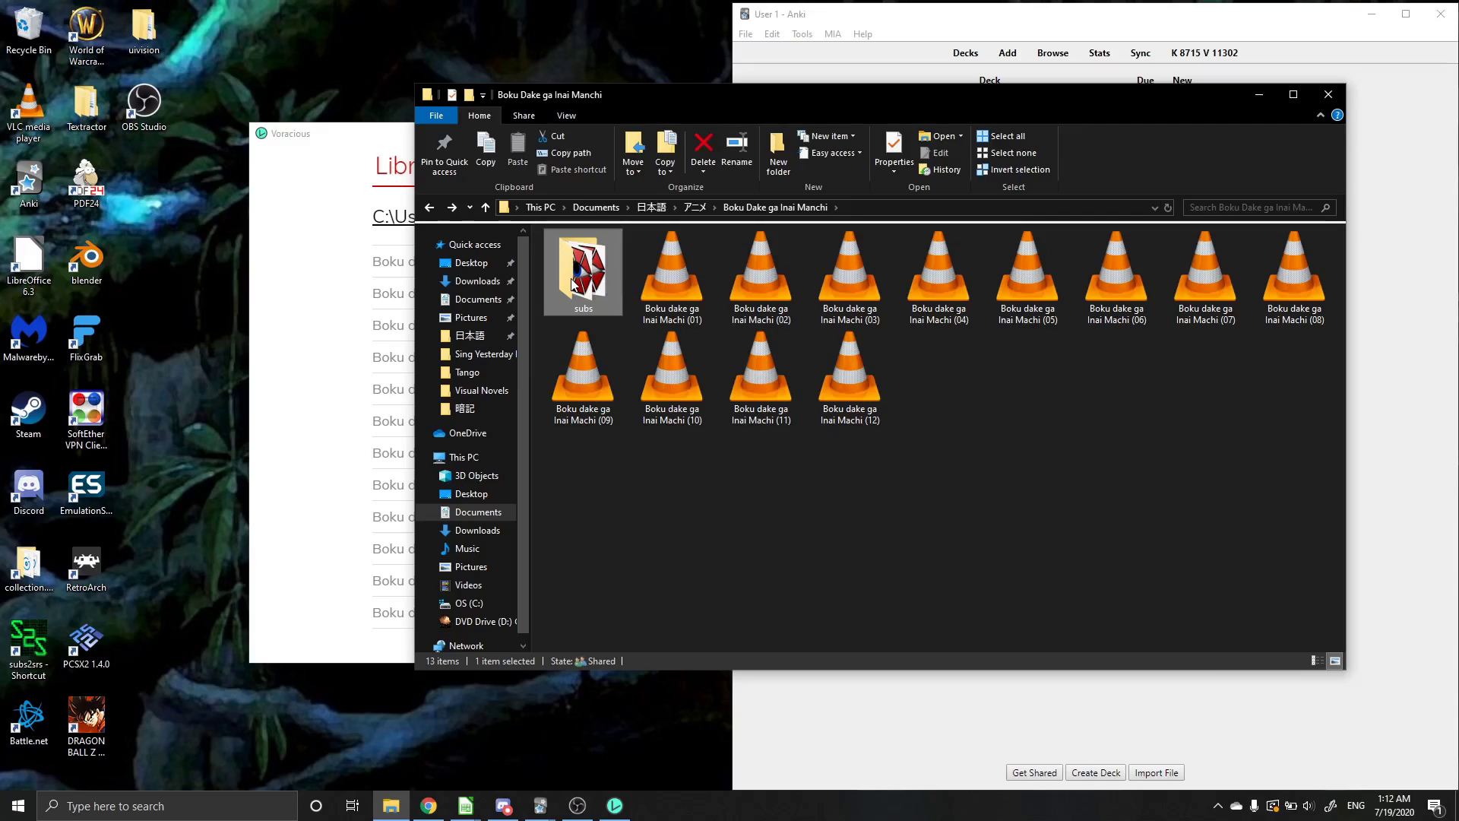
Step: Move all twelve subtitle files from the subs folder into the Boku Dake ga Inai Manchi folder beside the videos
double_click(573, 281)
key("ctrl+a")
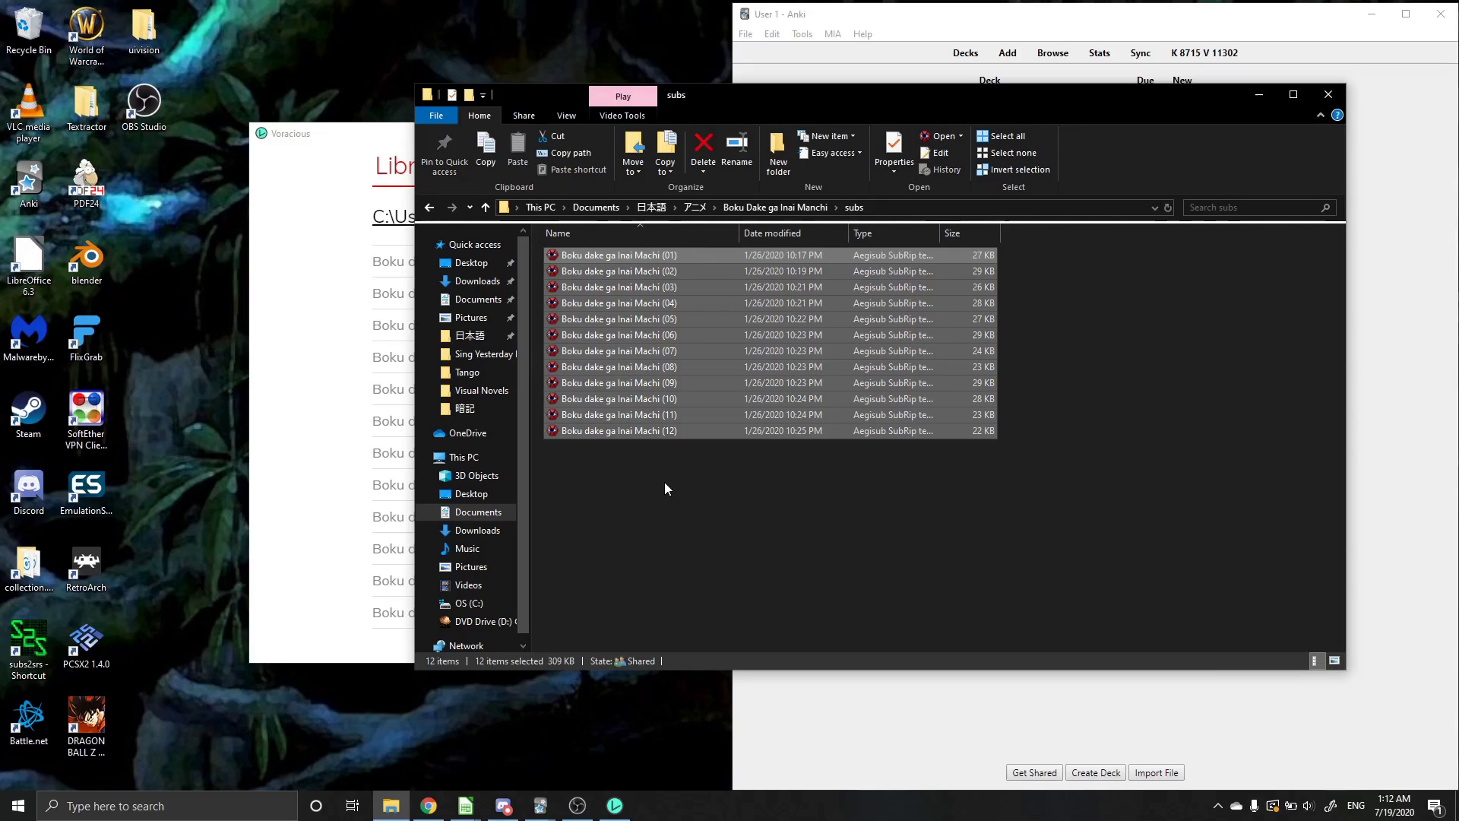
left_click(769, 536)
key("ctrl+a")
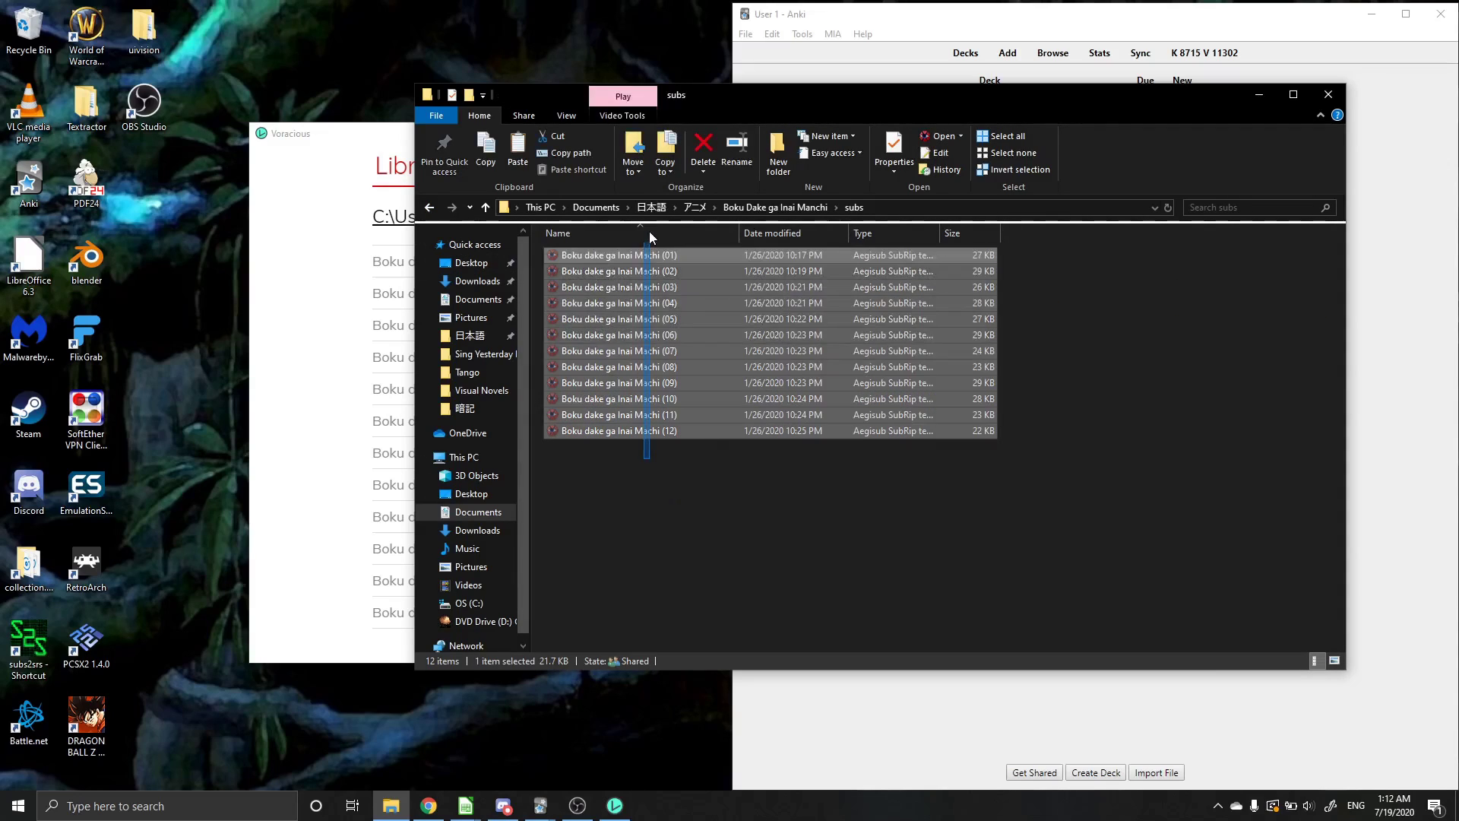
key("ctrl+x")
left_click(430, 207)
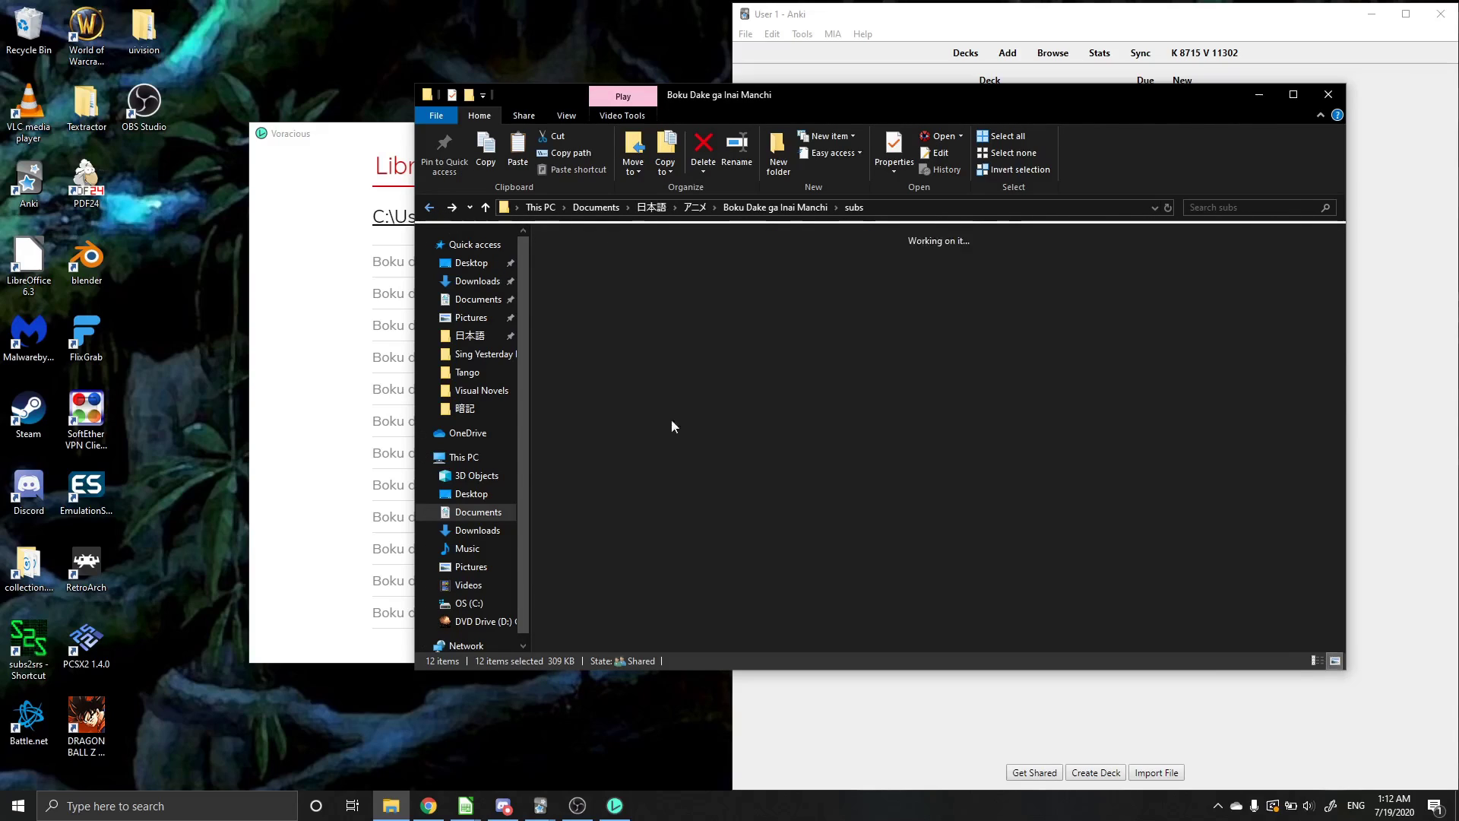
key("ctrl+v")
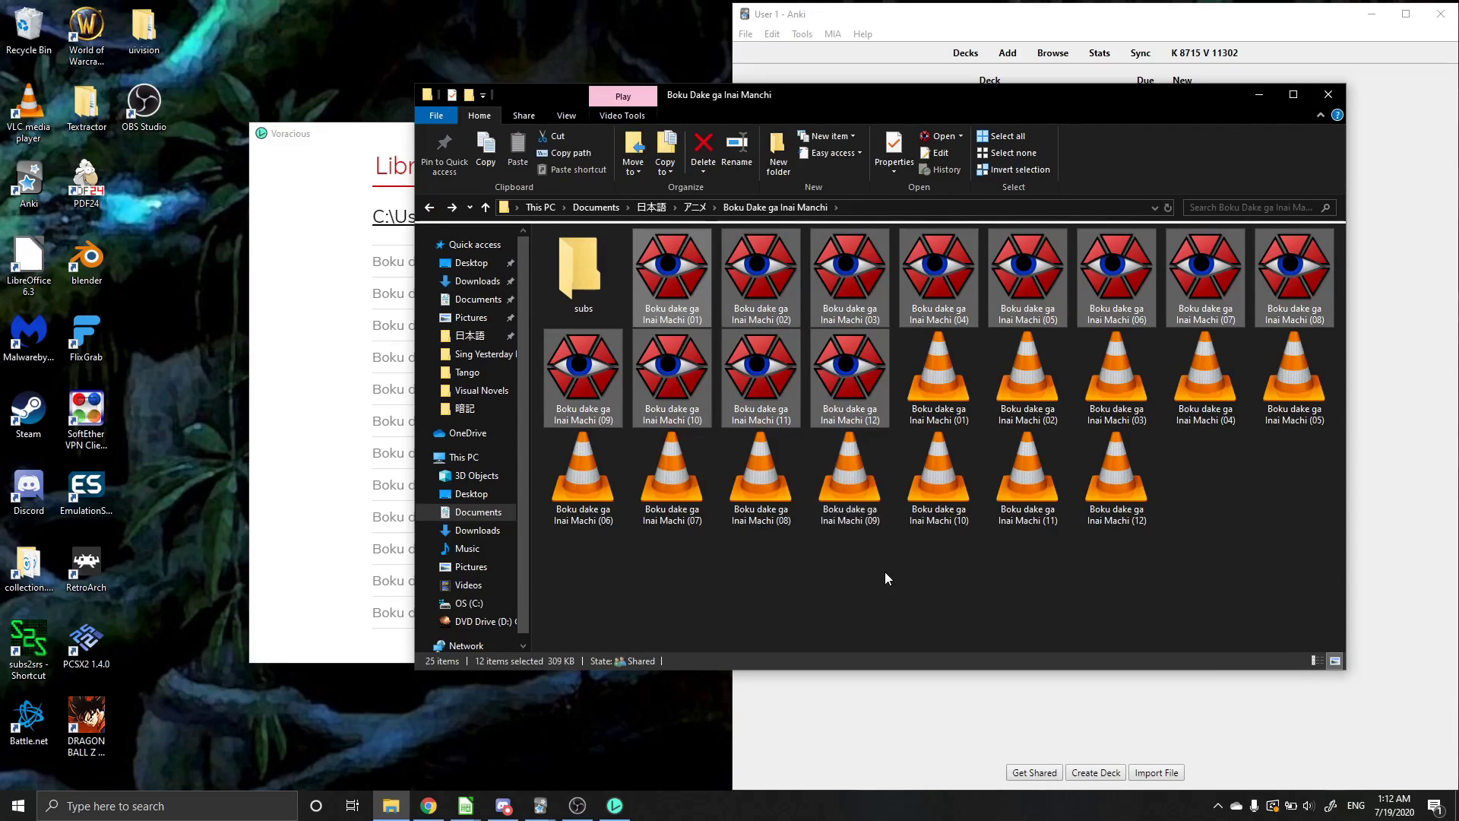
key("ctrl+shift+6")
Step: Restart Voracious and open the episode list of Boku Dake ga Inai Manchi
left_click(372, 155)
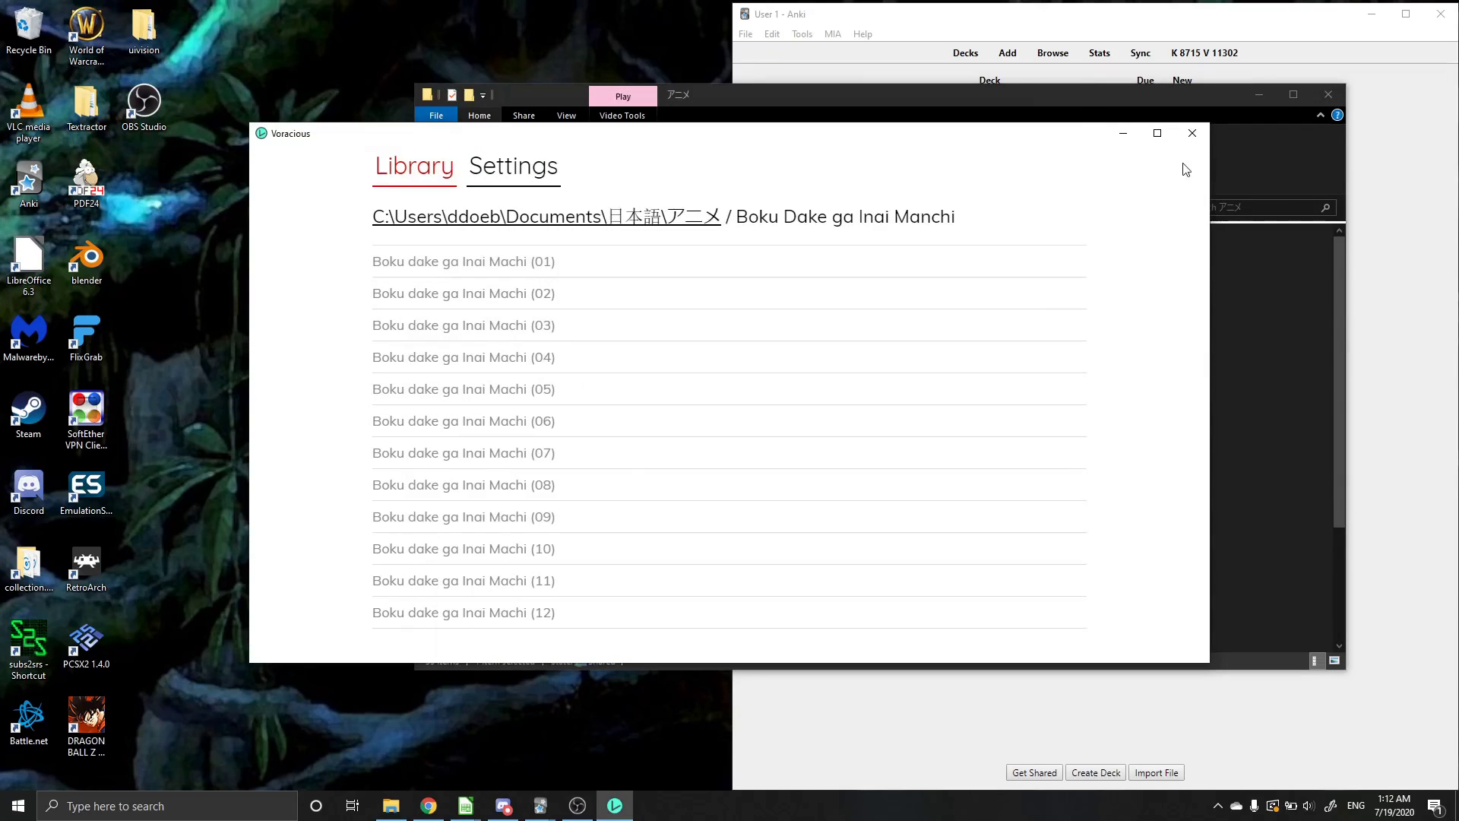
left_click(1191, 133)
left_click(193, 810)
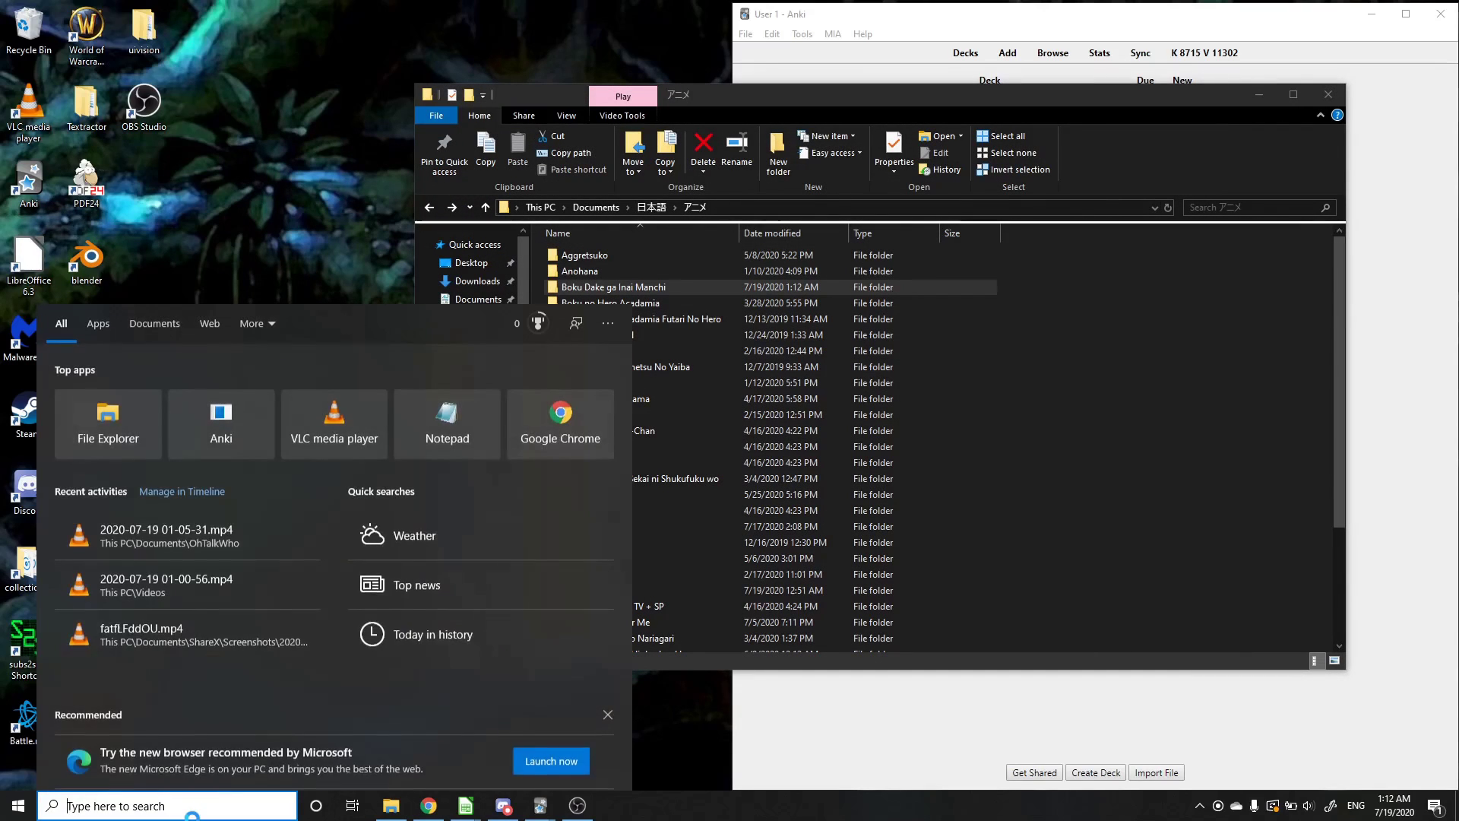
type("vora")
key("Return")
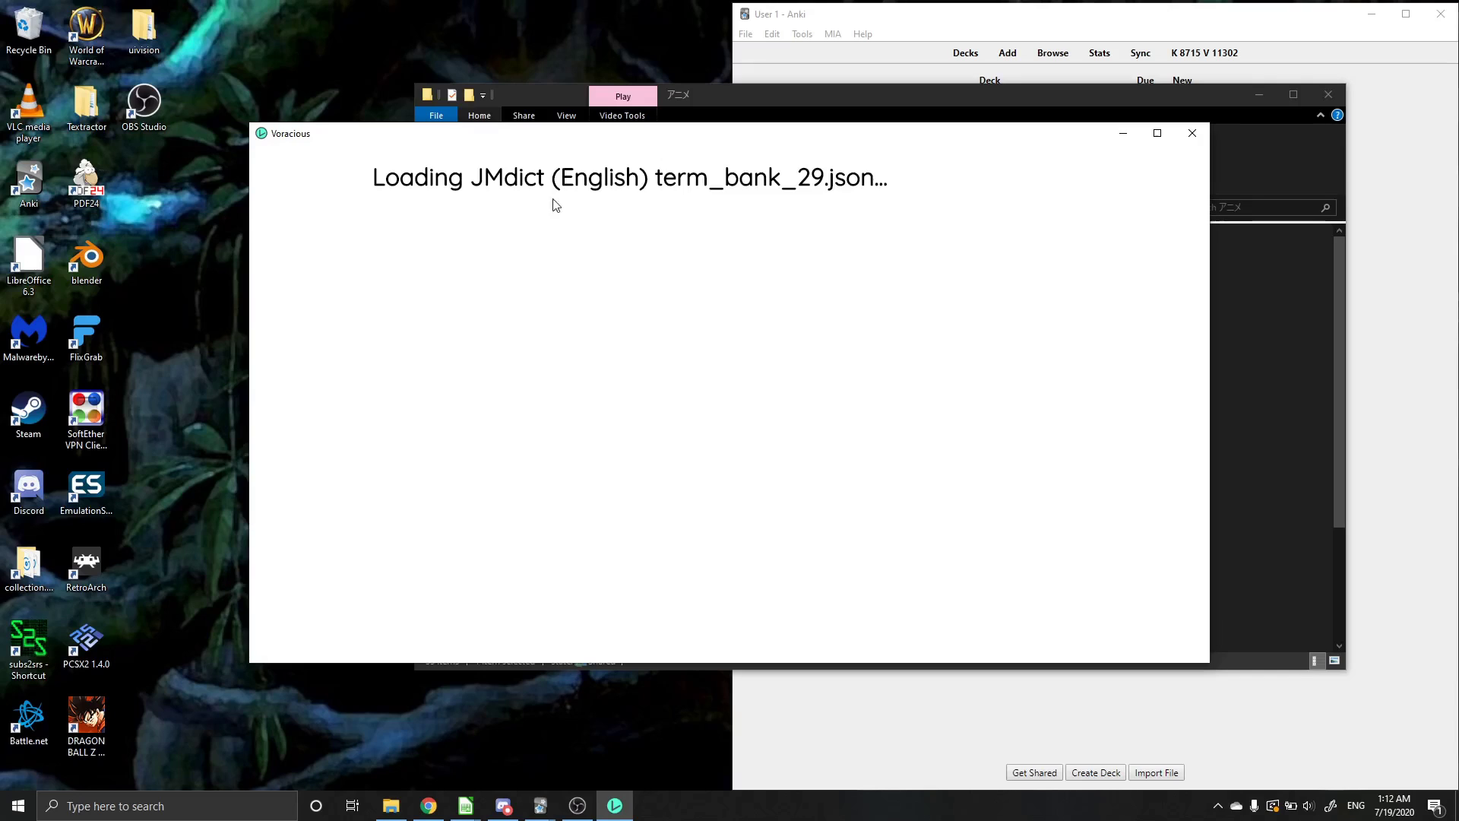
left_click(524, 312)
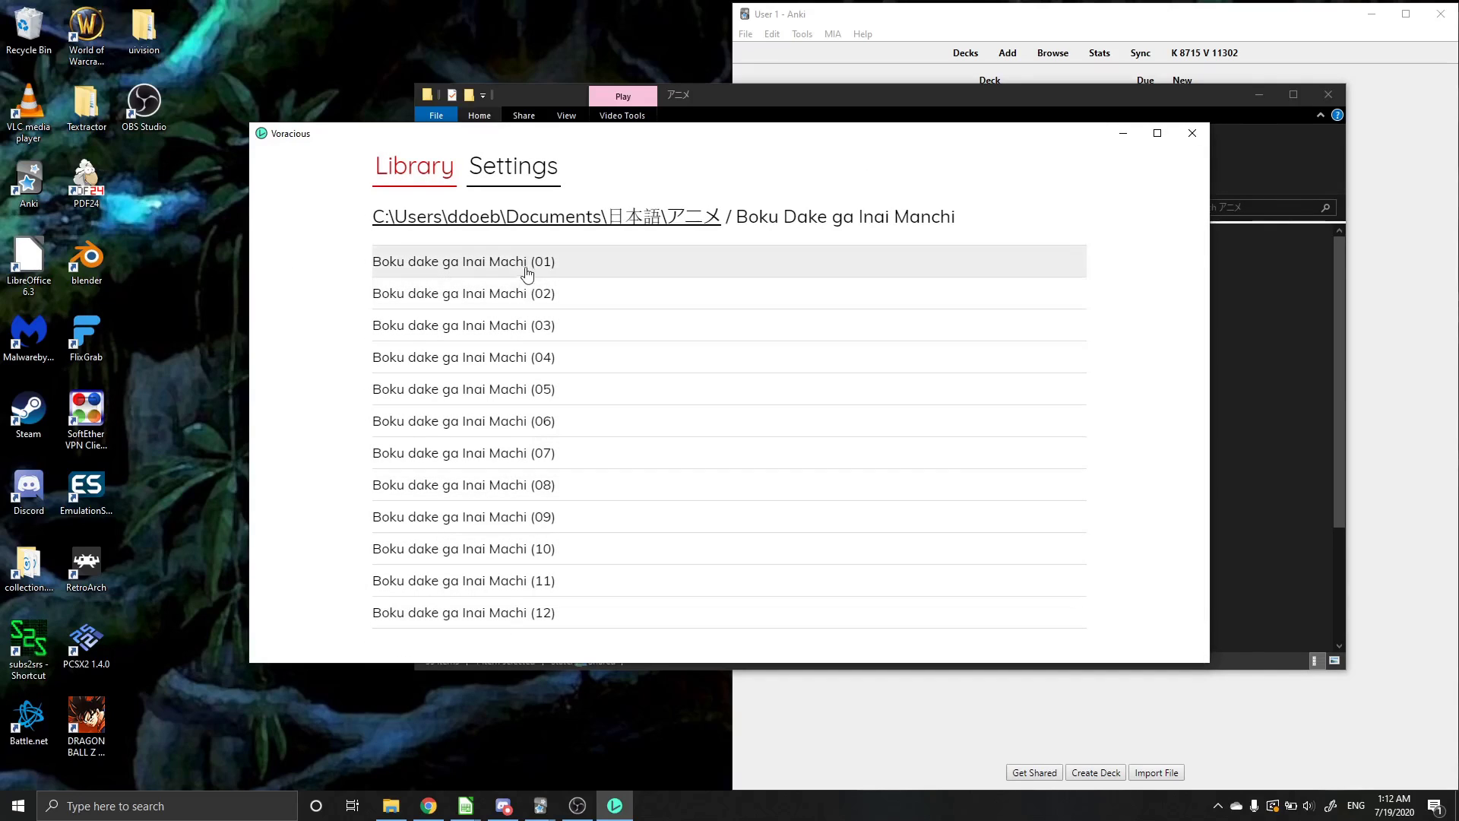
Step: Return to the アニメ collection and open Rent a Girlfriend in the player
left_click(498, 218)
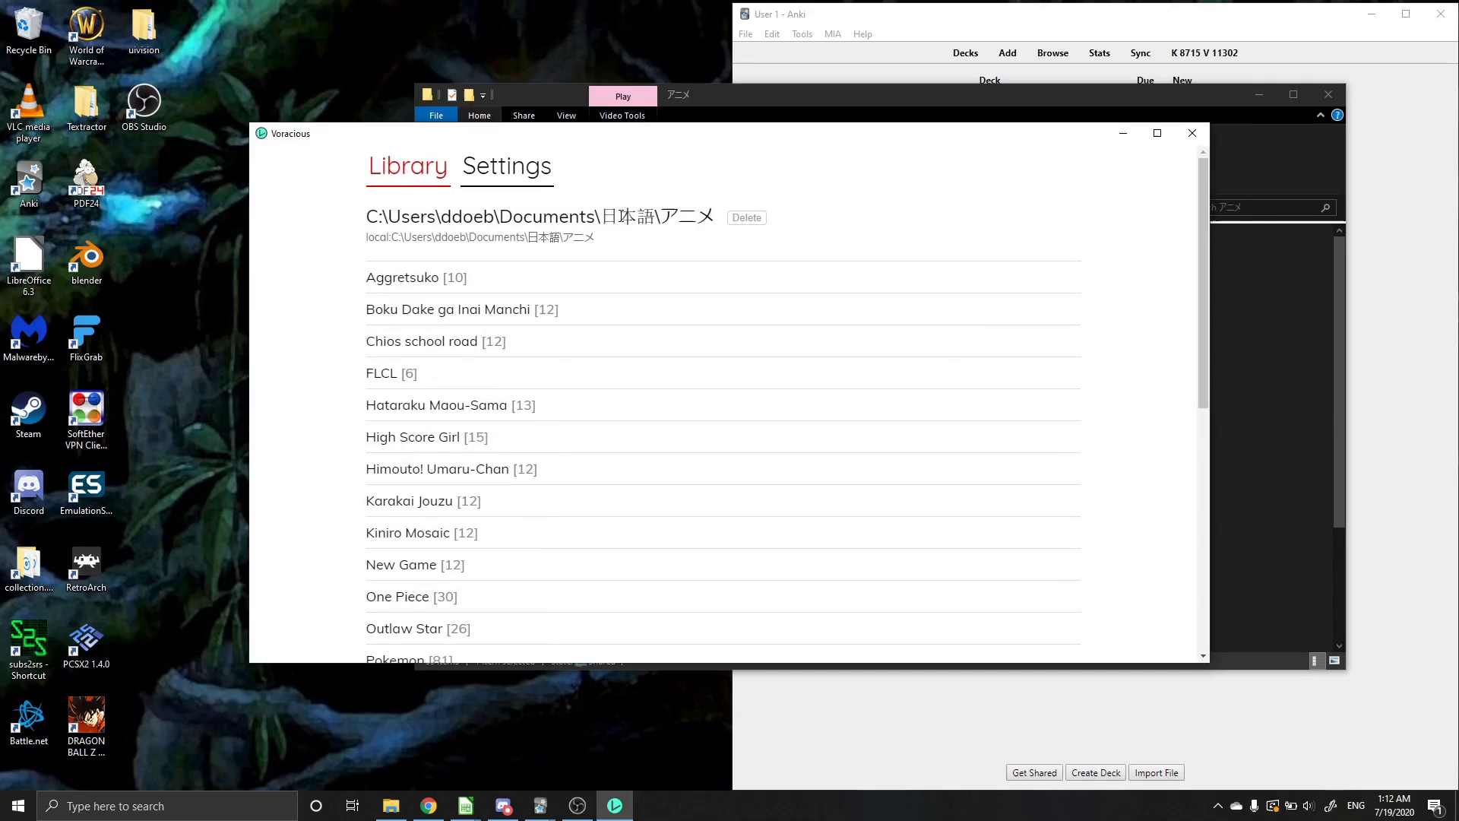
scroll(736, 362, "down", 5)
scroll(735, 362, "up", 2)
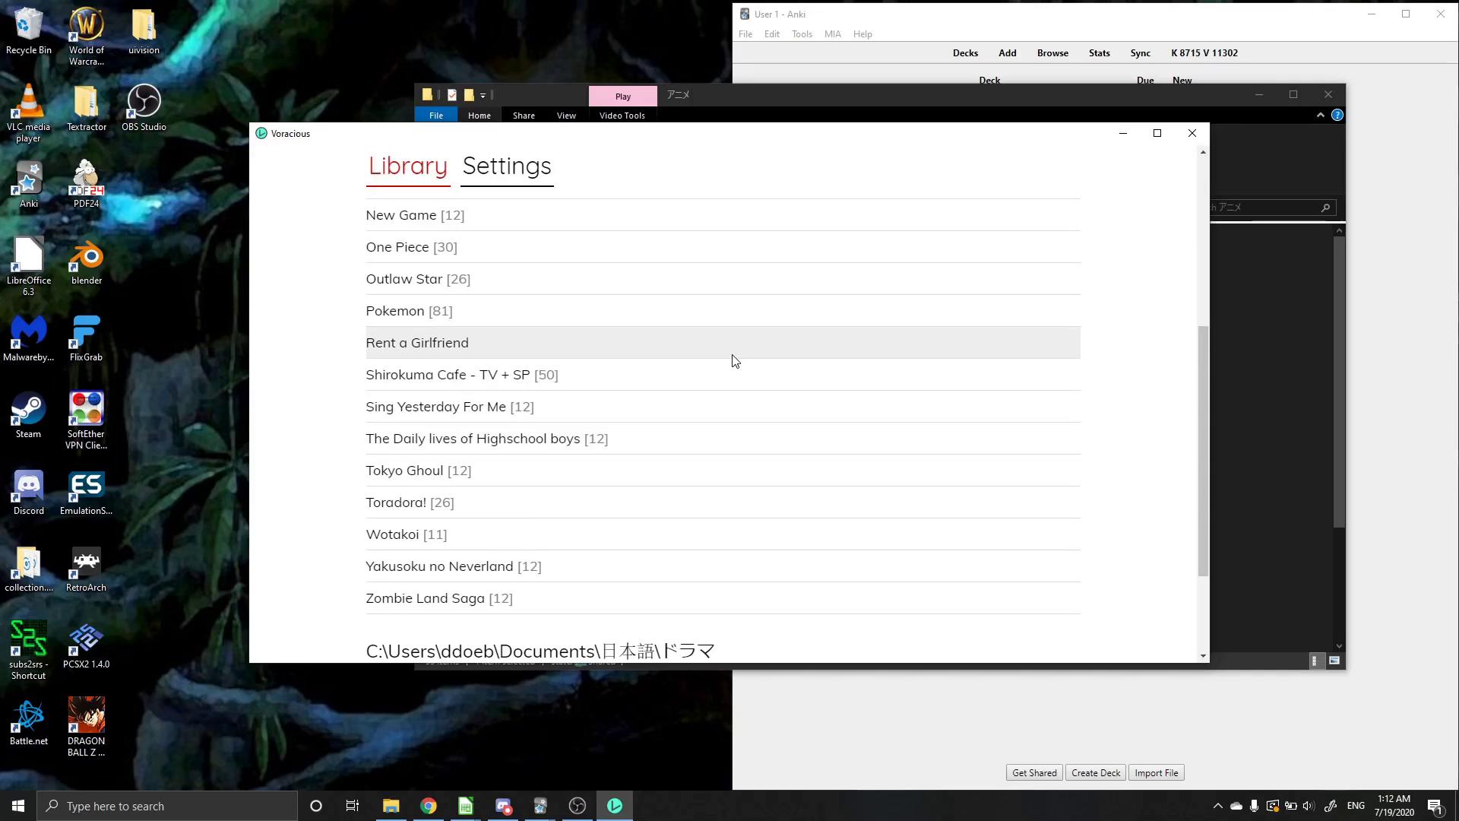
left_click(452, 346)
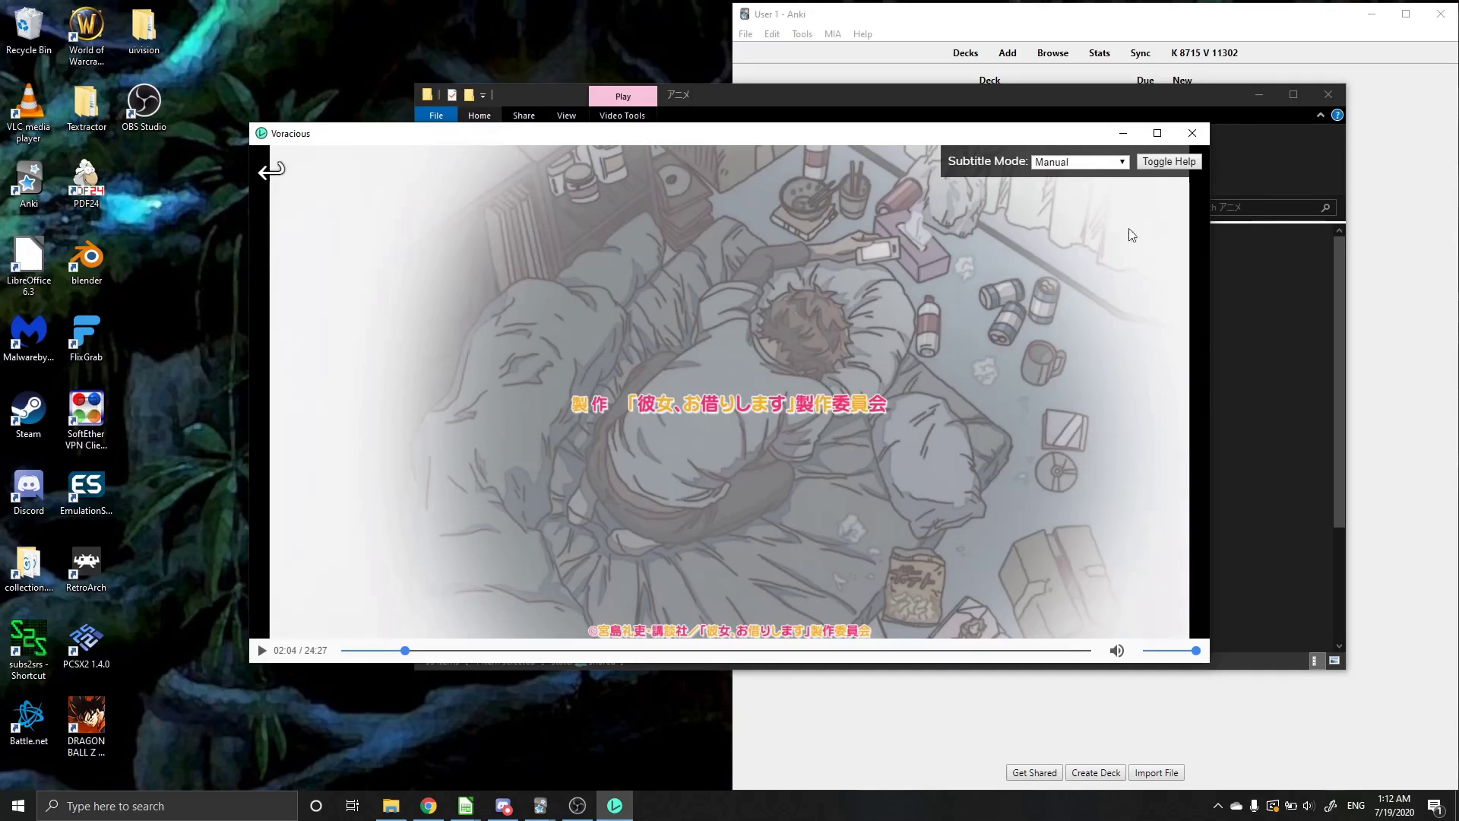
Step: Set the subtitle mode to Listening Practice and jump back to the preceding subtitle
left_click(1090, 163)
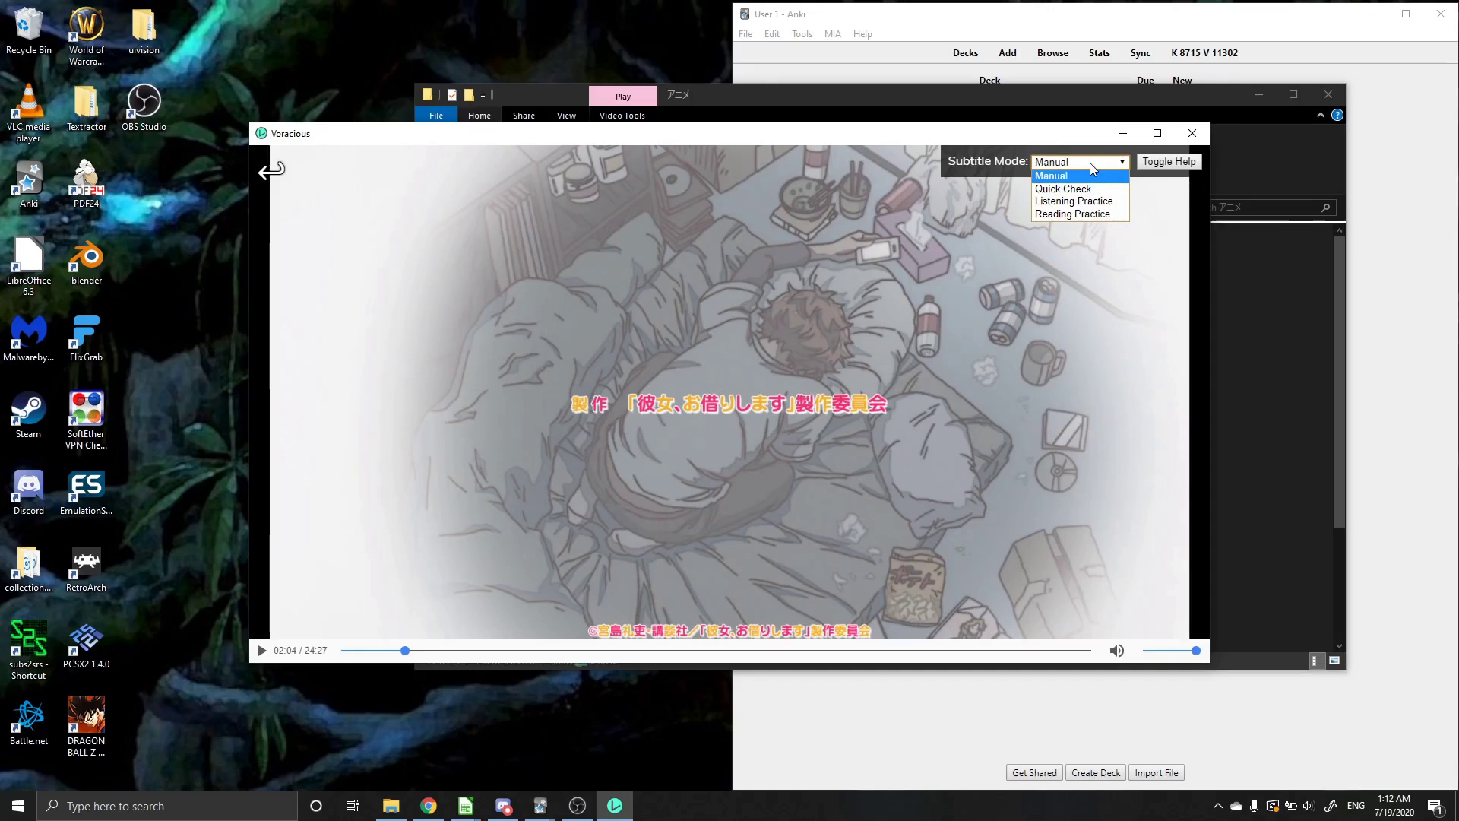
left_click(1091, 165)
key("Down")
key("Down")
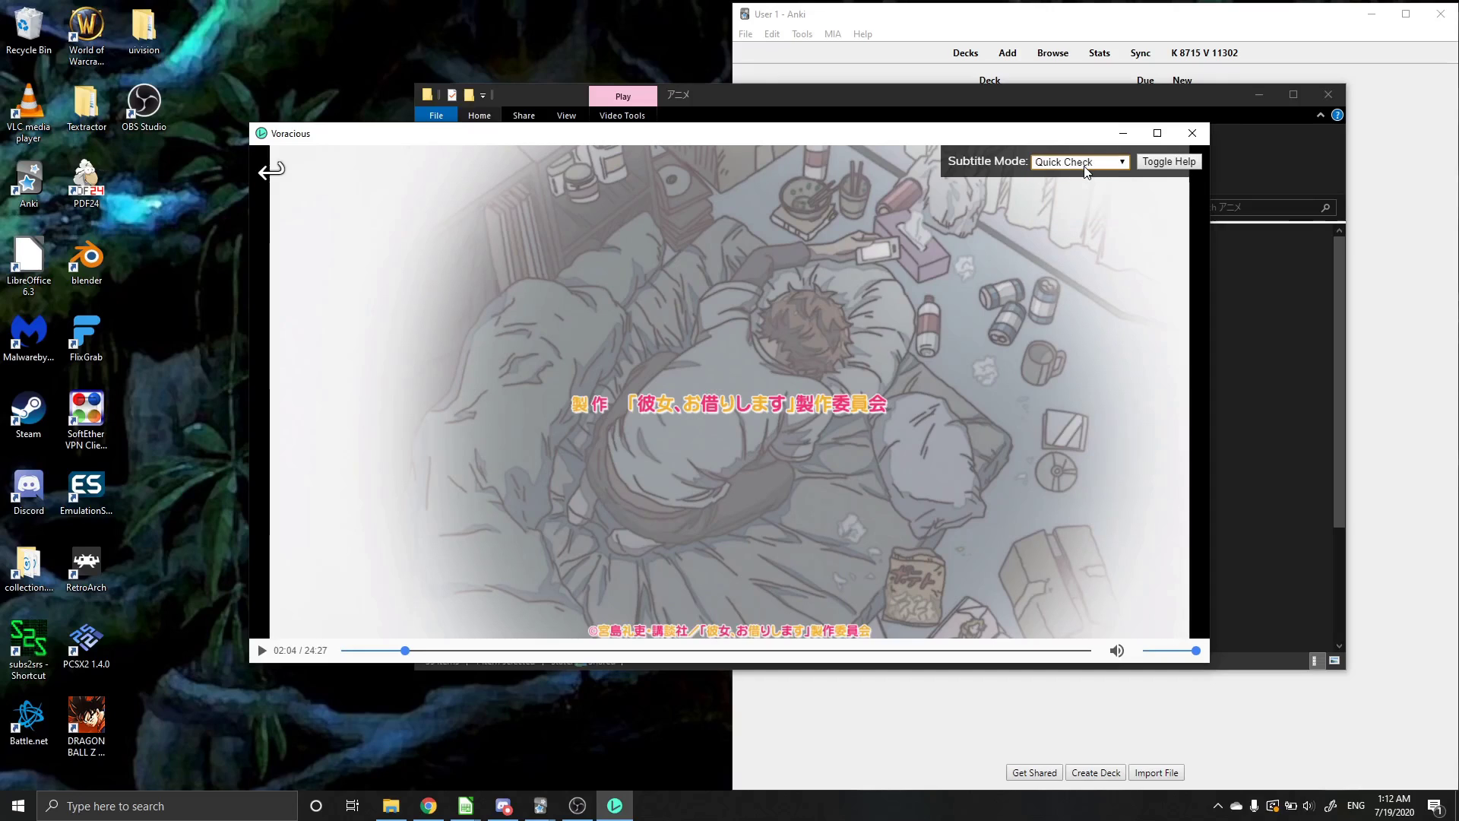
key("Left")
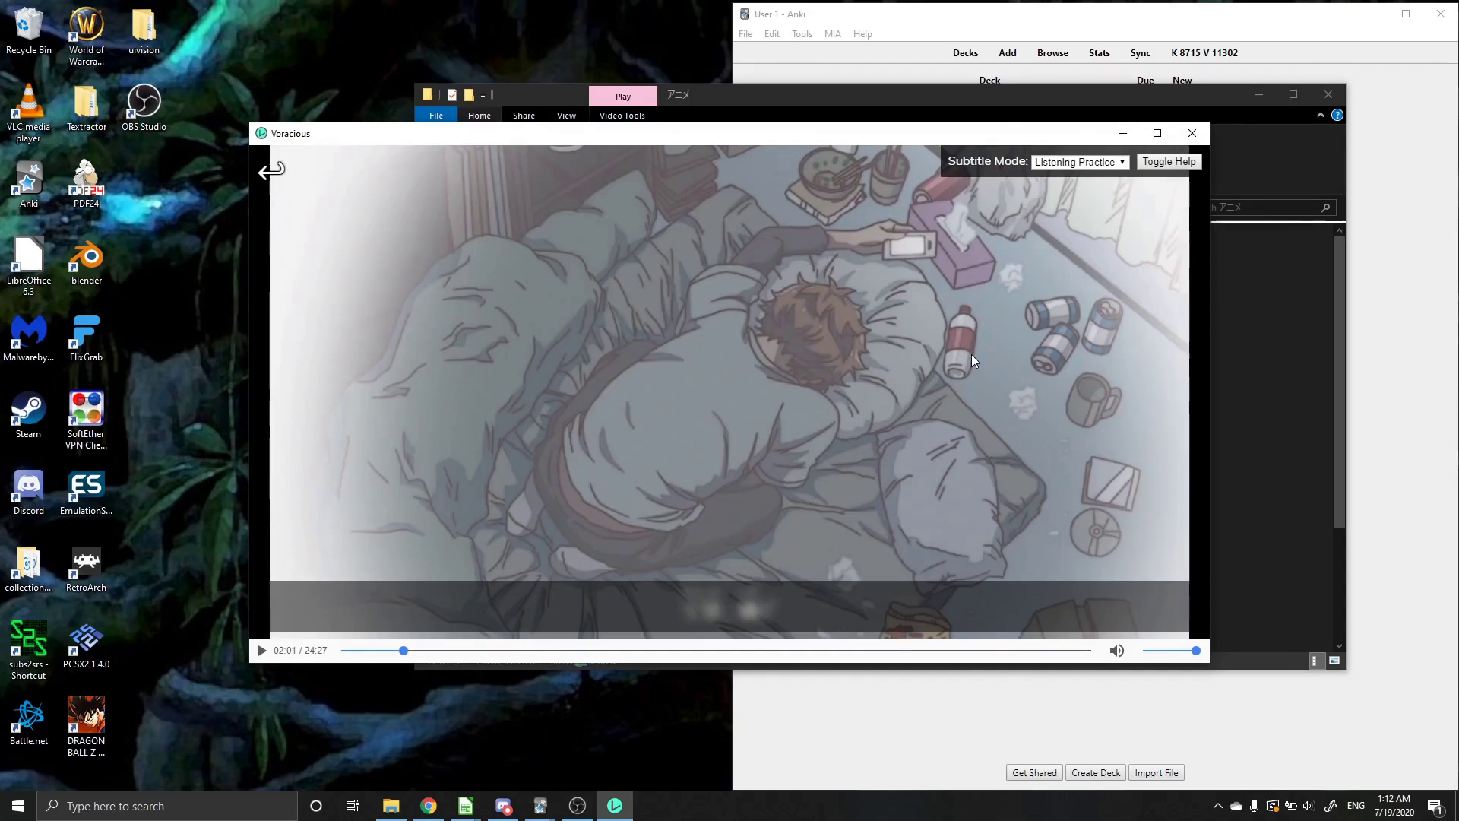
Step: Set the subtitle mode to Manual and jump back to the subtitle line 全部…嫌だ
left_click(1079, 161)
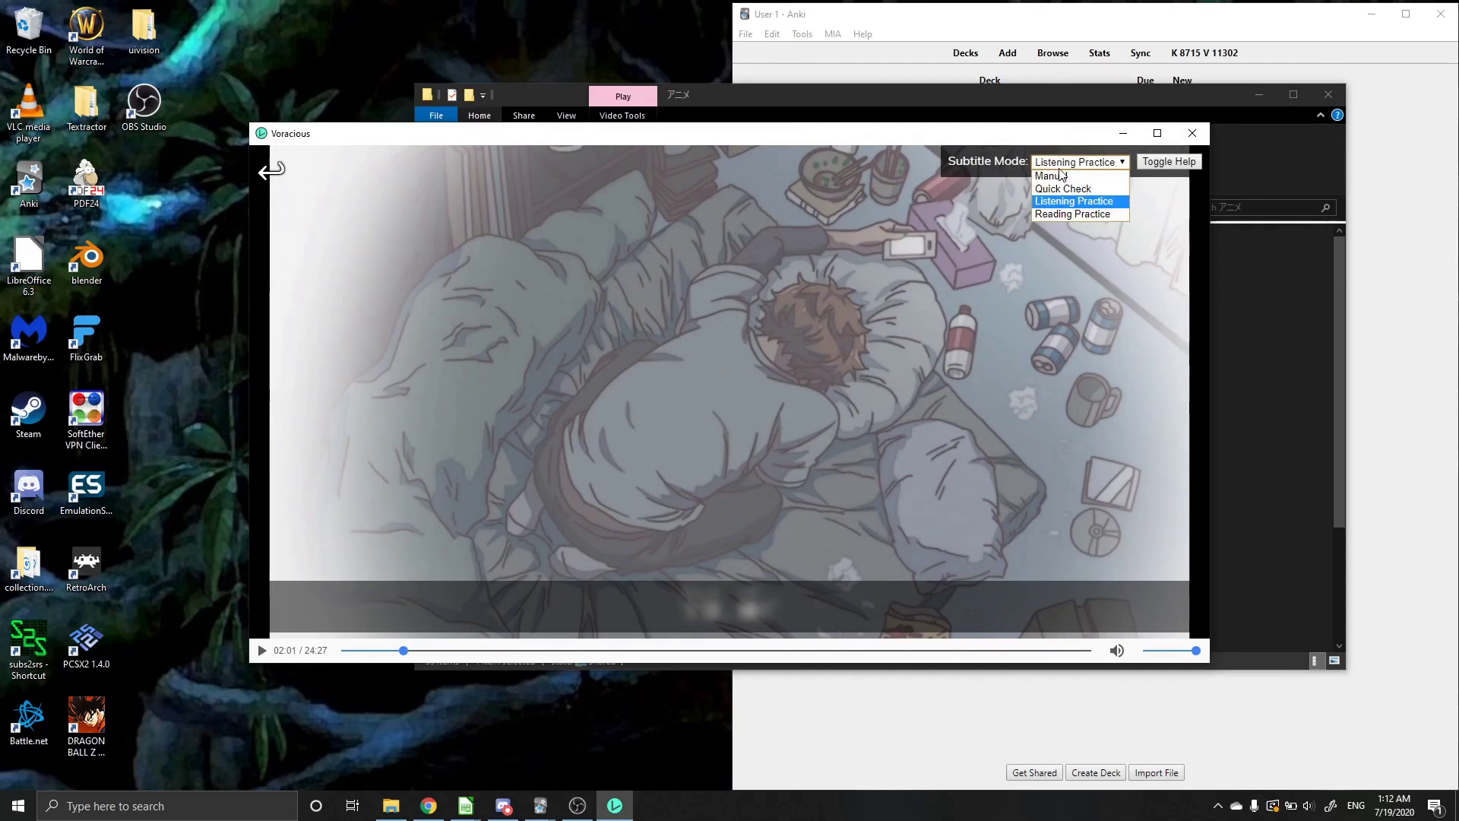
left_click(1064, 179)
key("Left")
key("Left")
key("Left")
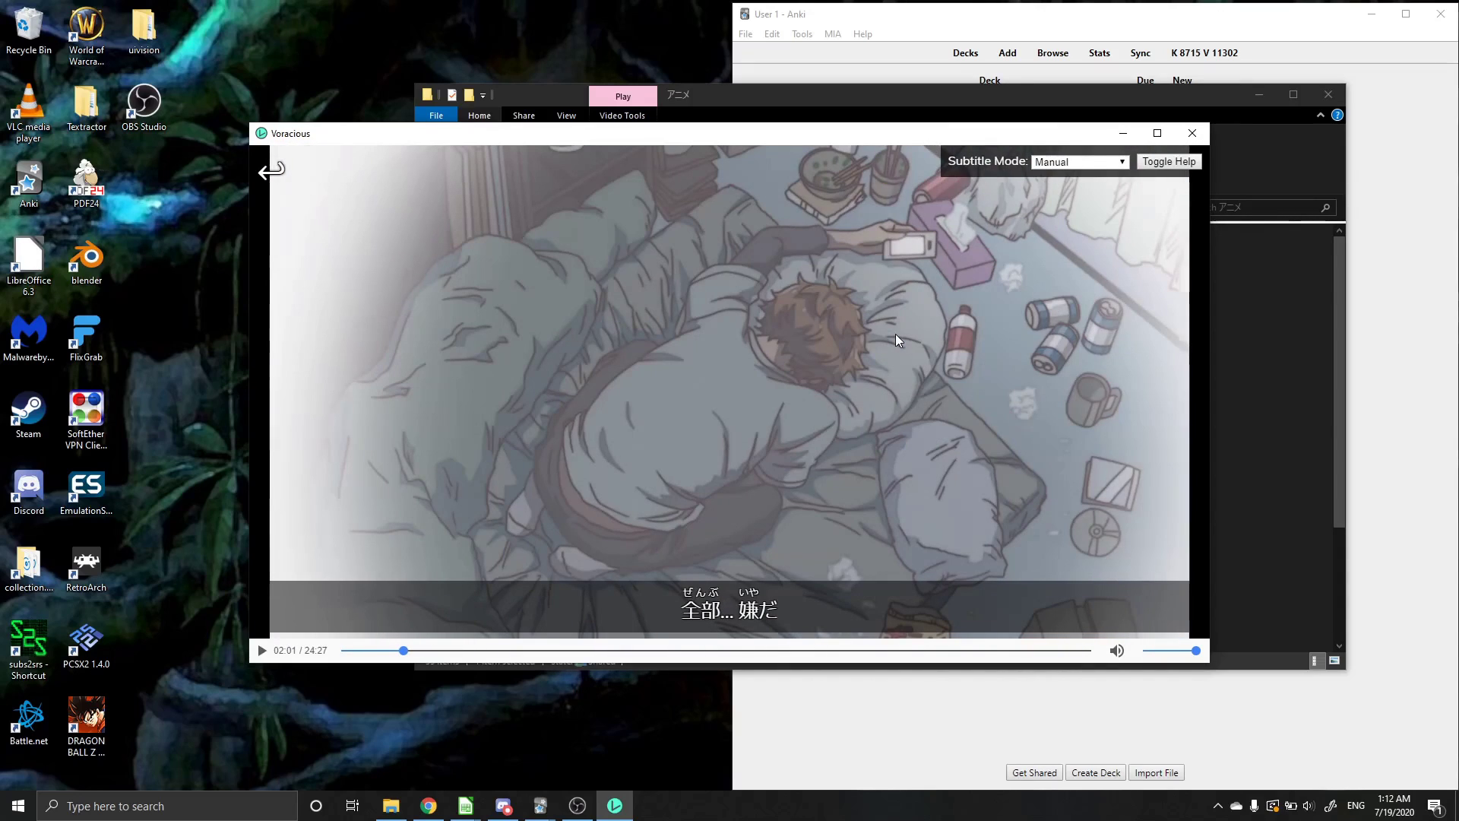
Step: Skip forward through the subtitle lines to the line んん？
key("Right")
key("Right")
key("Right")
key("Right")
key("Right")
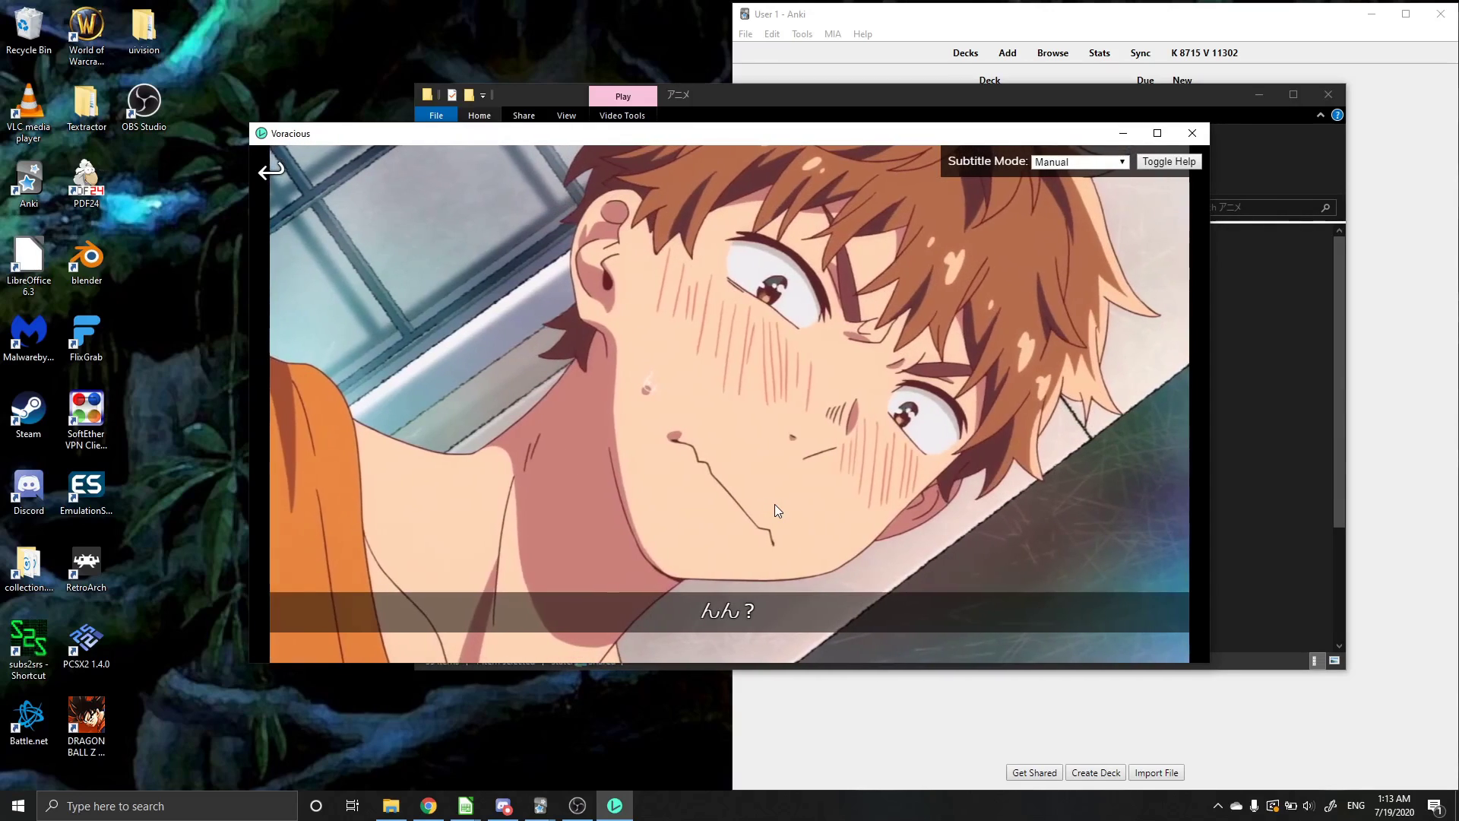
Step: Try out the Listening Practice subtitle mode on the line んん？, replaying it and revealing its hidden subtitle
left_click(1072, 162)
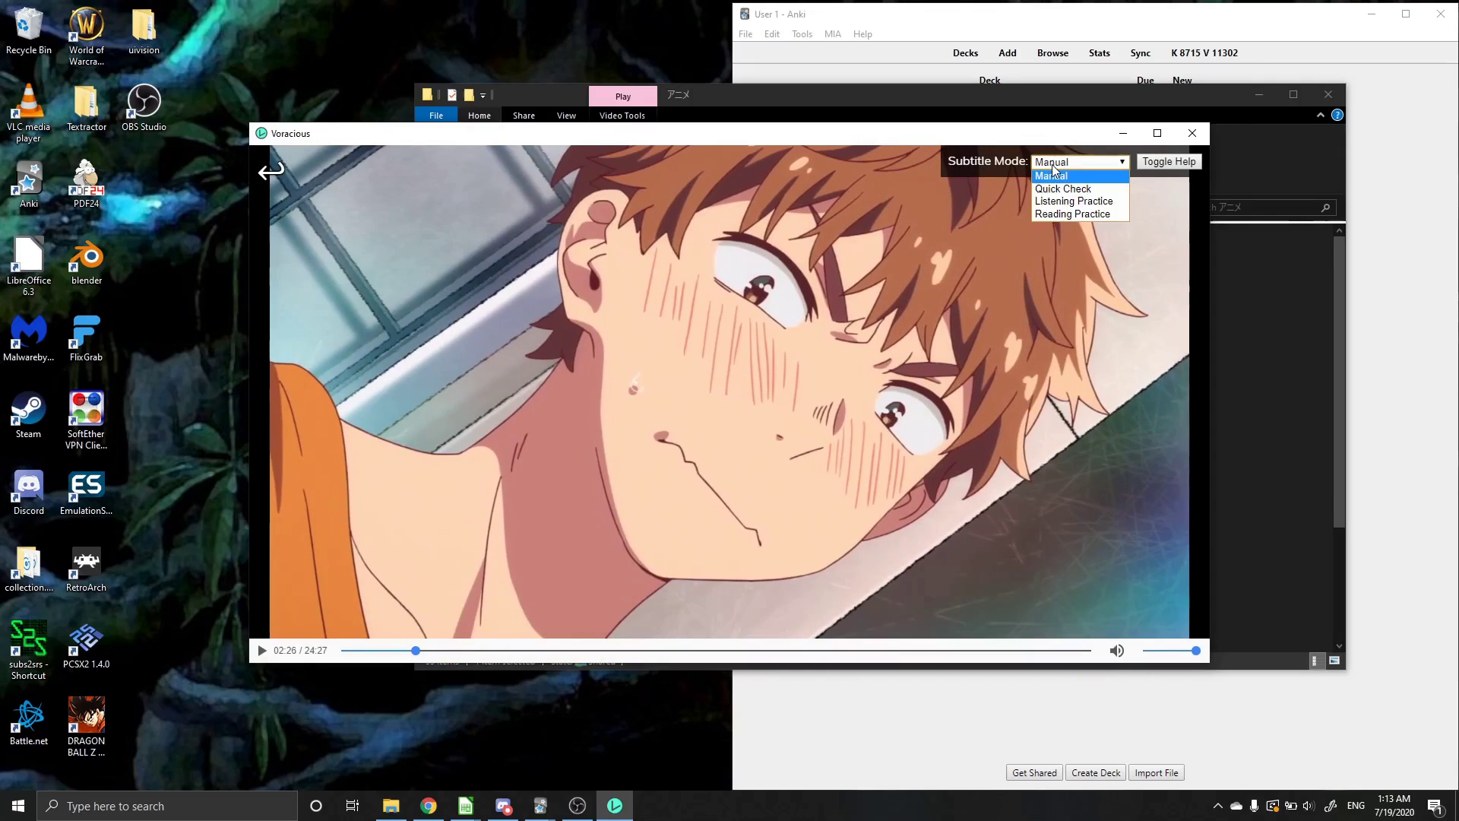
left_click(1060, 200)
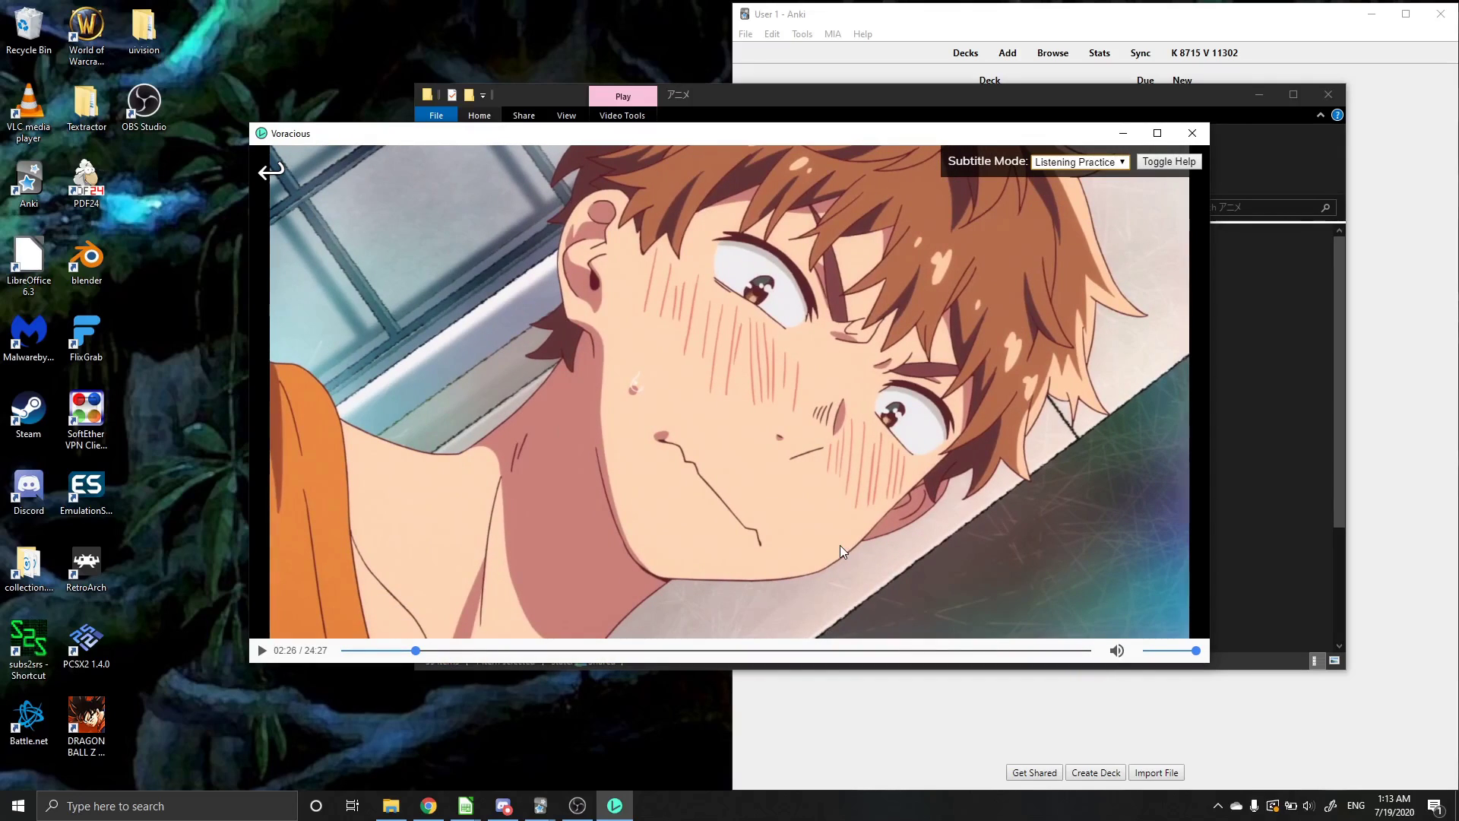
key("Down")
key("Up")
key("Up")
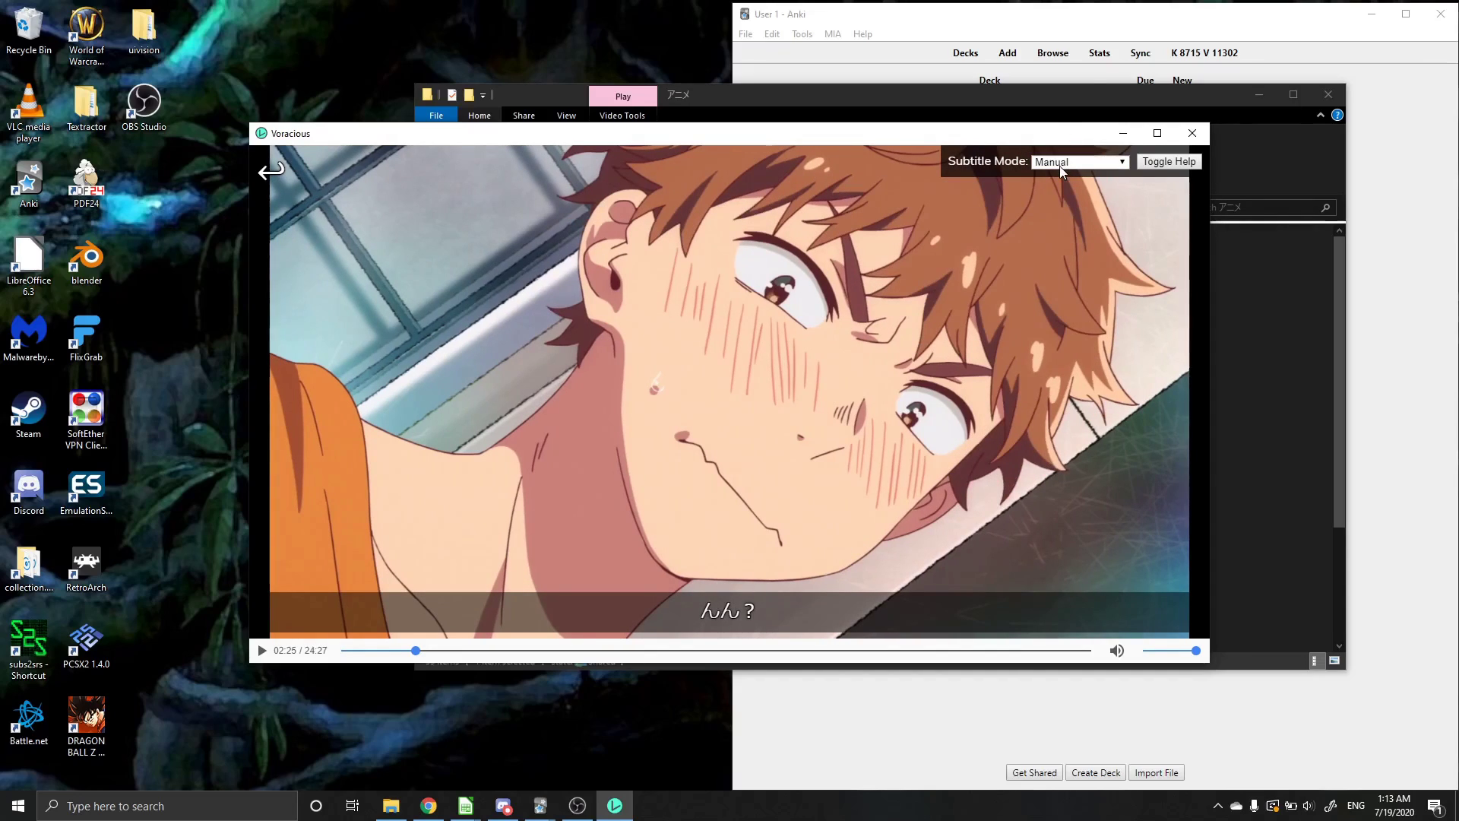
left_click(1060, 165)
left_click(1057, 201)
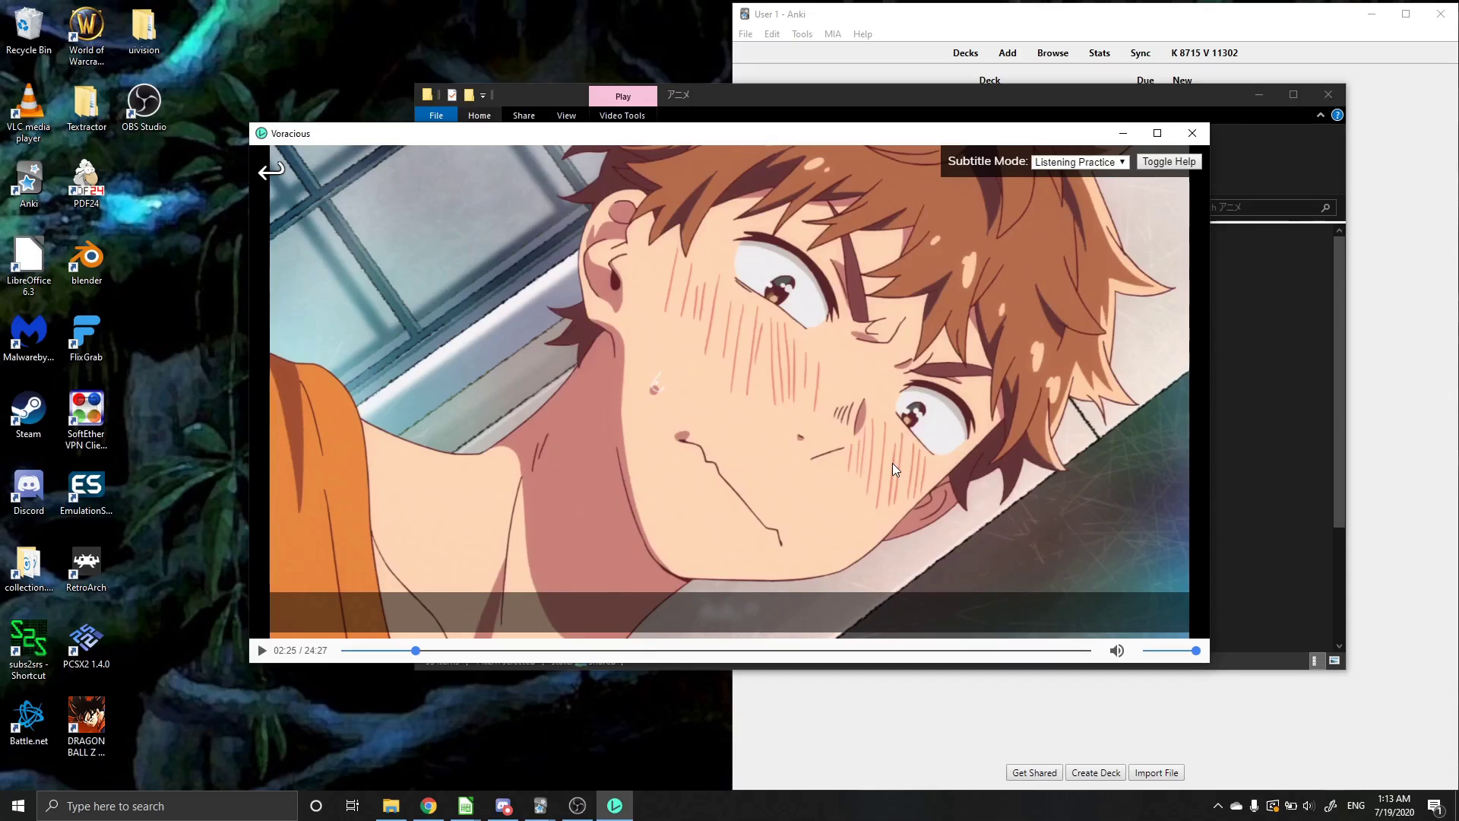
Step: Set the subtitle mode to Reading Practice and jump back to an earlier subtitle line
left_click(1092, 161)
left_click(1064, 215)
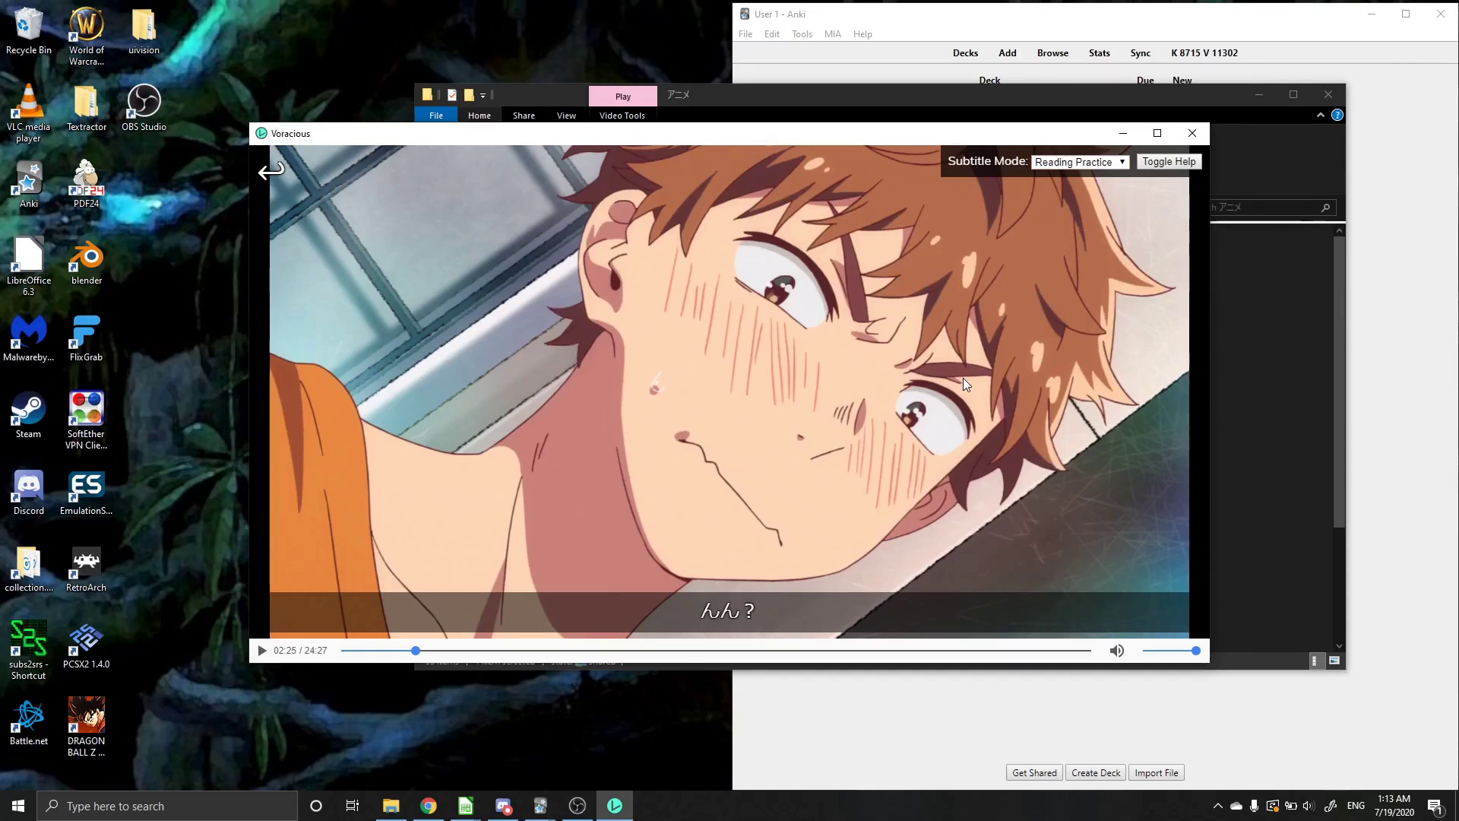
key("Left")
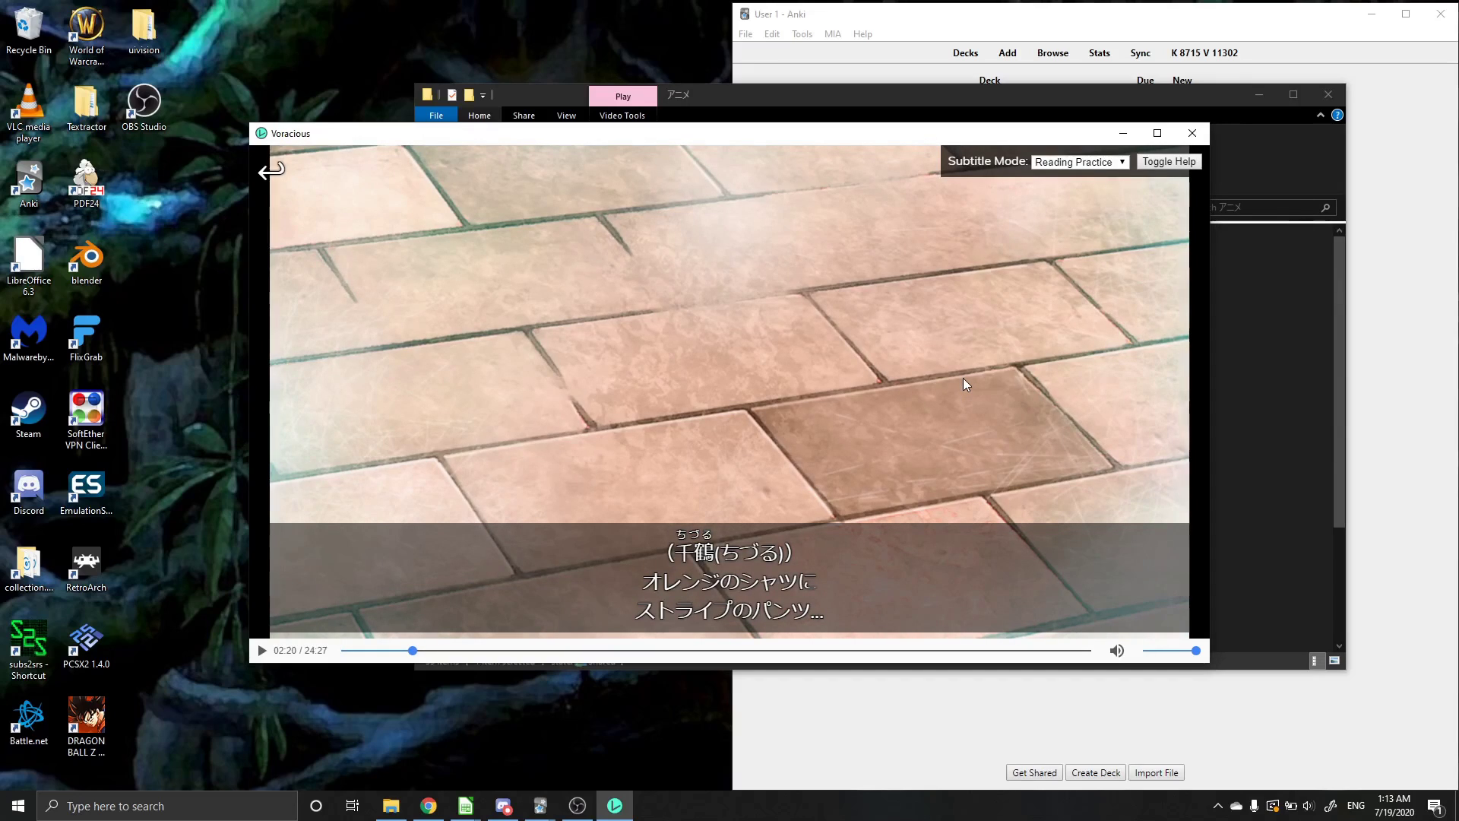
Step: Return the subtitle mode to Manual
left_click(1081, 163)
left_click(1081, 163)
left_click(1081, 163)
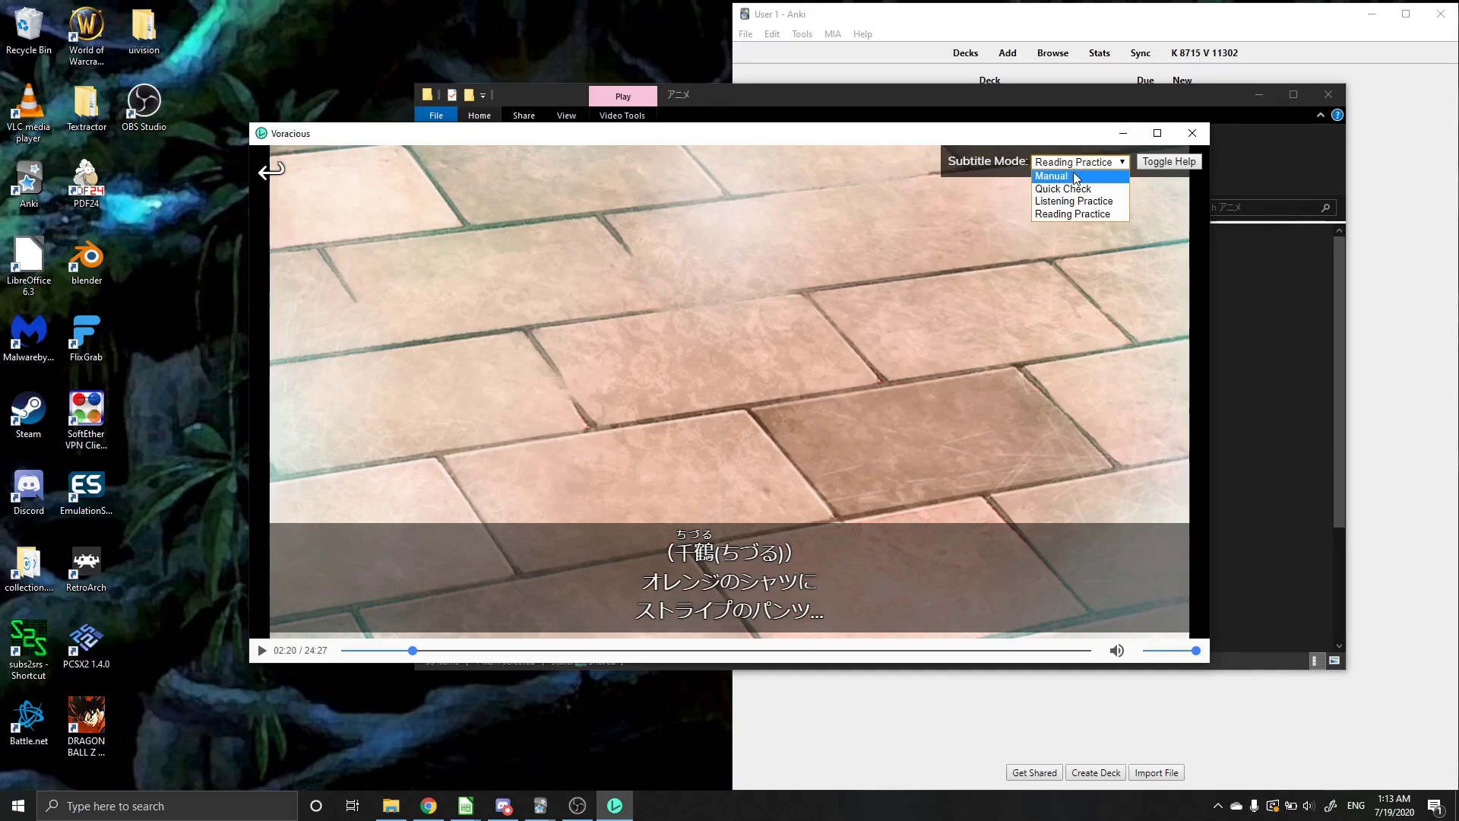
left_click(1083, 176)
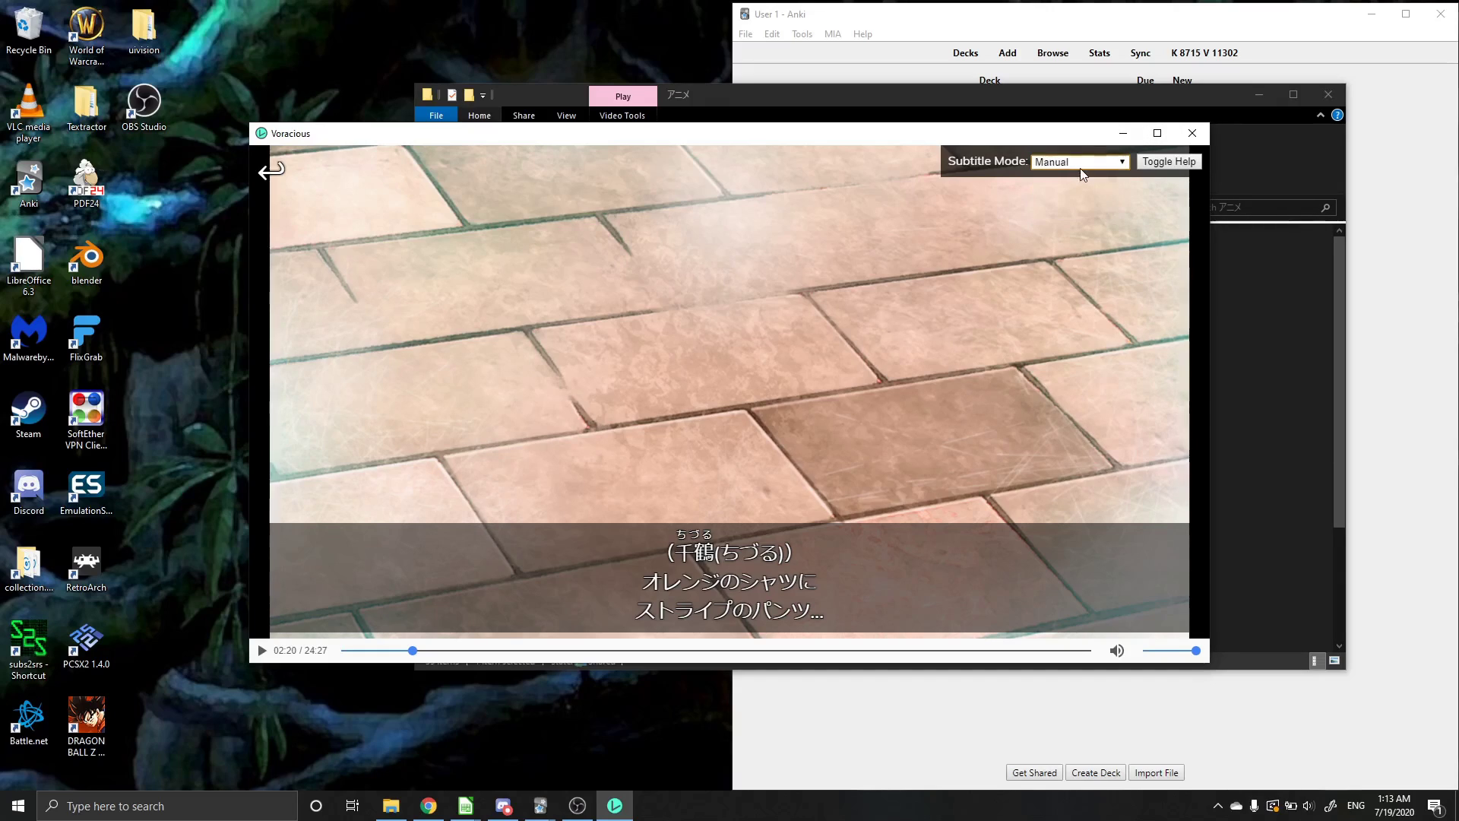
Step: Show the keyboard controls help, check the Export To Anki entry, and hide the help again
left_click(1162, 163)
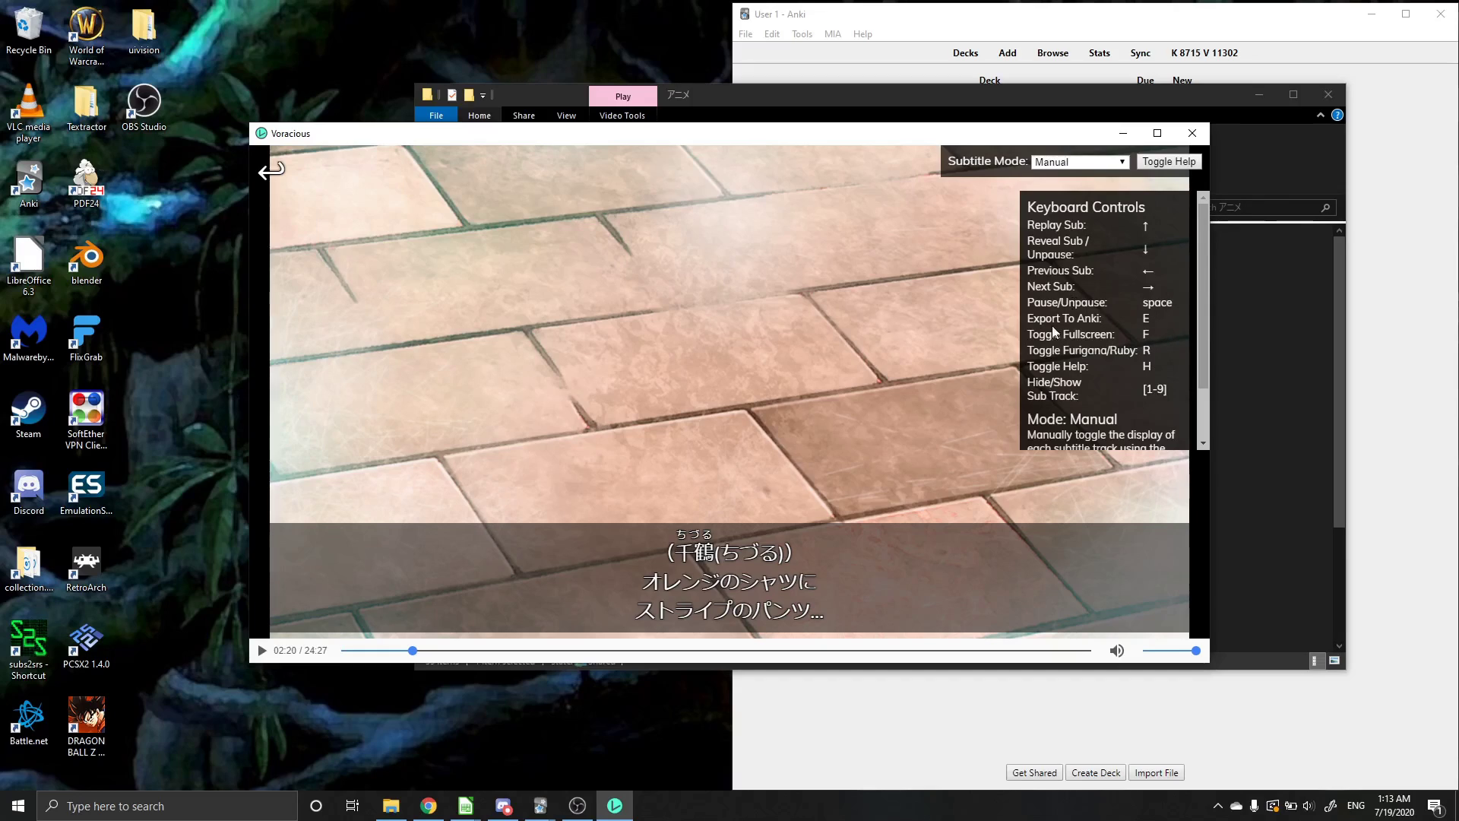
left_click_drag(1032, 319, 1046, 318)
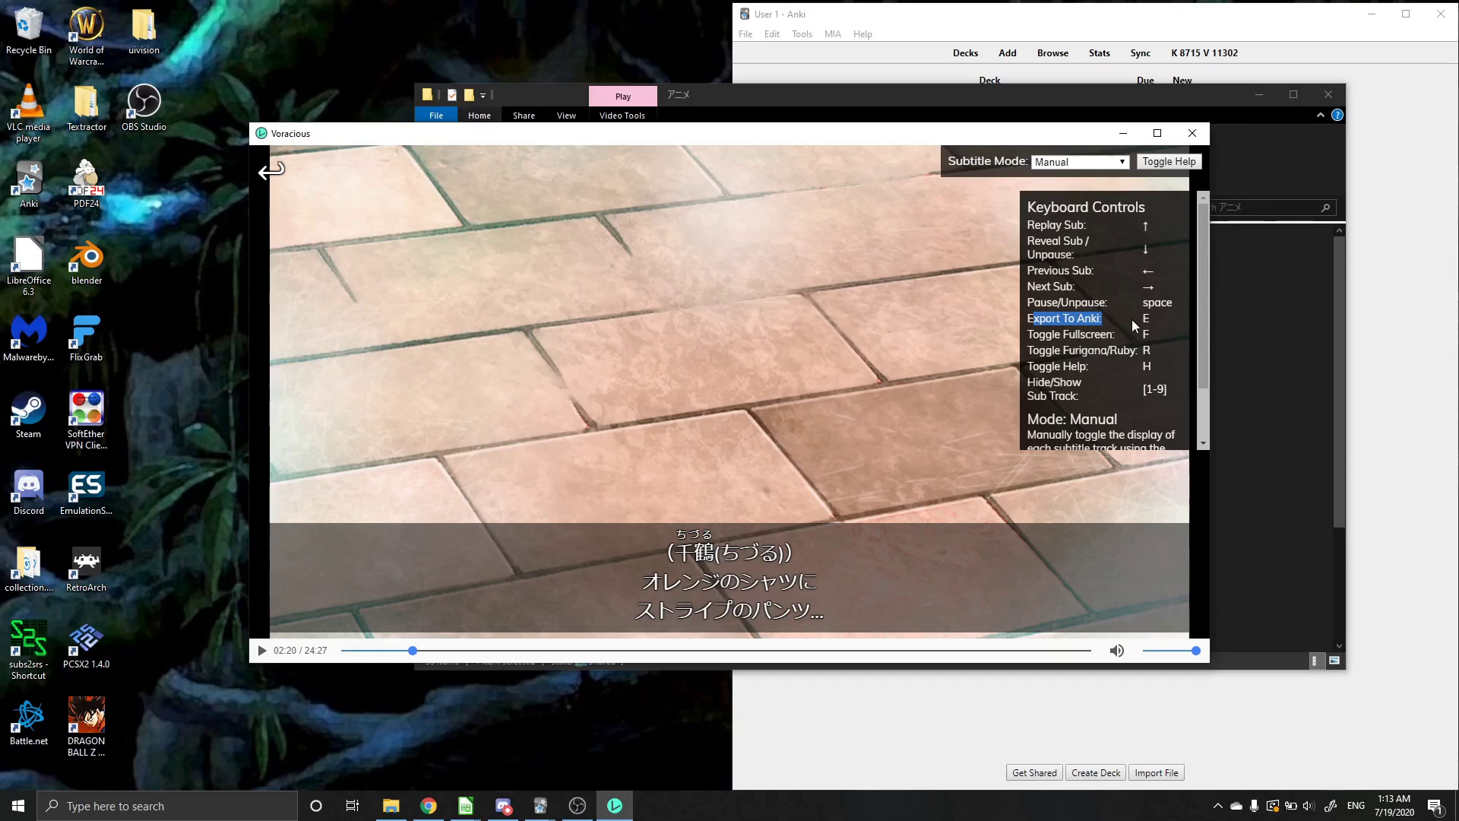
left_click(1160, 320)
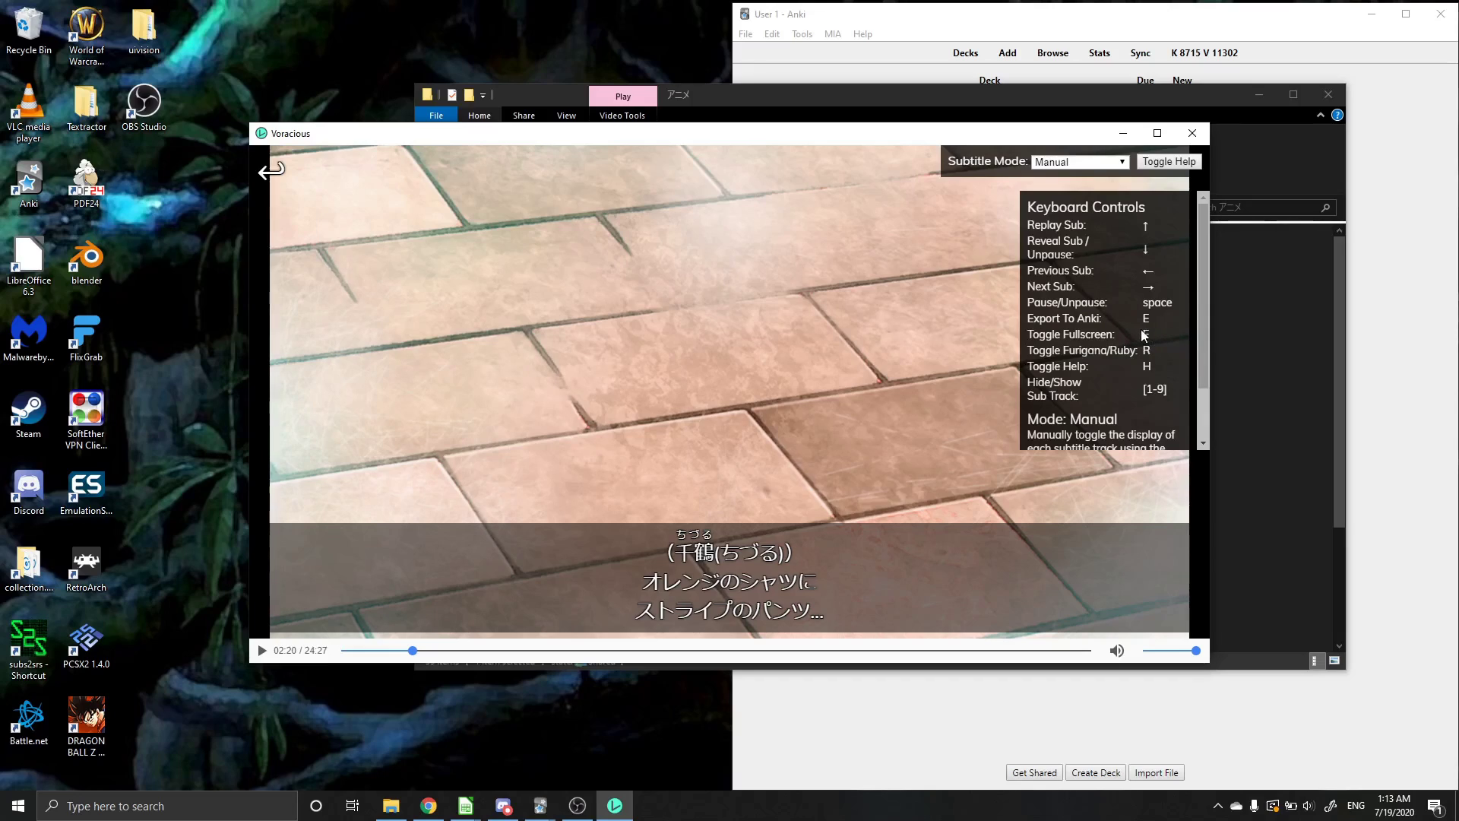
mouse_move(683, 537)
left_click(1169, 162)
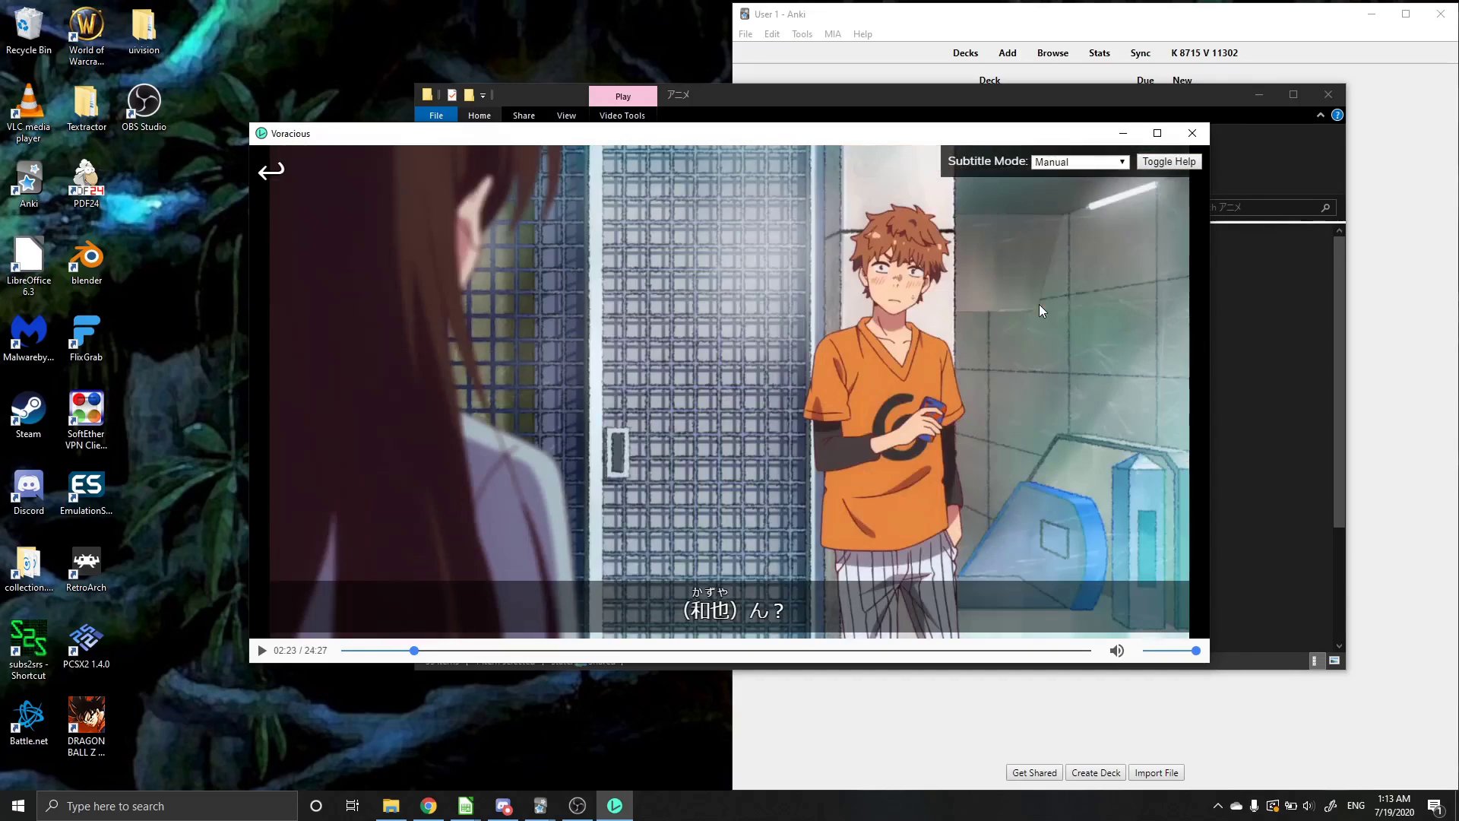
Step: Advance through the dialogue to the subtitle line 大学生か～ 何年生？
key("Right")
key("Right")
key("Right")
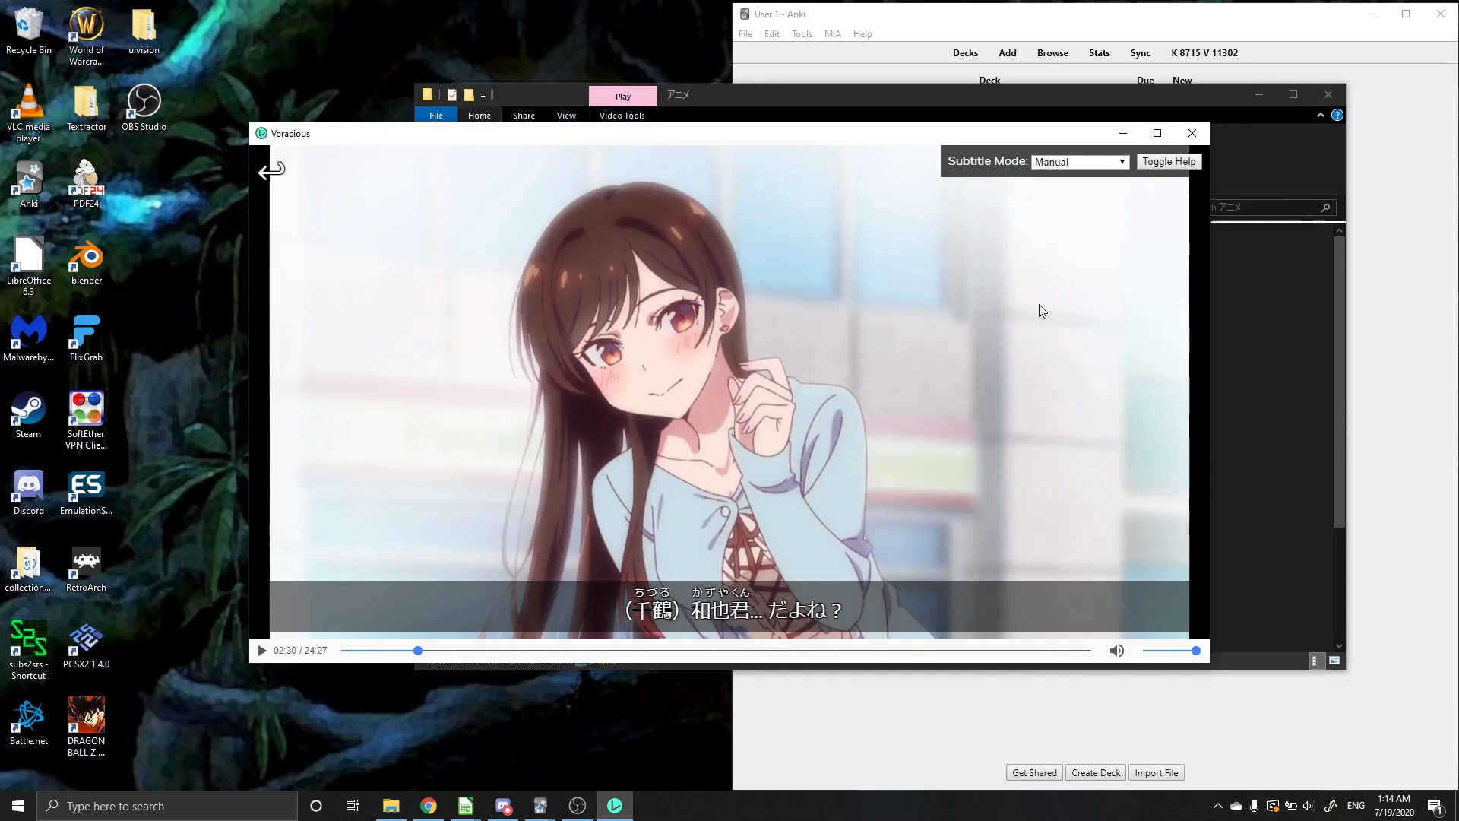
key("Right")
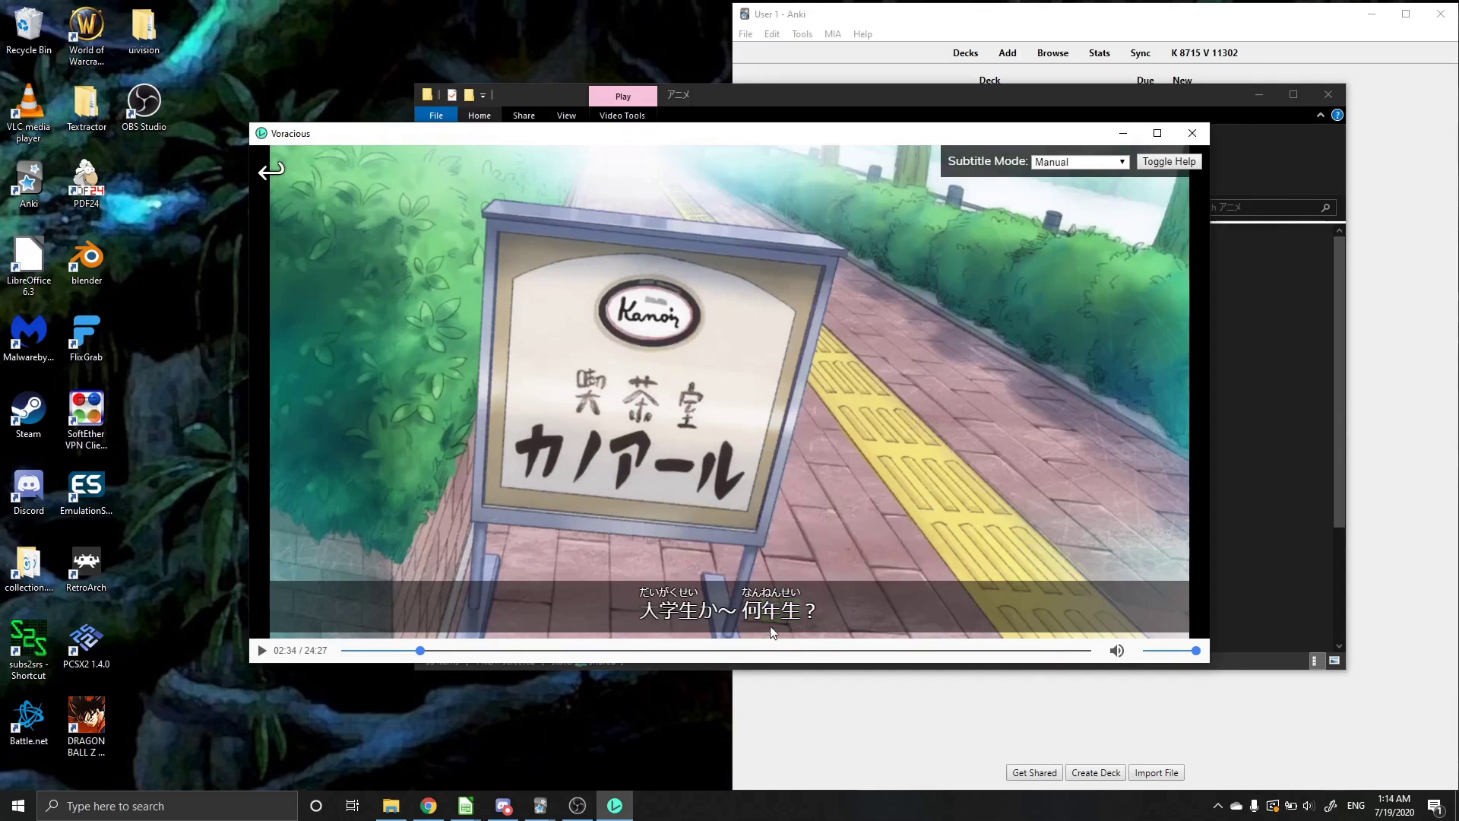
mouse_move(780, 618)
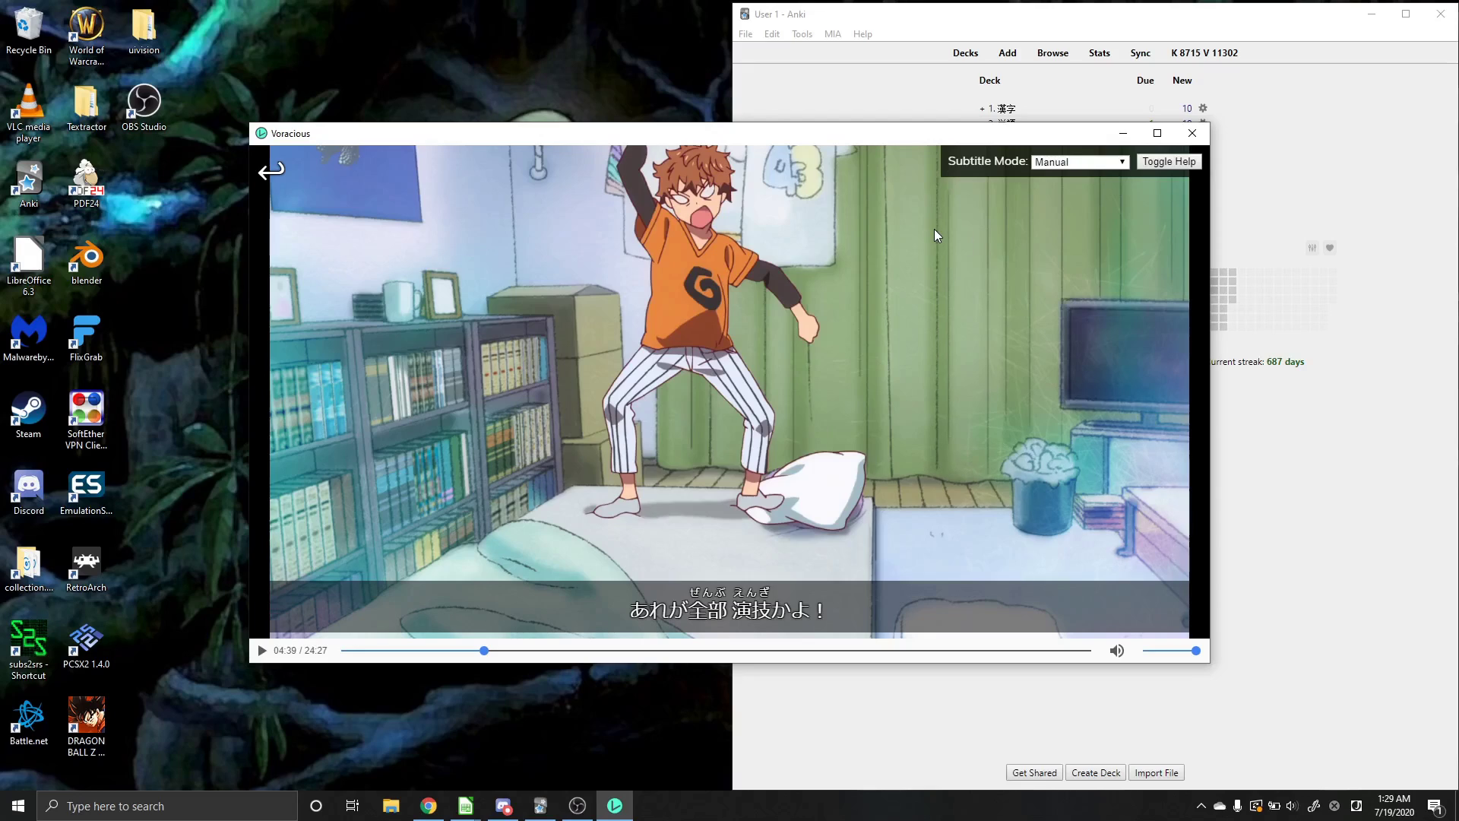
Step: Open the Anki export form from the dictionary entry for 演技 in the subtitle line, and cancel it
mouse_move(735, 613)
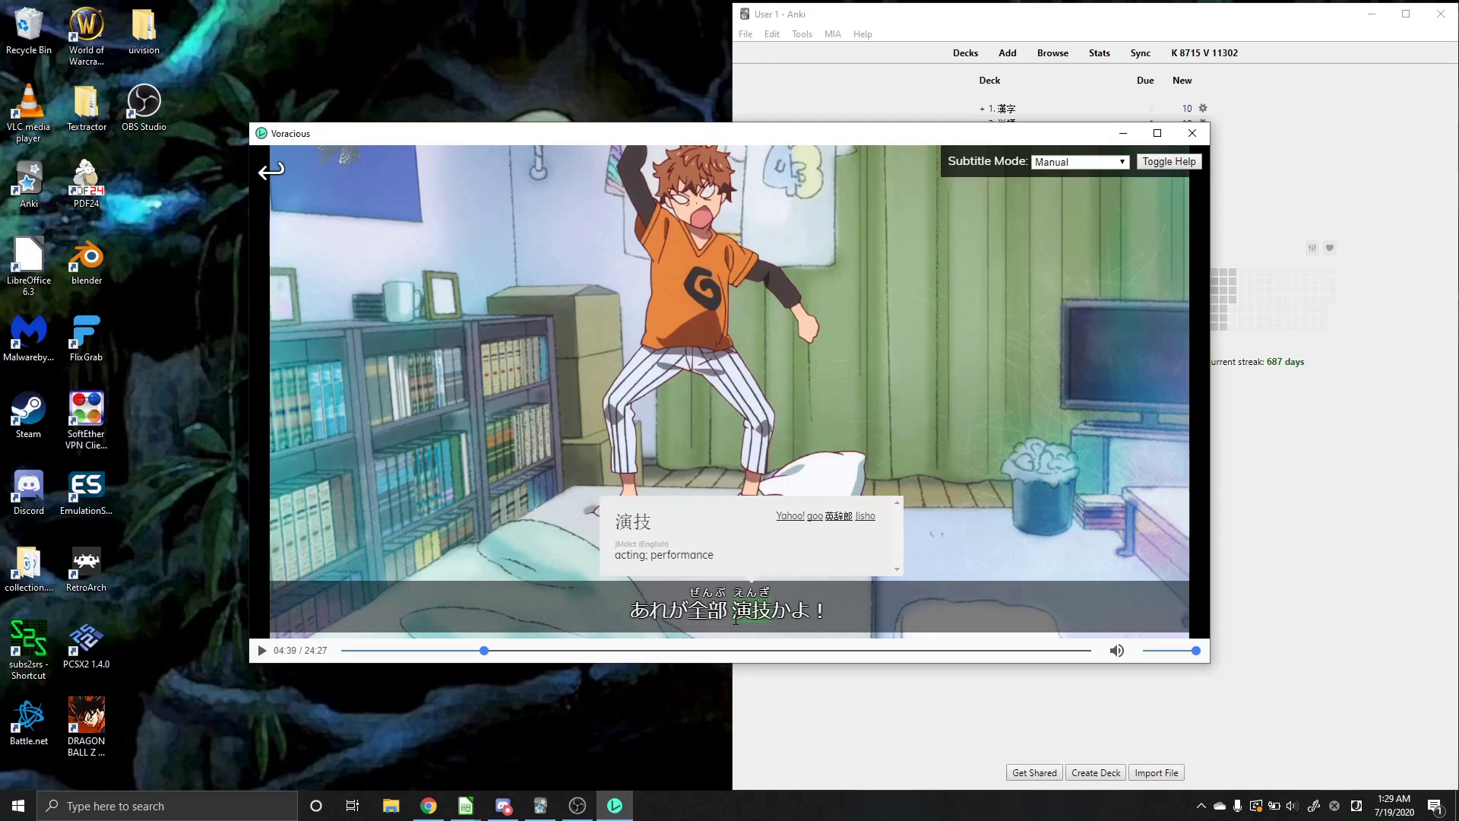
left_click(736, 613)
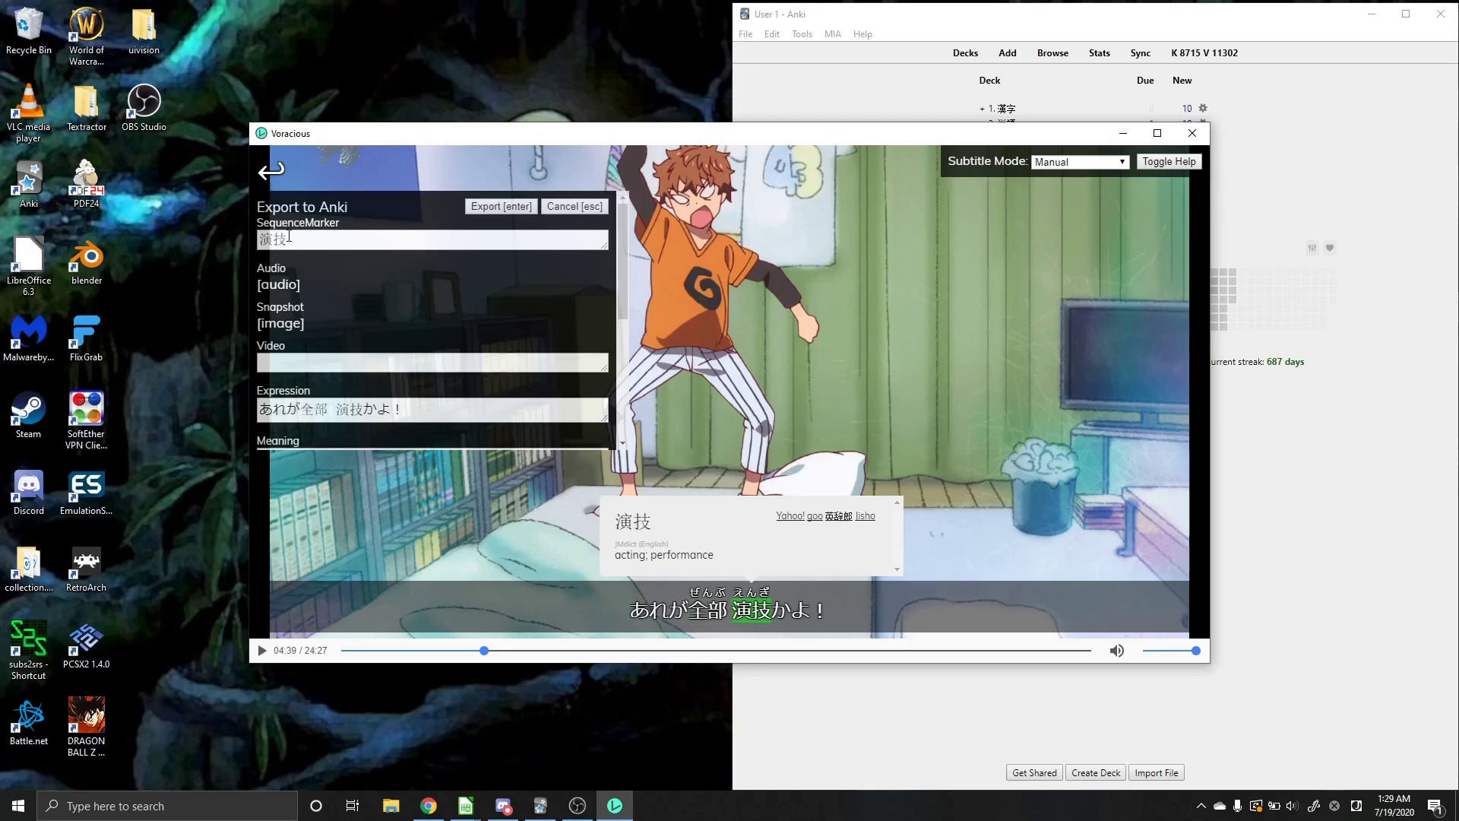
left_click_drag(286, 238, 259, 241)
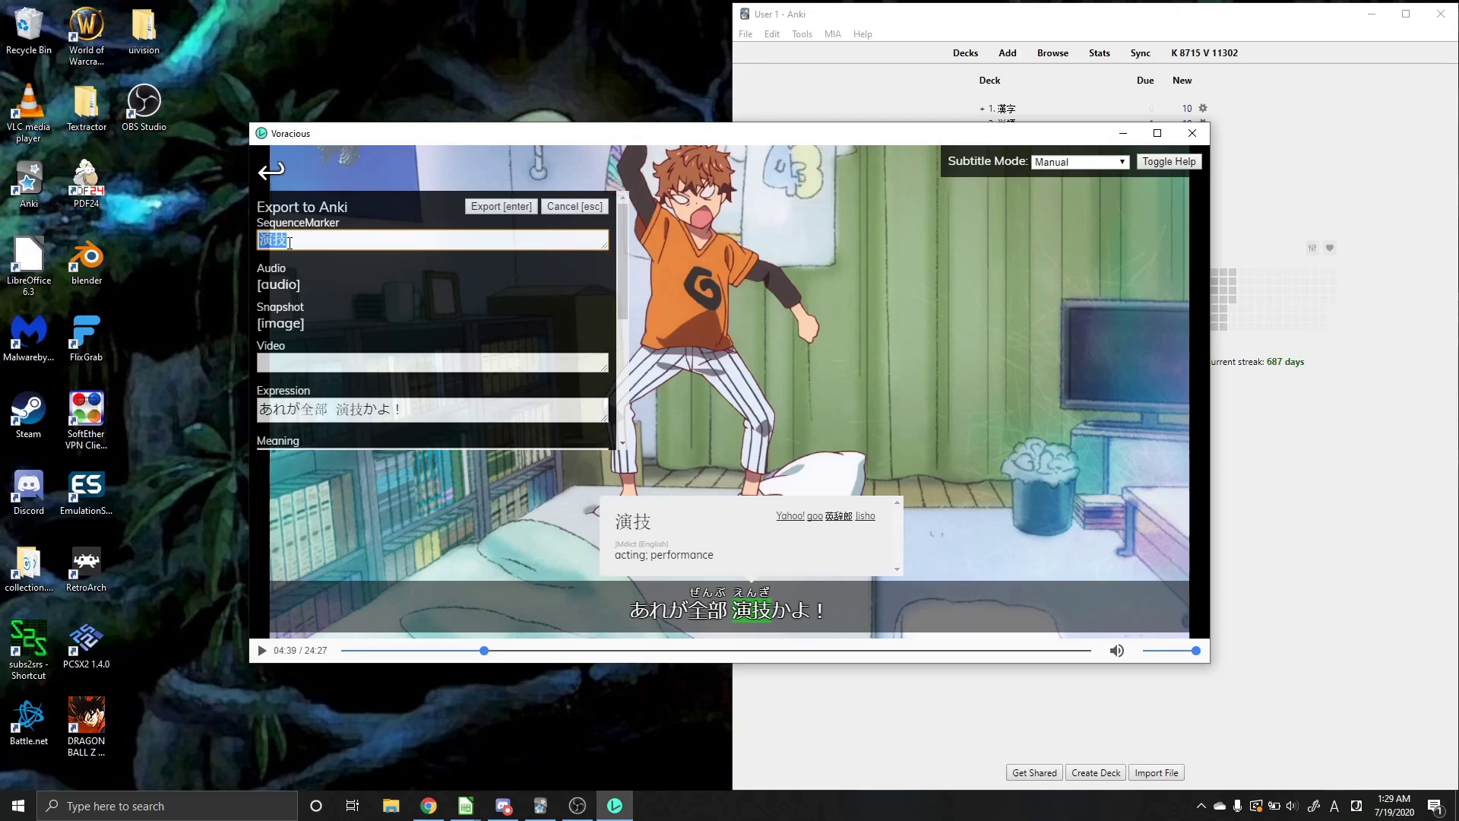
left_click(564, 206)
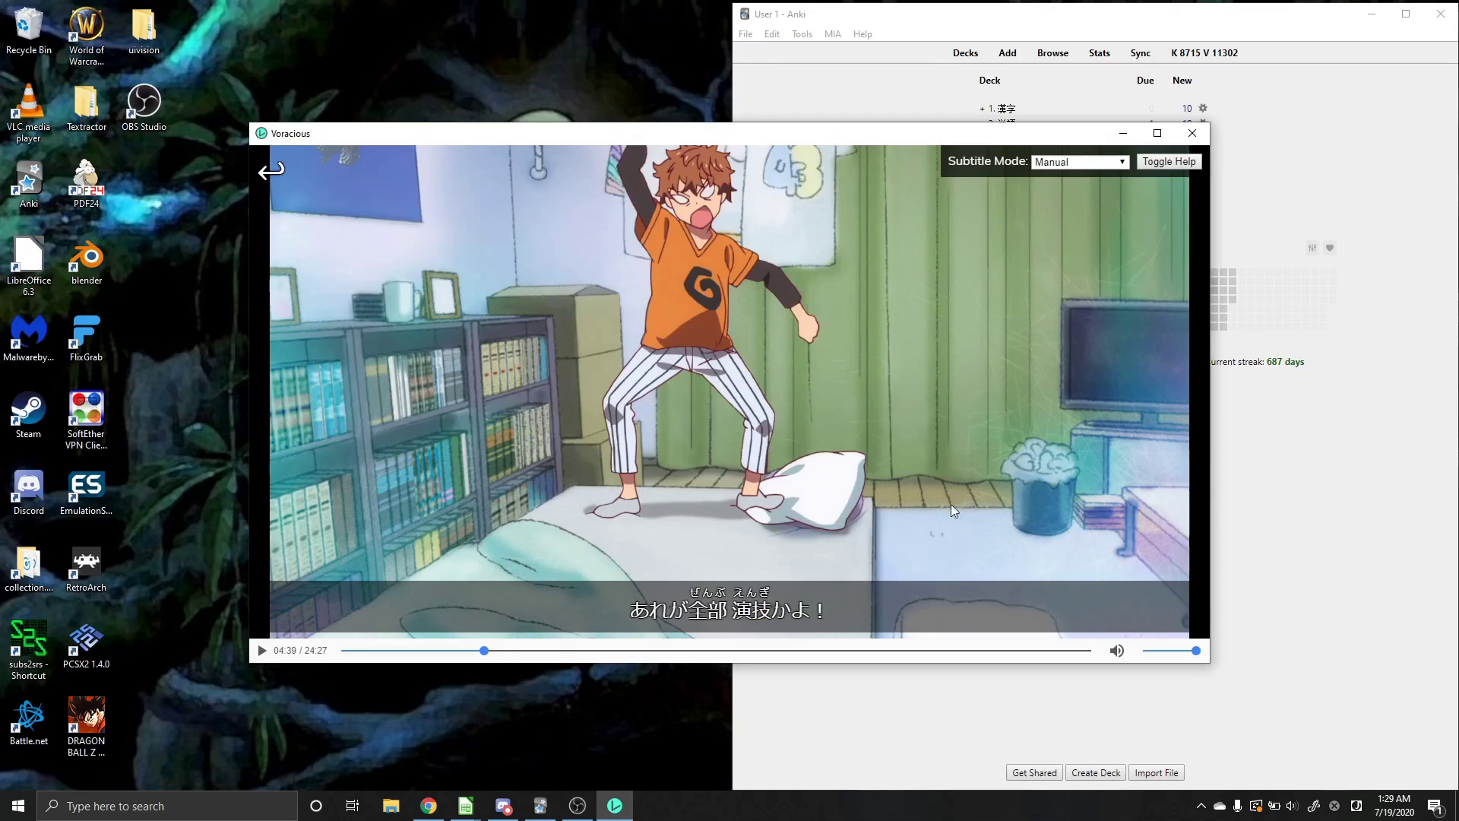
Step: Start an Anki export of the current line and copy 演技 from the Expression field into the SequenceMarker field
key("e")
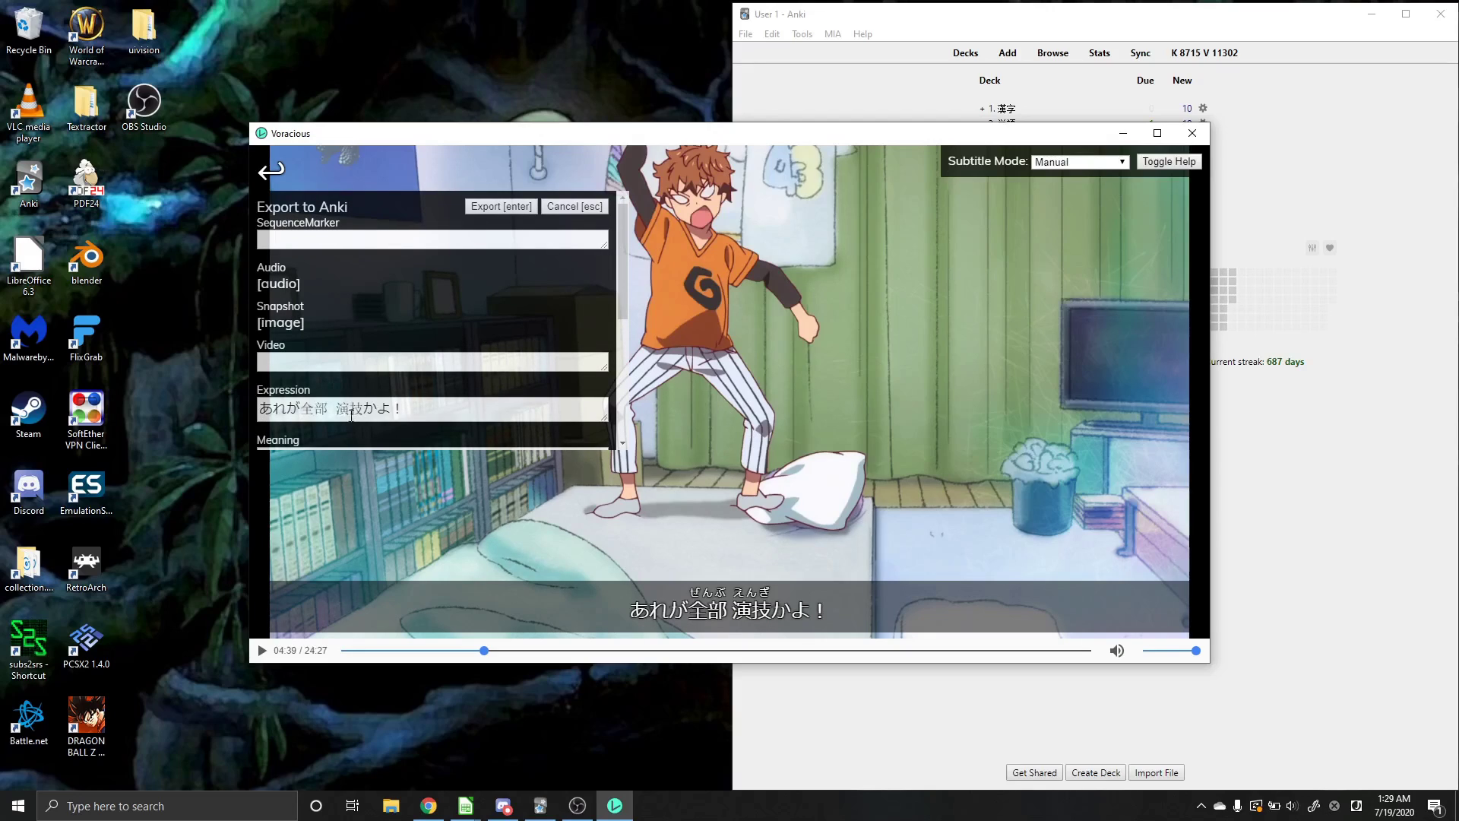
left_click_drag(339, 411, 361, 411)
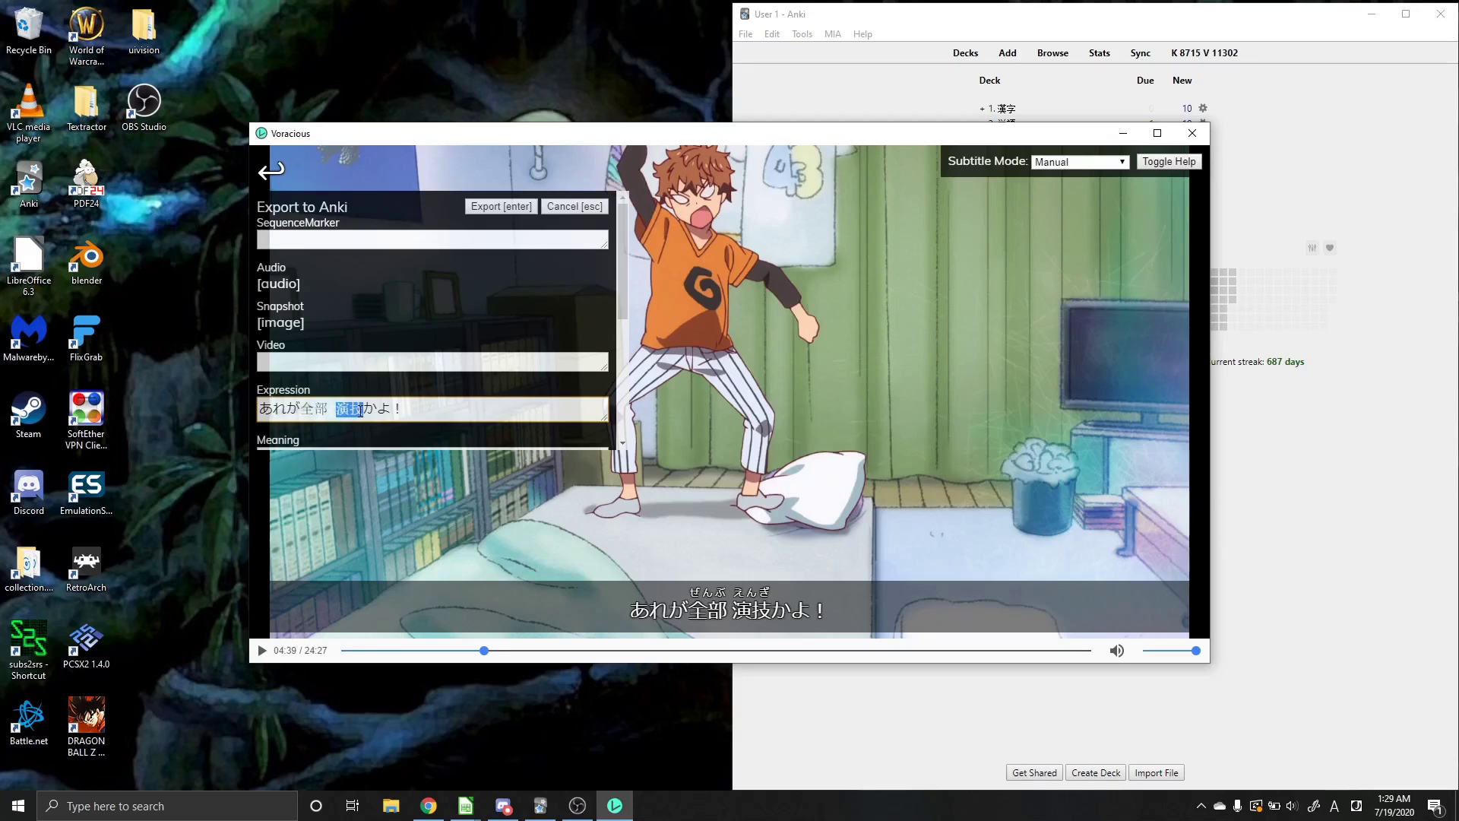
key("ctrl+c")
left_click(322, 236)
key("ctrl+v")
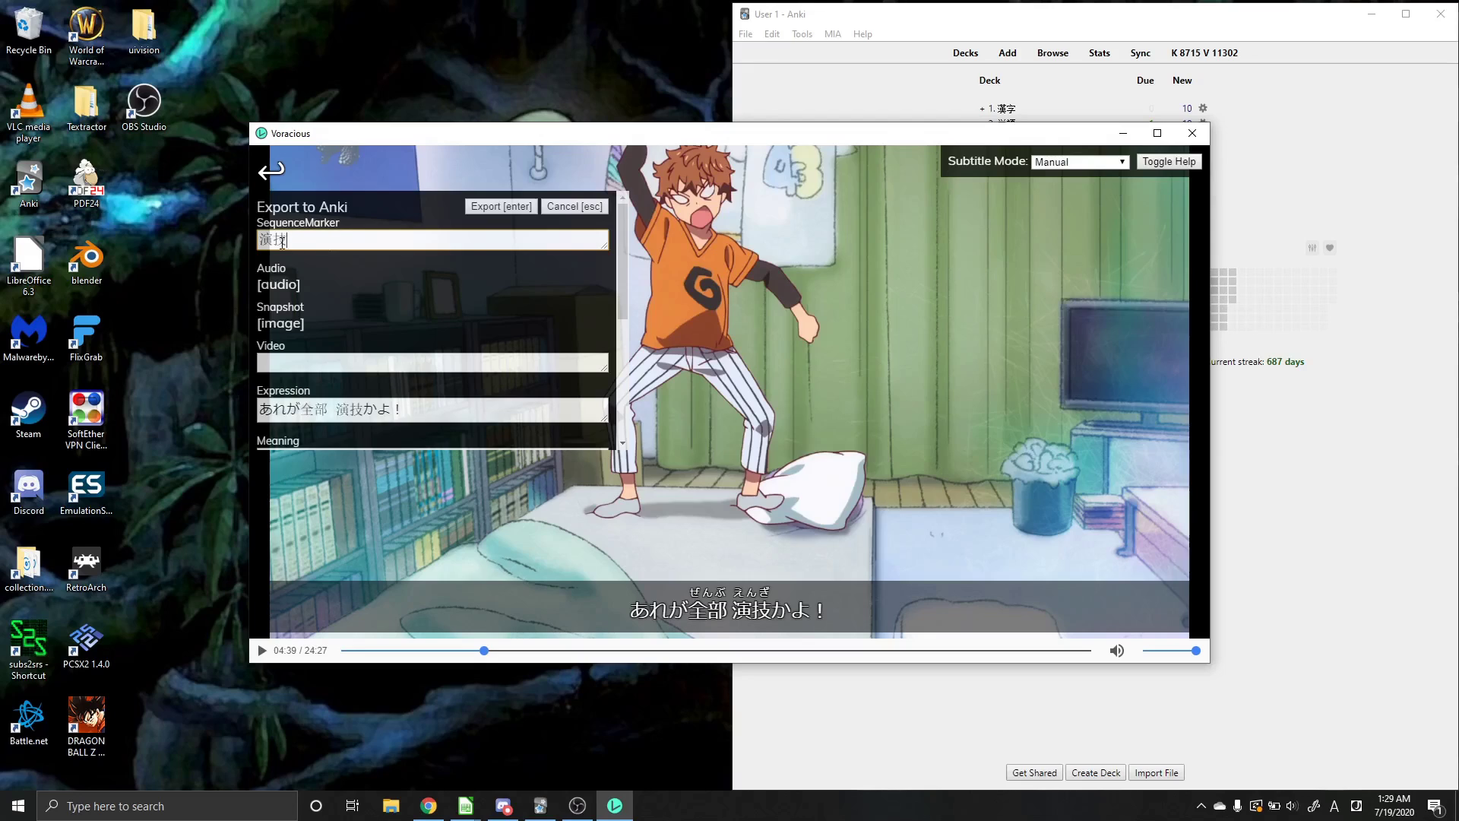
Step: Review the remaining export fields and export the 演技 sentence card to Anki
left_click(315, 319)
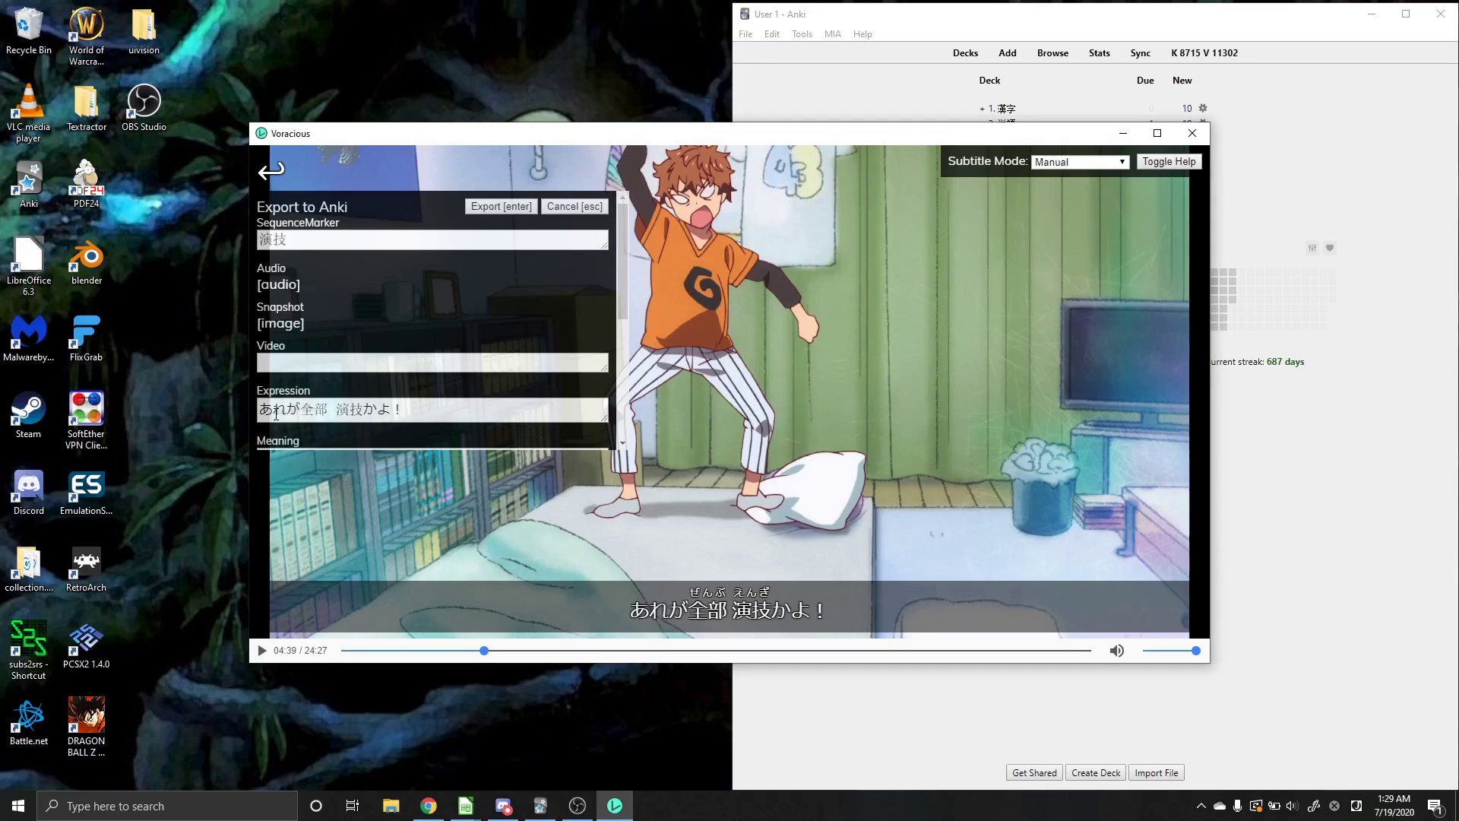
scroll(449, 392, "down", 1)
scroll(454, 394, "down", 1)
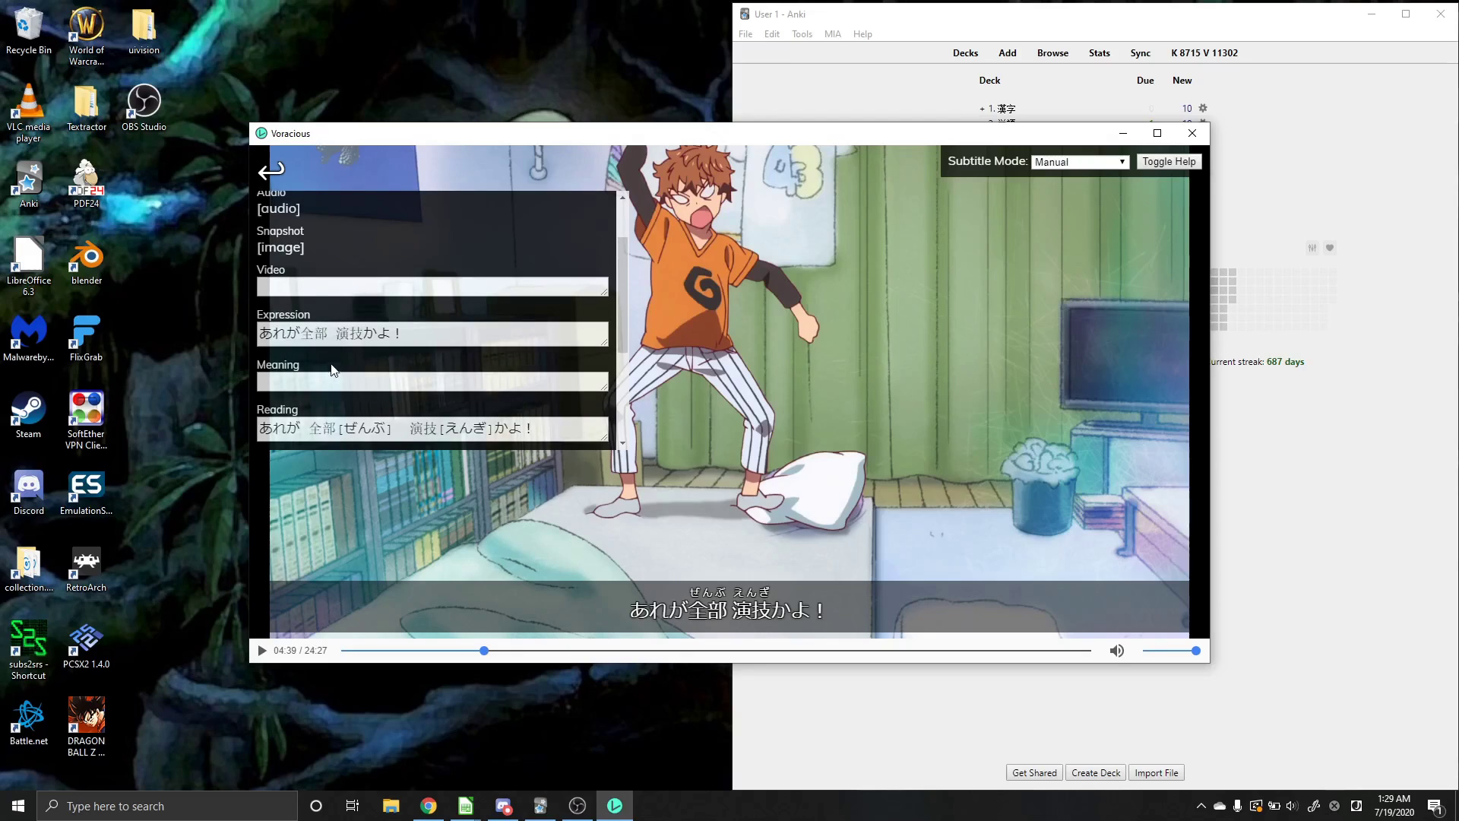
scroll(295, 407, "down", 2)
scroll(456, 349, "up", 3)
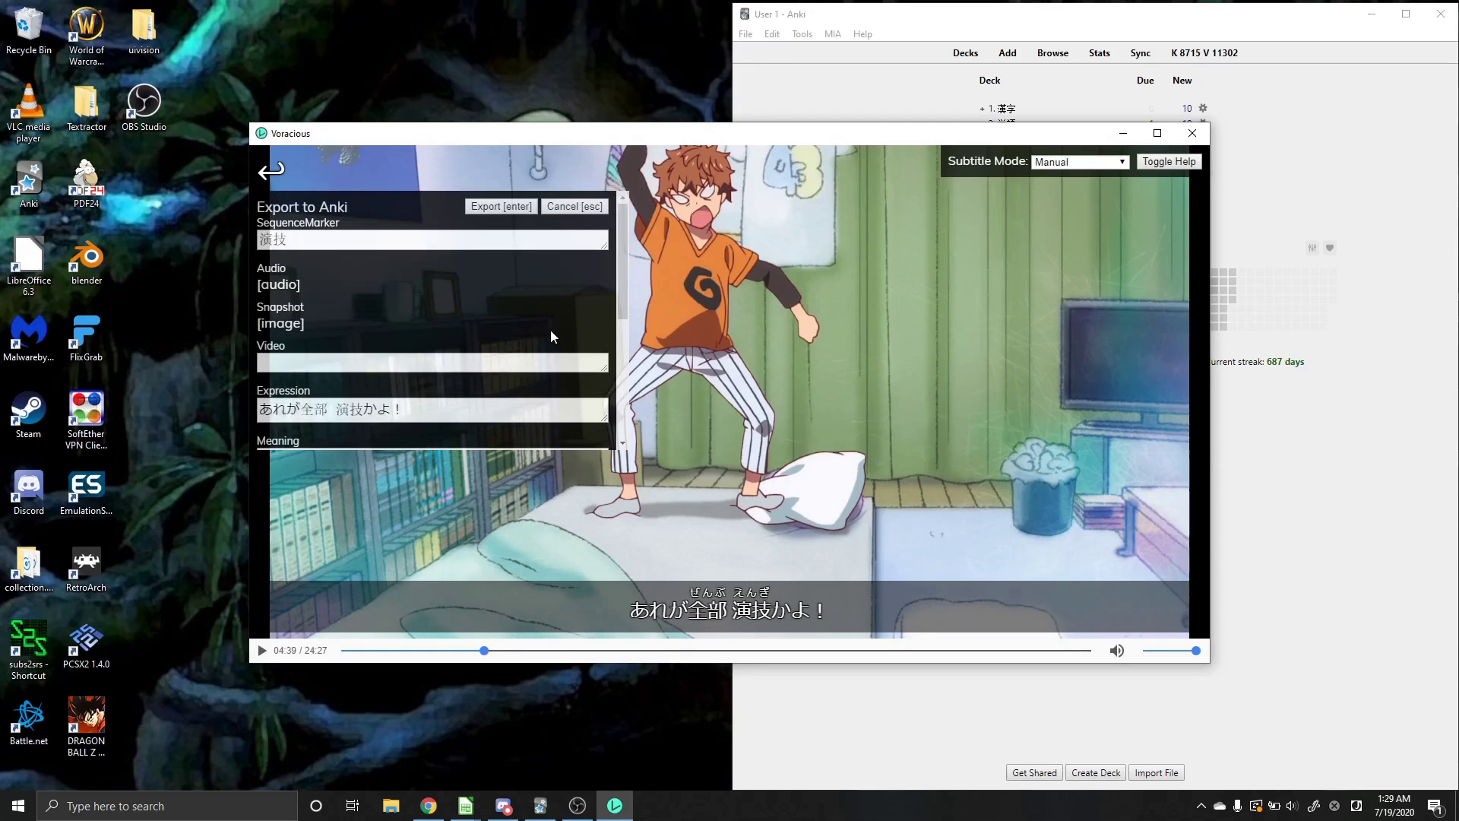
left_click(487, 210)
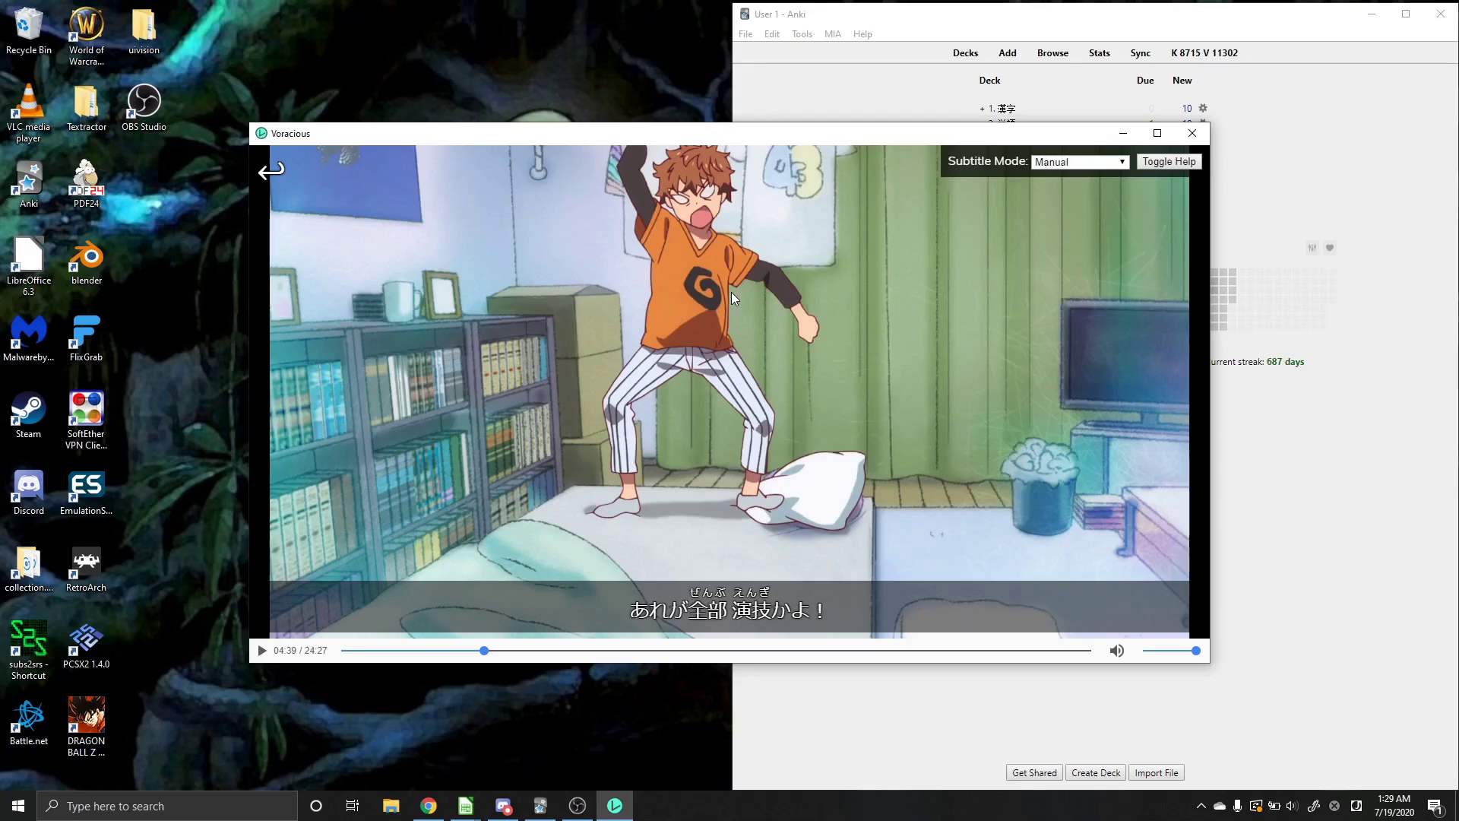
Step: Switch to Anki's card browser and search for voracious
left_click(1054, 54)
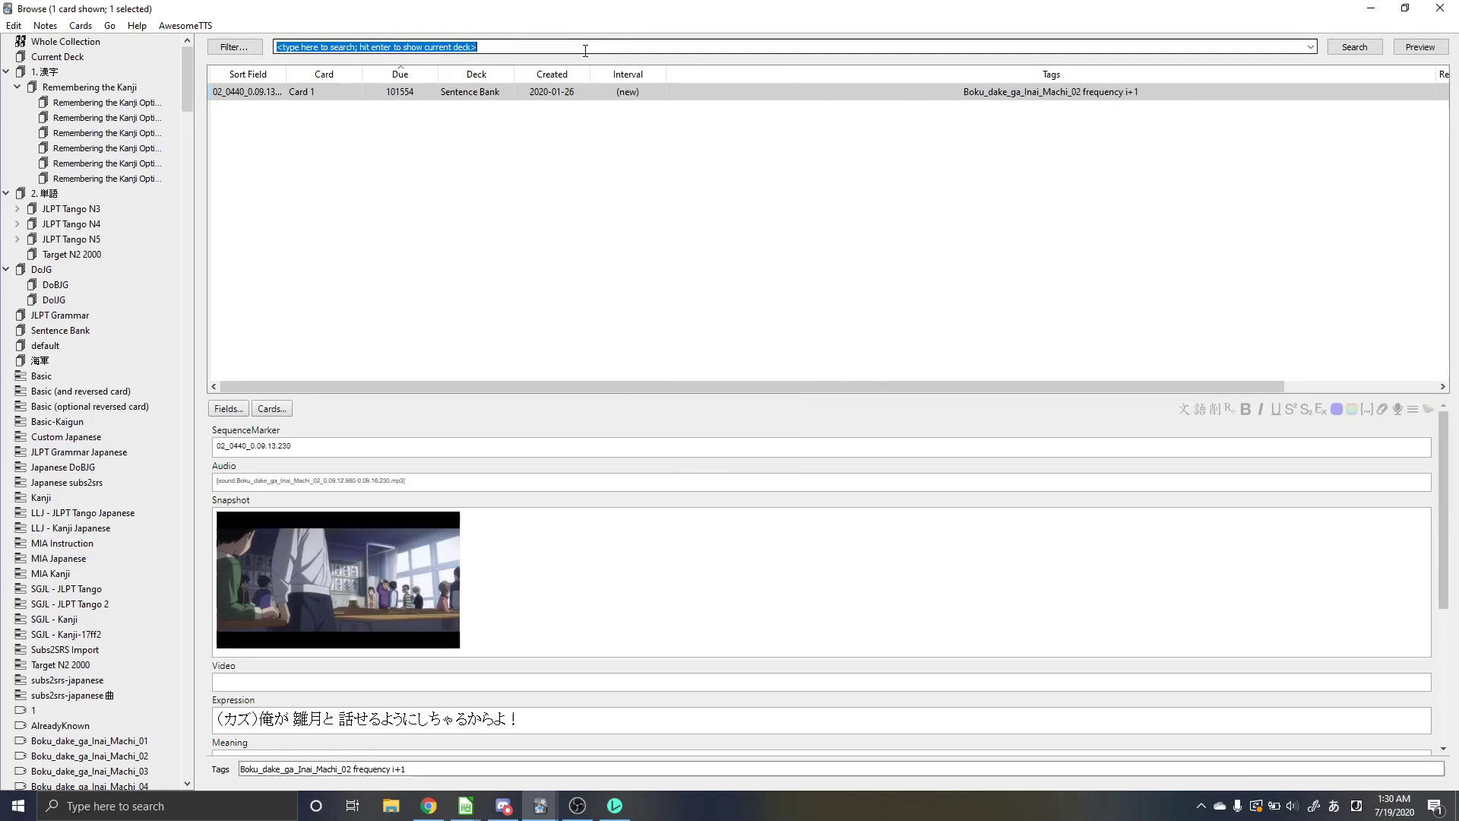
type("vu")
key("BackSpace")
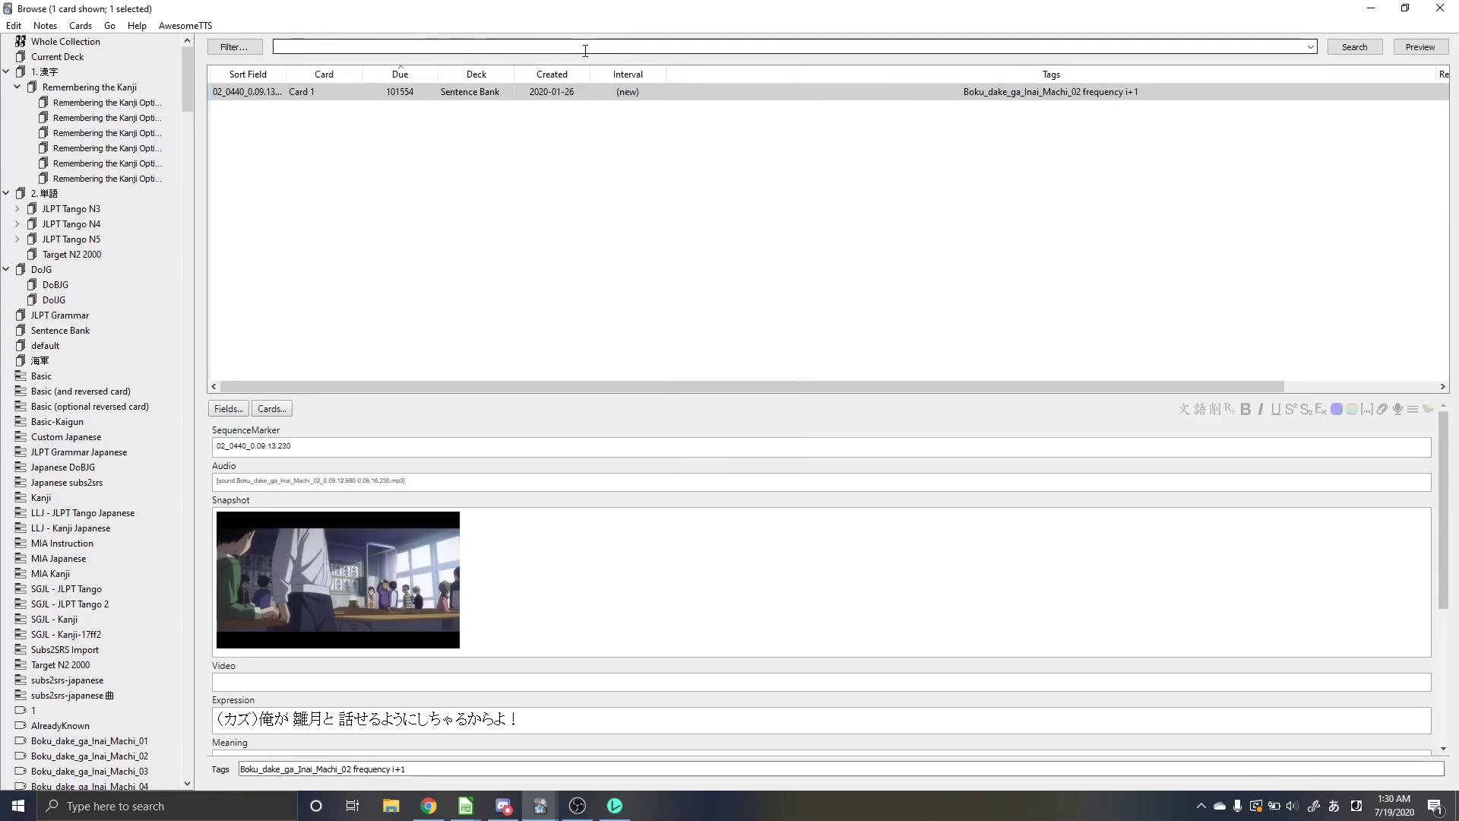
key("alt+shift")
type("vorac")
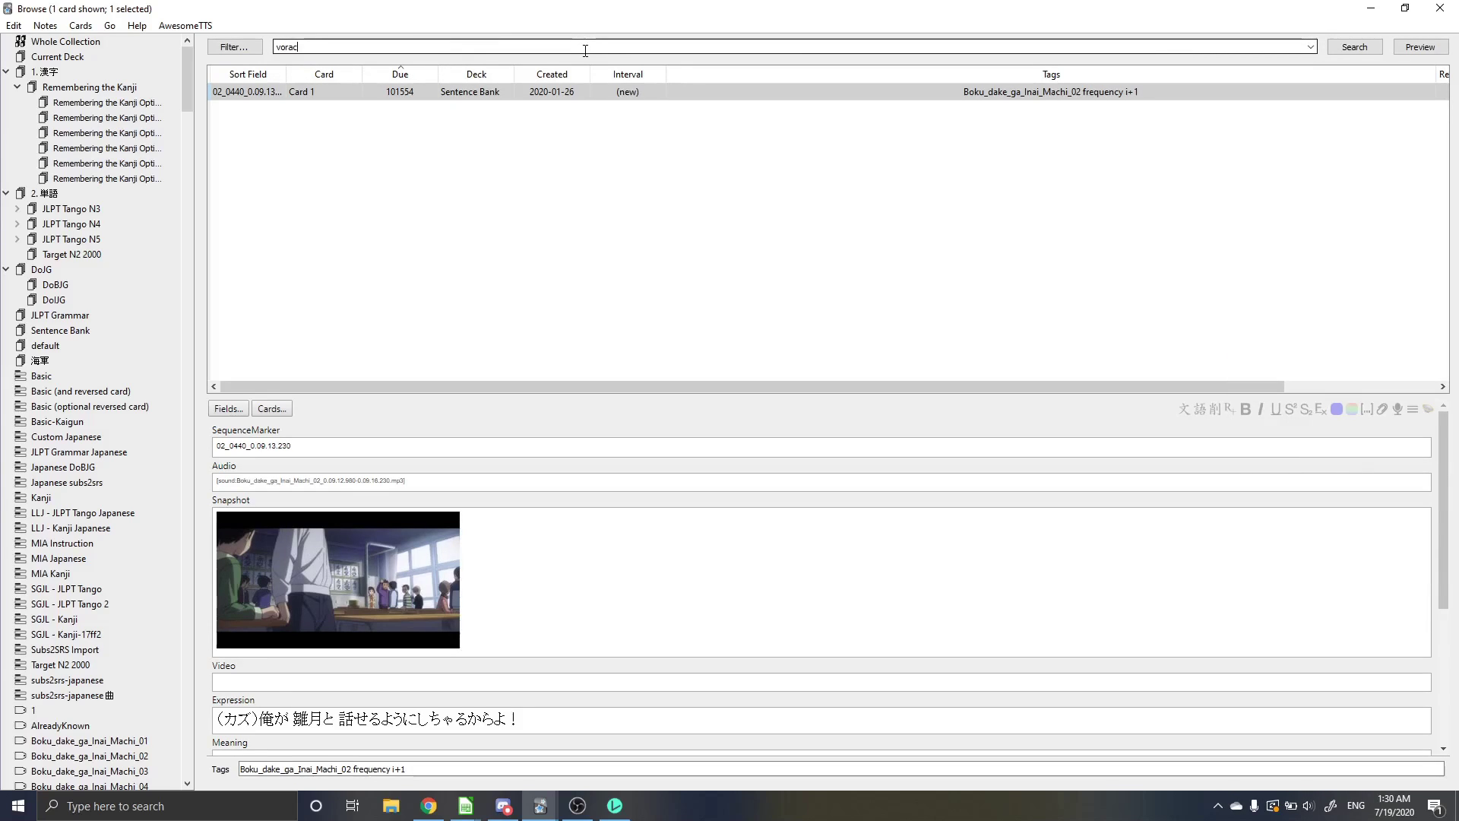
type("ious")
key("Return")
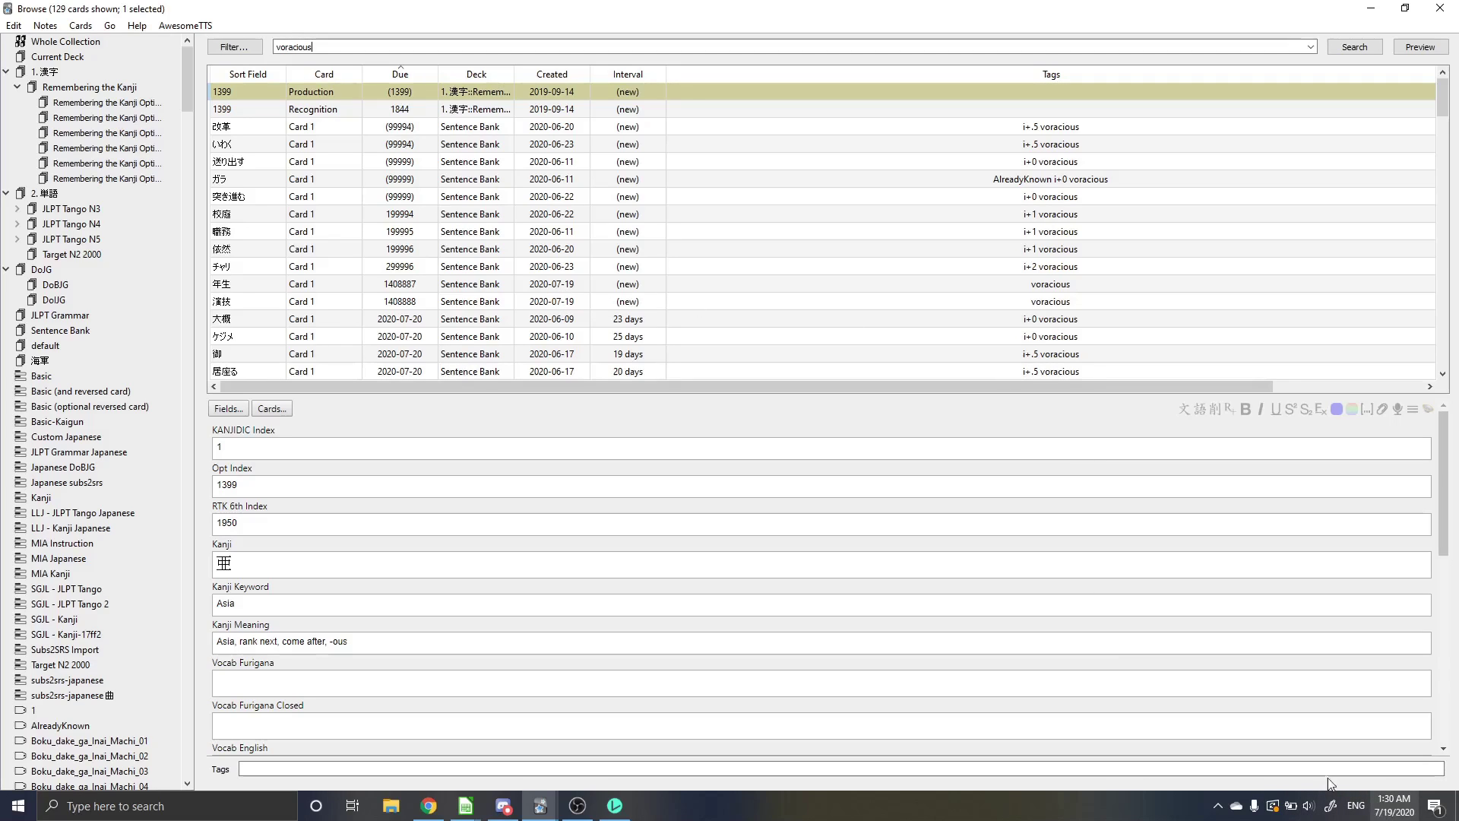
Step: Select the 演技 card, check its fields, and preview it through to the answer side
left_click(558, 306)
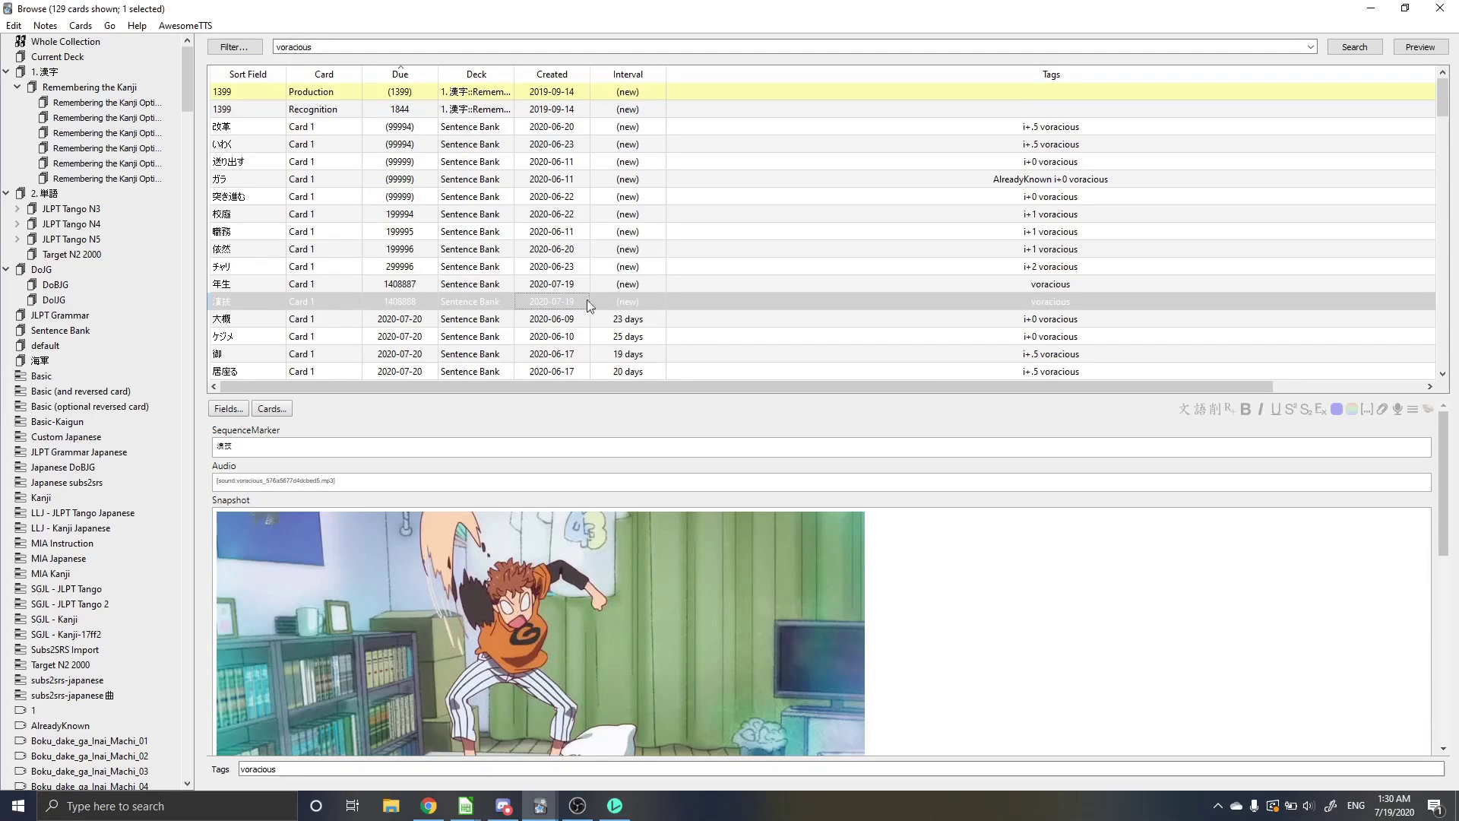
scroll(783, 581, "down", 5)
scroll(782, 582, "up", 4)
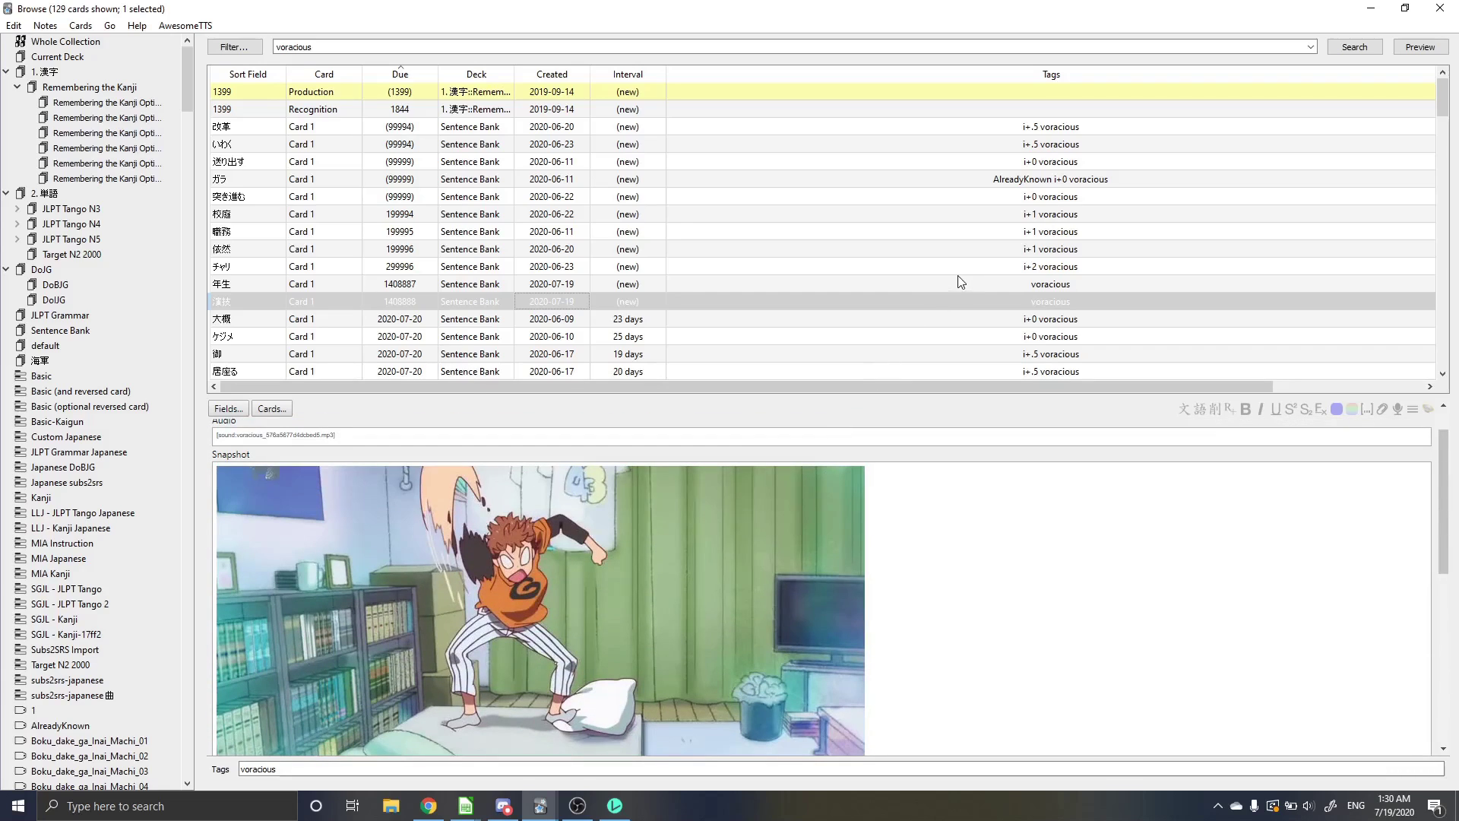
left_click(969, 305)
key("ctrl+shift+p")
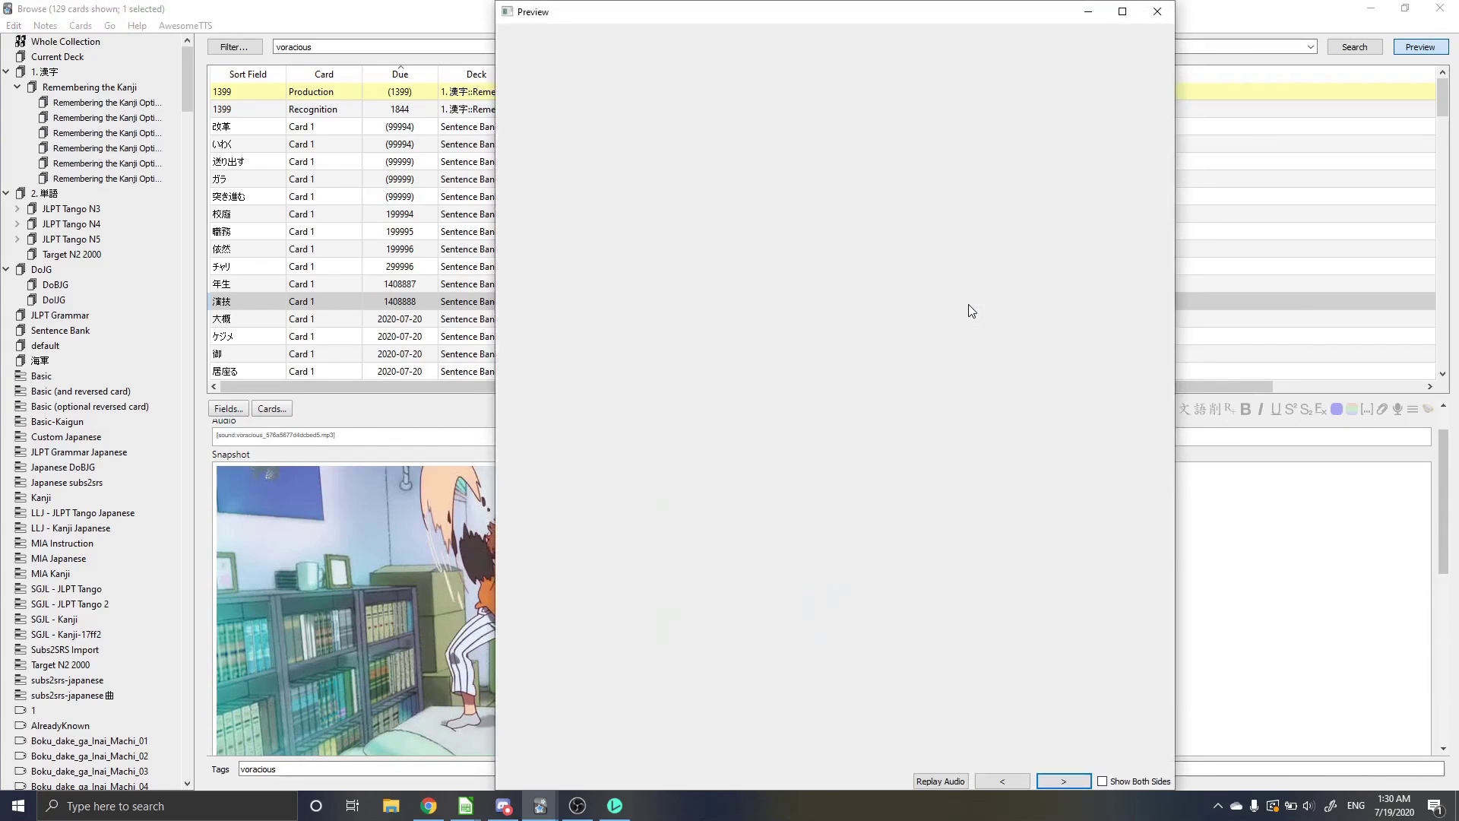
key("Right")
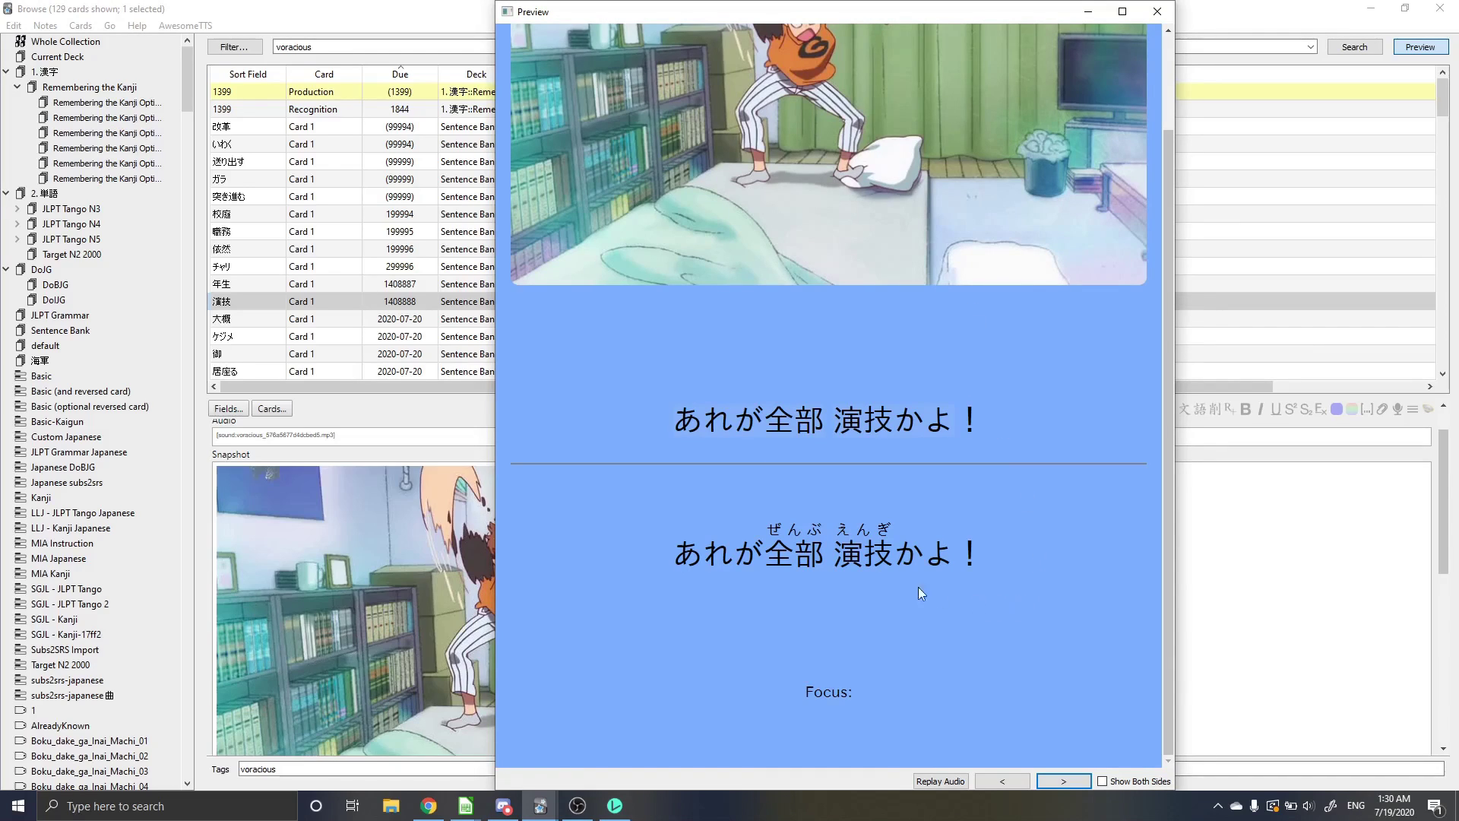
Step: Select 演技 in the card preview and look it up in the dictionary
double_click(863, 530)
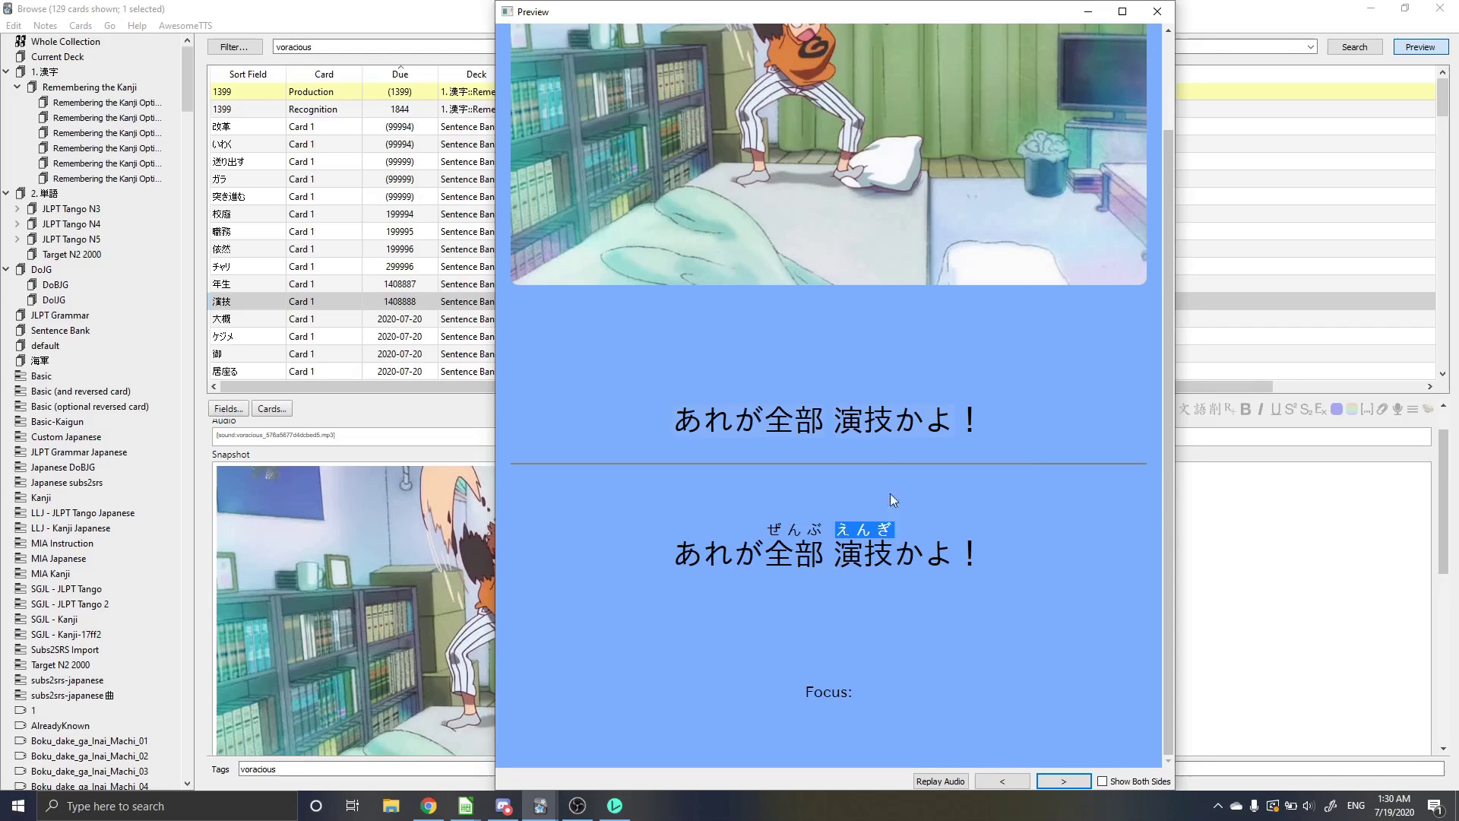
left_click_drag(836, 420, 886, 424)
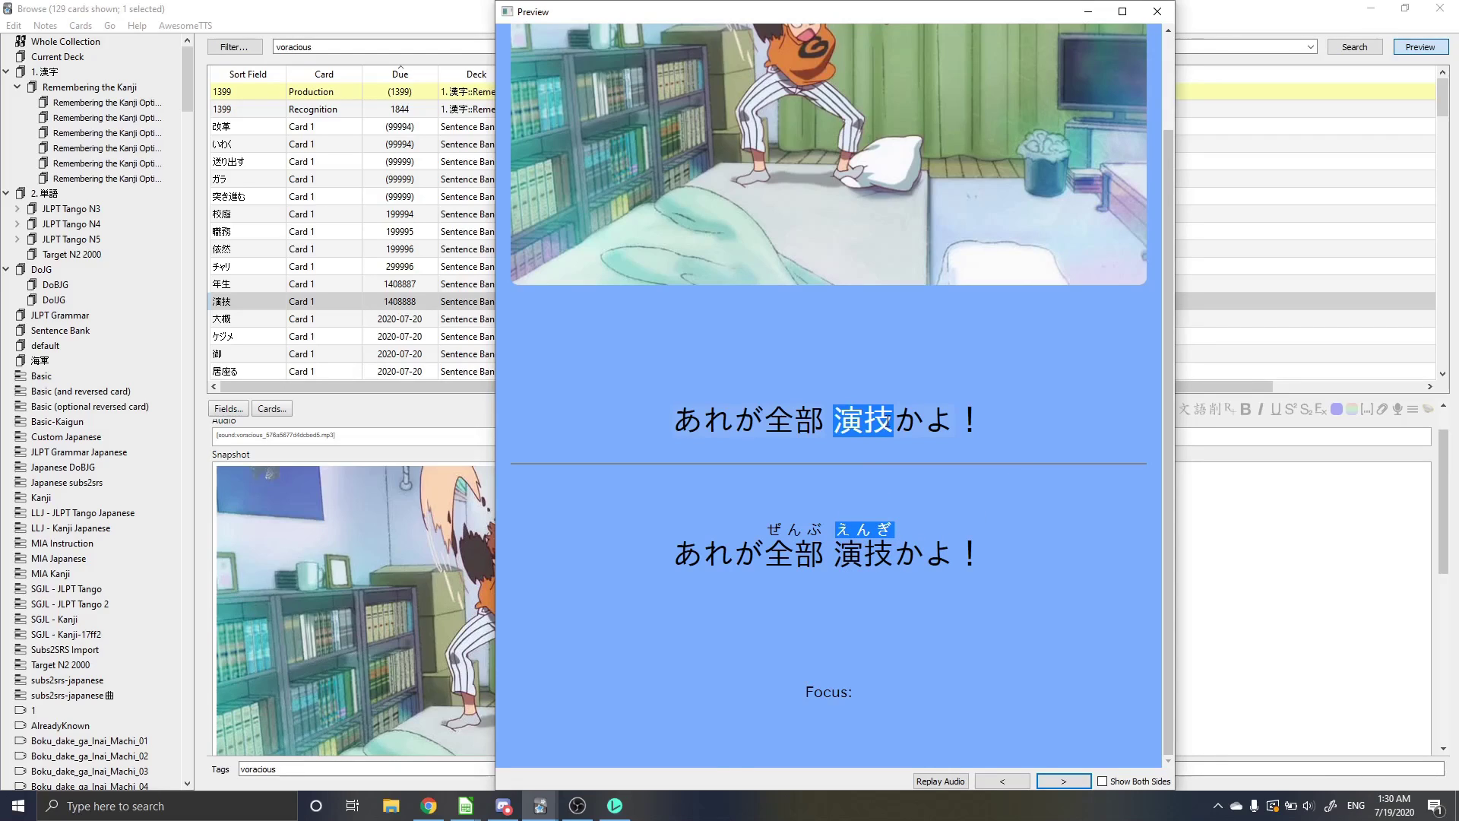
key("ctrl+s")
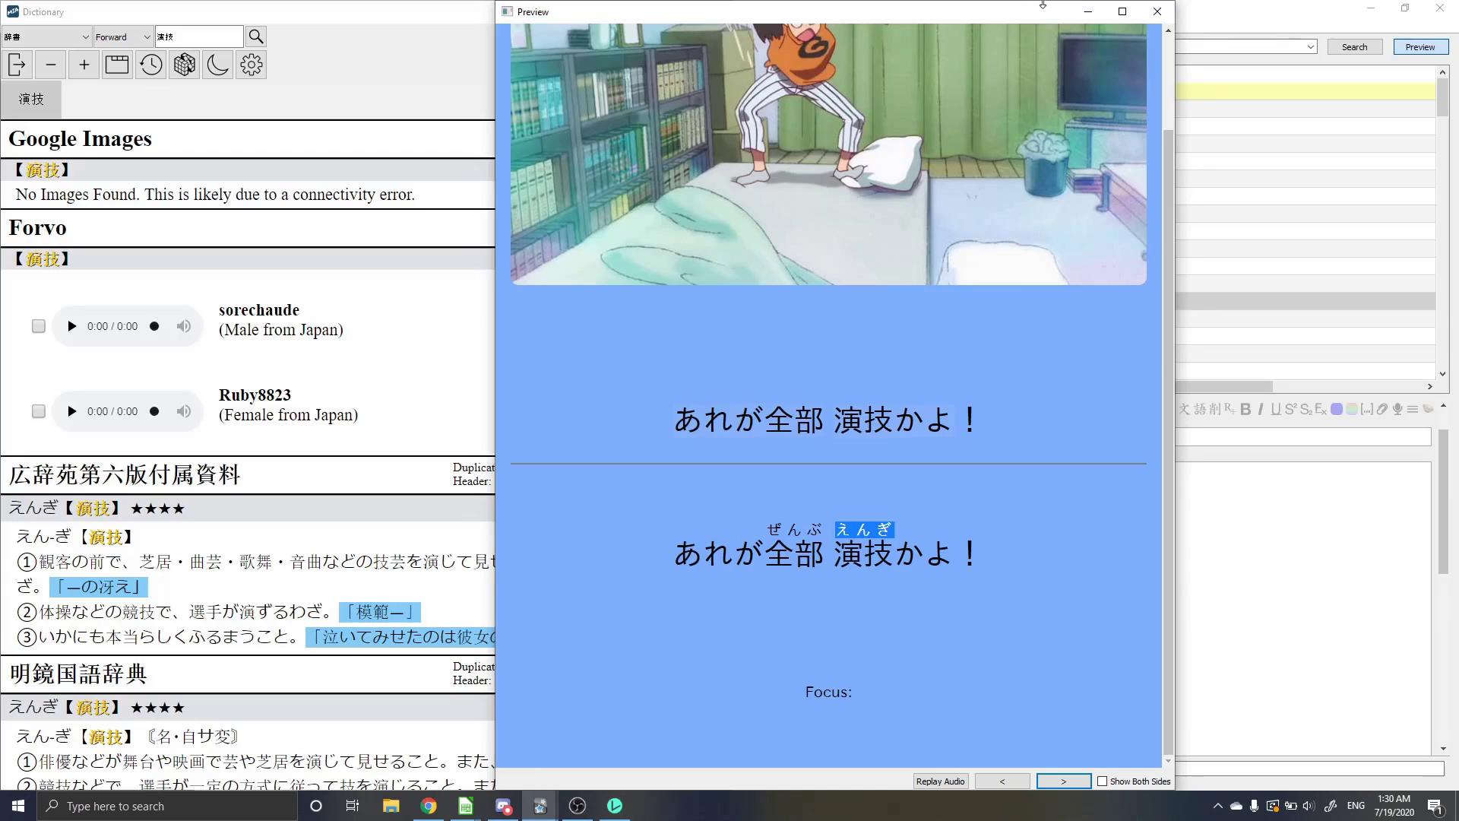
Step: Minimize the card preview and check the 演技 card's Snapshot, Expression and Reading fields against the line in Voracious
left_click(1088, 11)
left_click(1070, 454)
scroll(1070, 454, "down", 5)
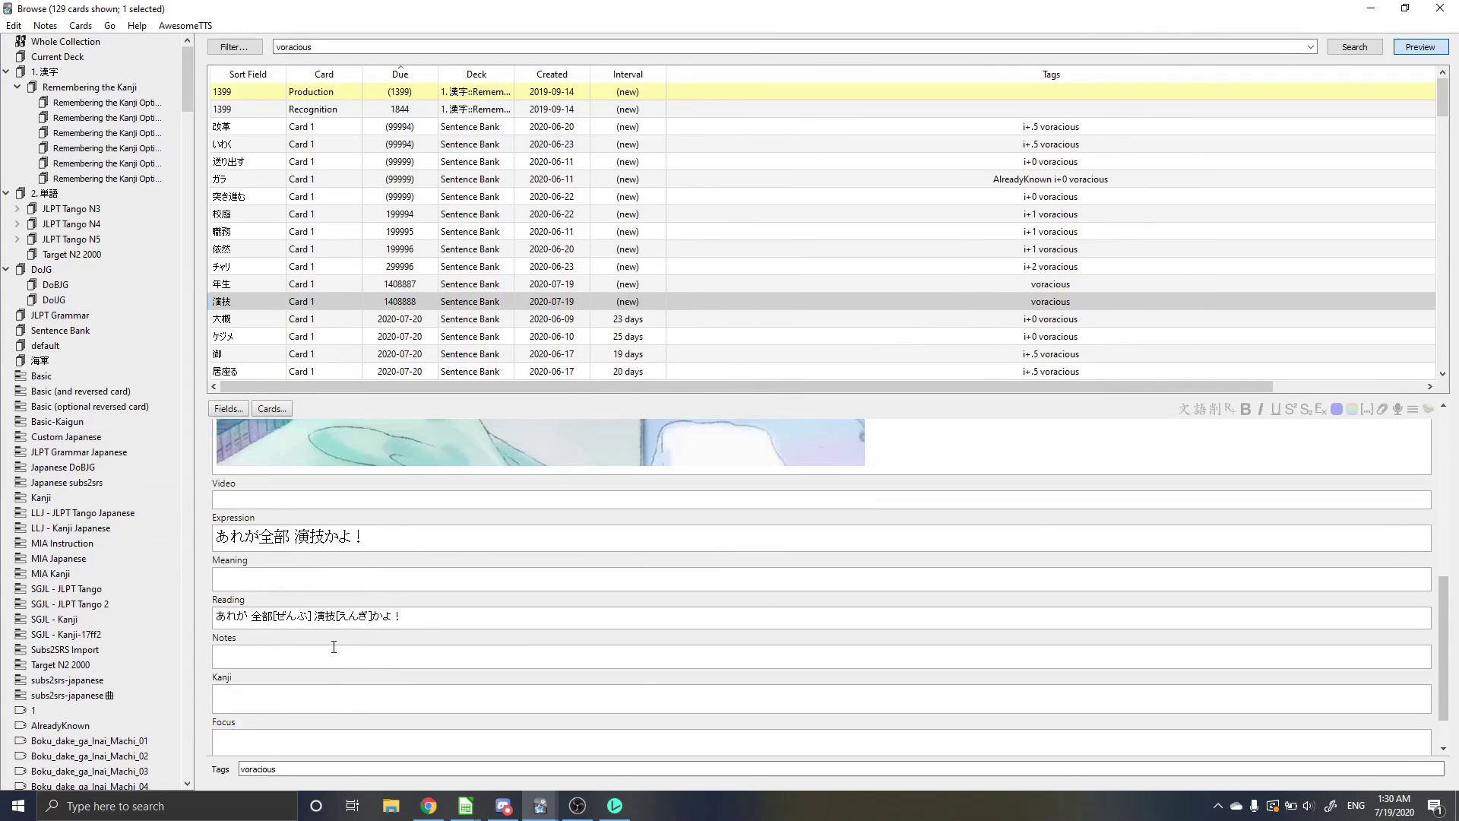
scroll(333, 646, "up", 3)
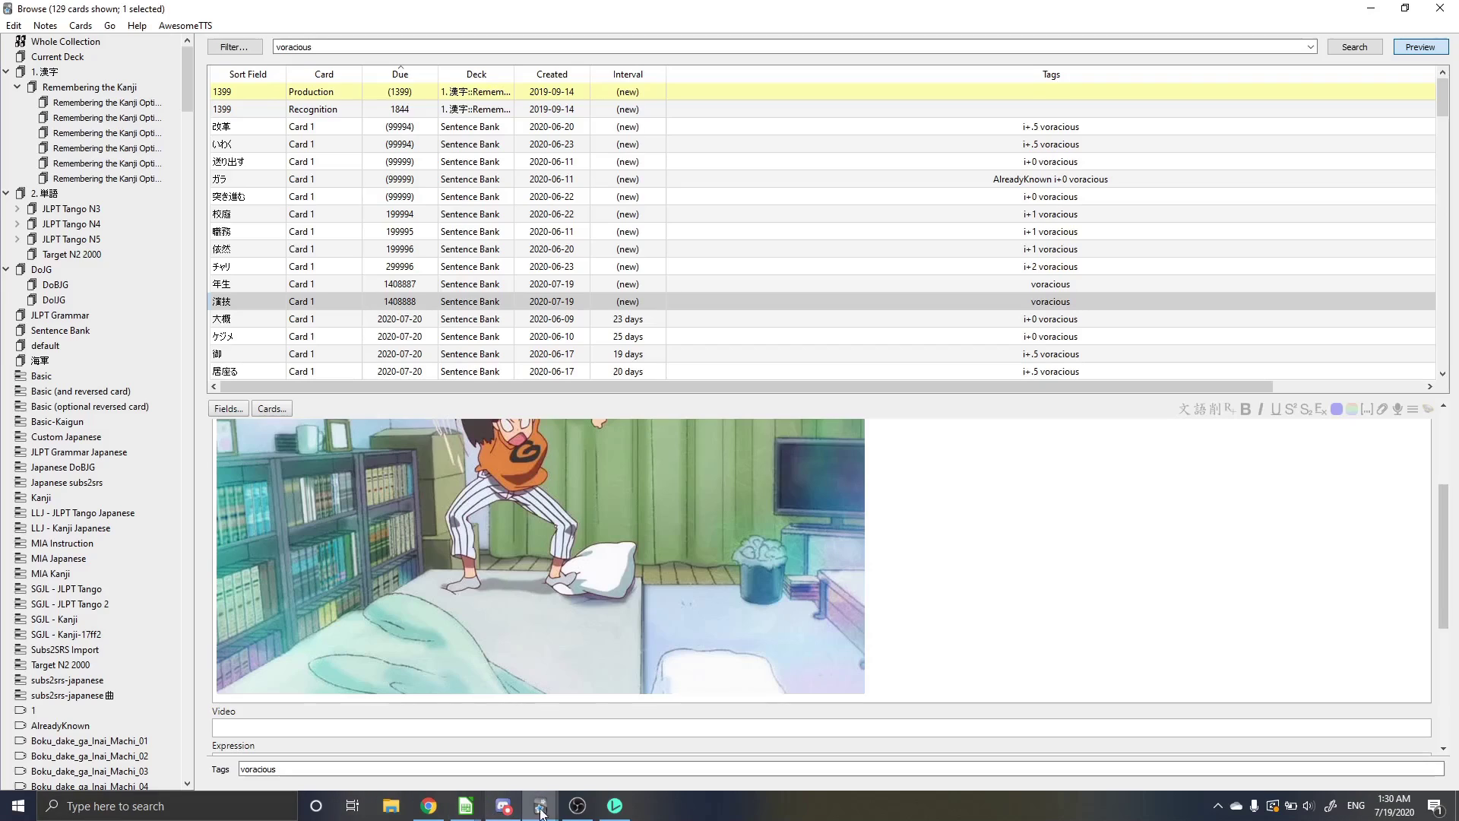
left_click(615, 813)
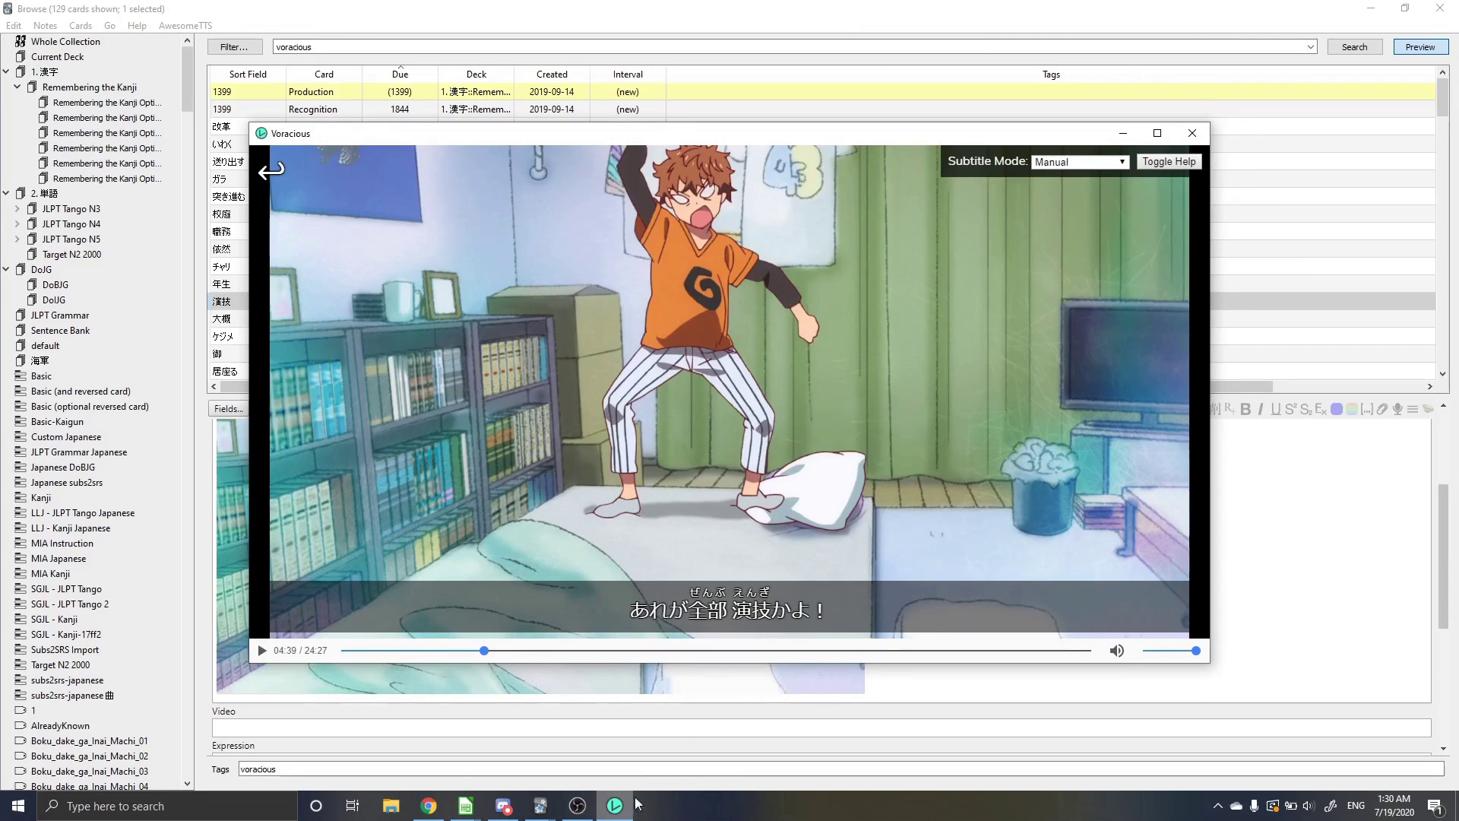
left_click(706, 752)
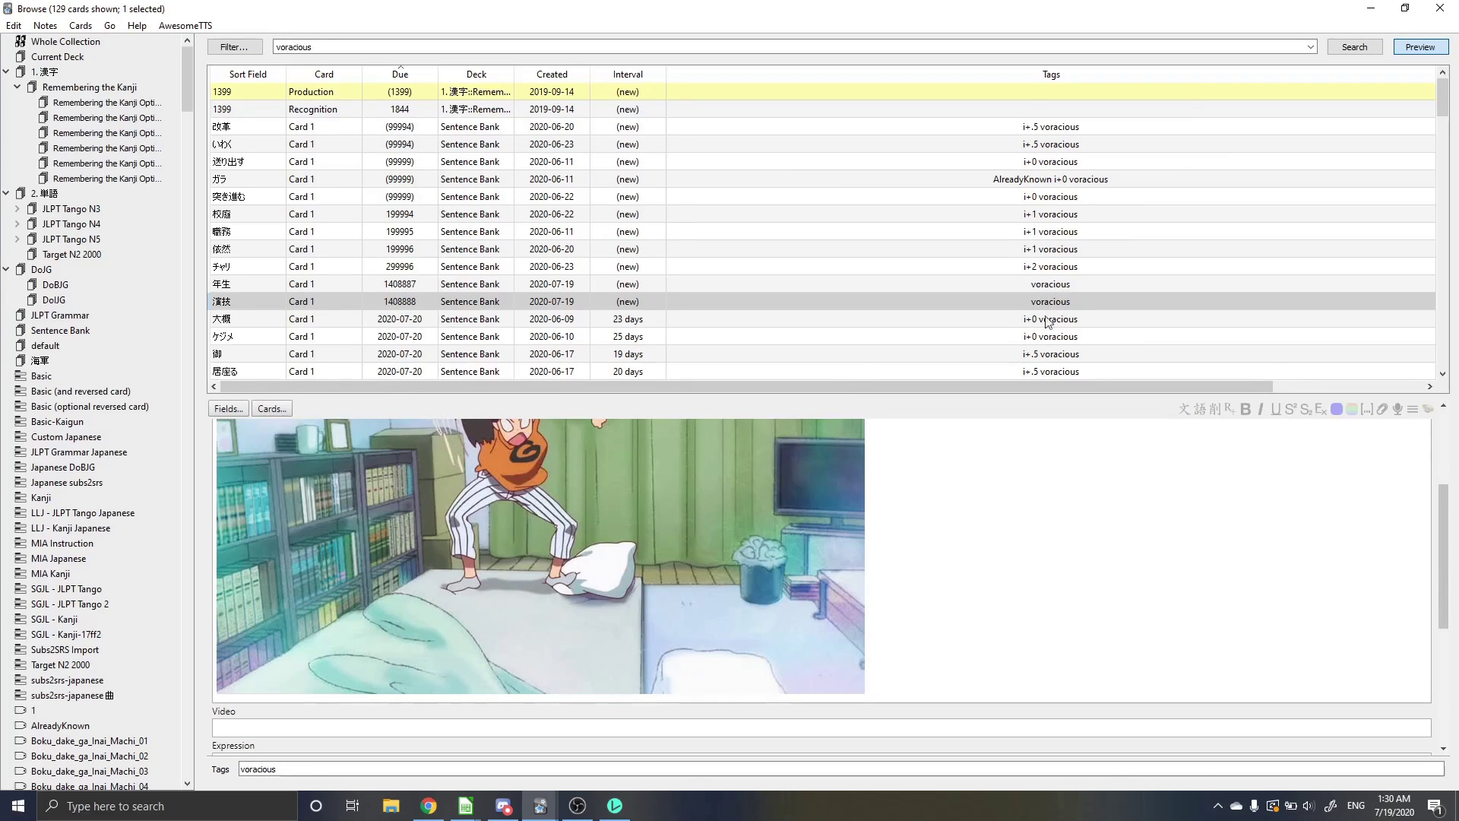
Step: Look up 演技 in the dictionary from the card's Expression field in Anki's card browser
scroll(870, 567, "down", 3)
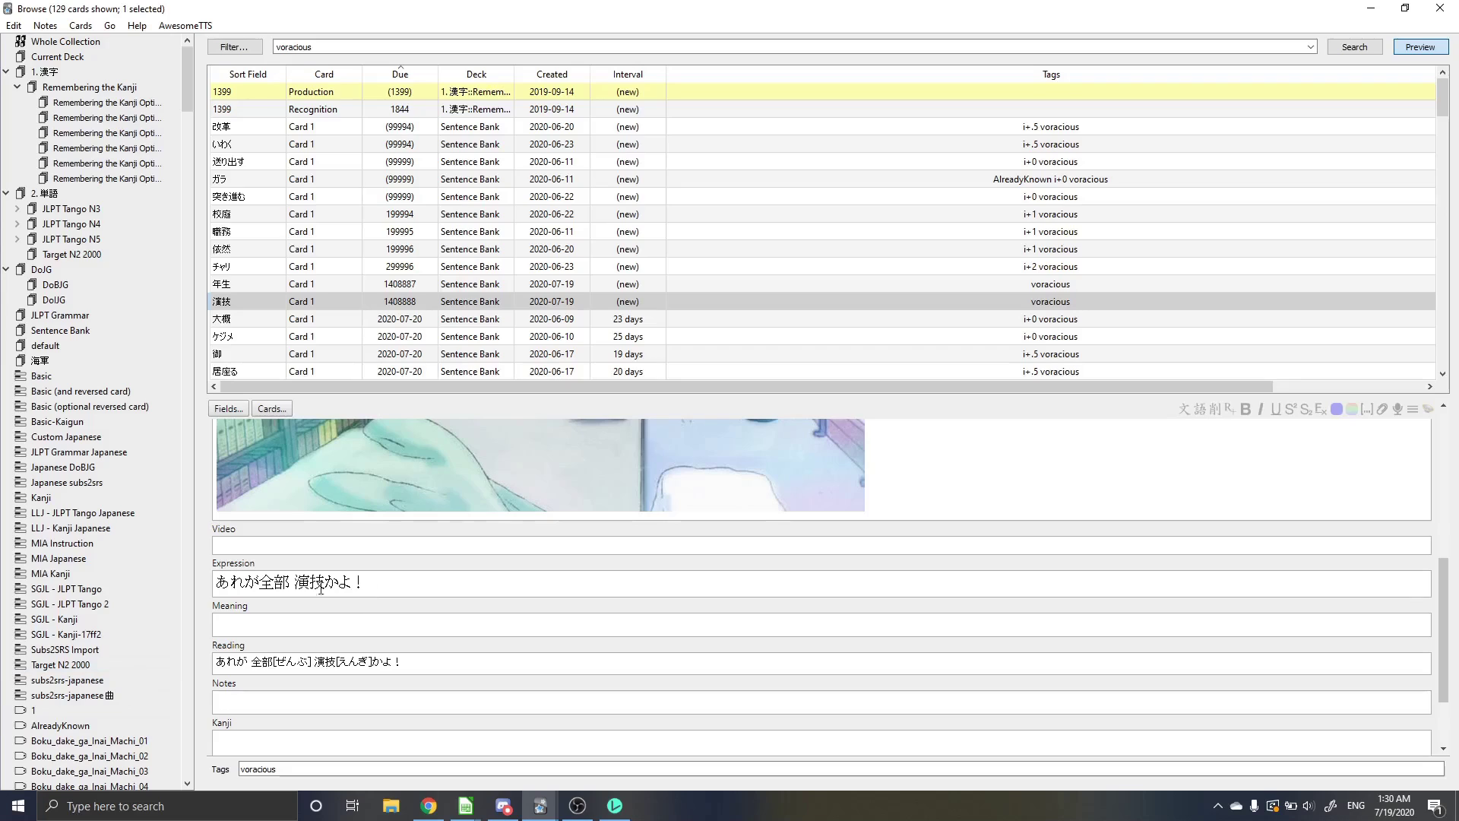
mouse_move(295, 585)
left_mouse_down()
mouse_move(367, 585)
mouse_move(322, 585)
left_mouse_up()
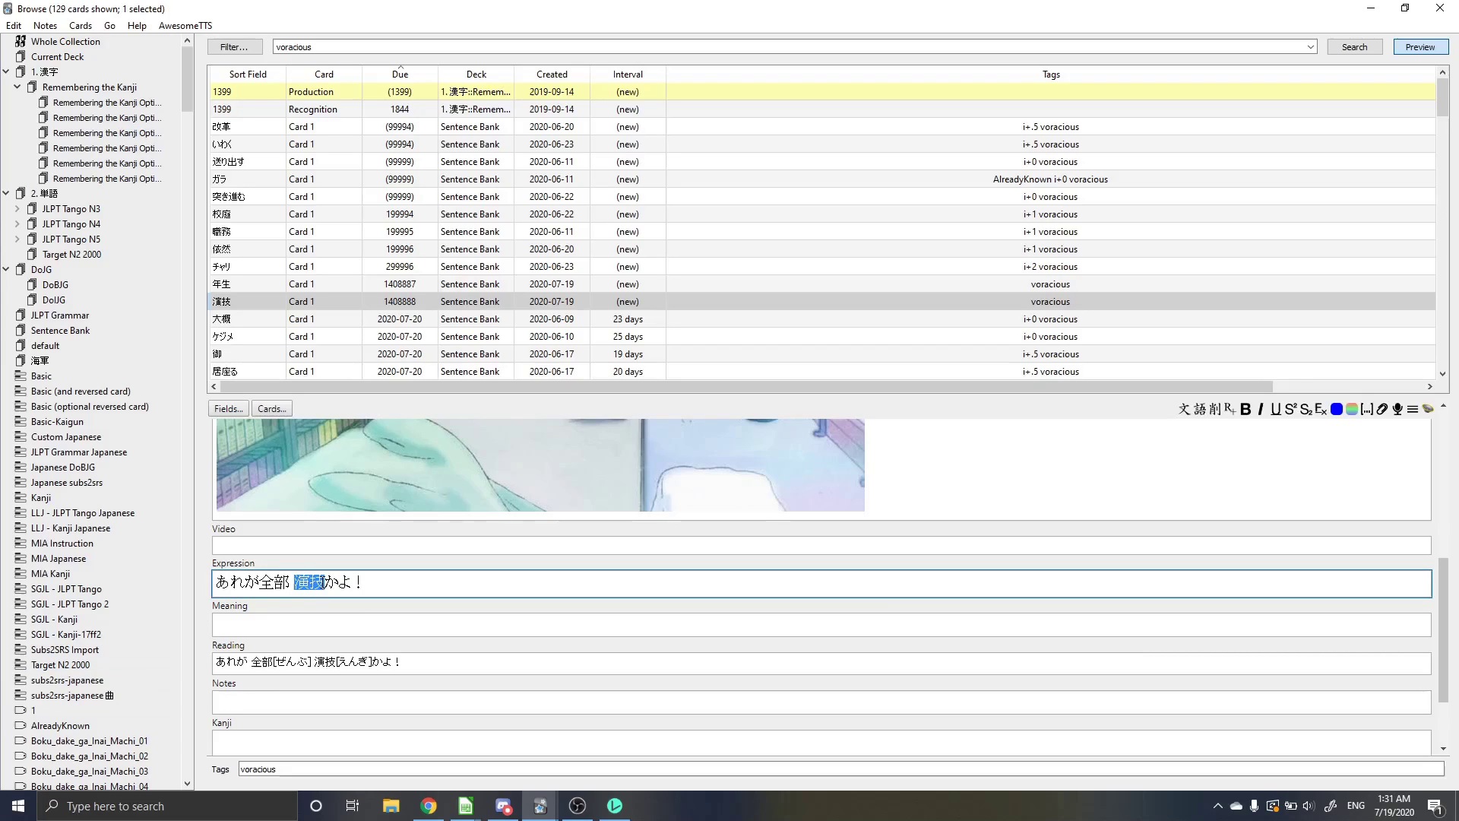
key("ctrl+s")
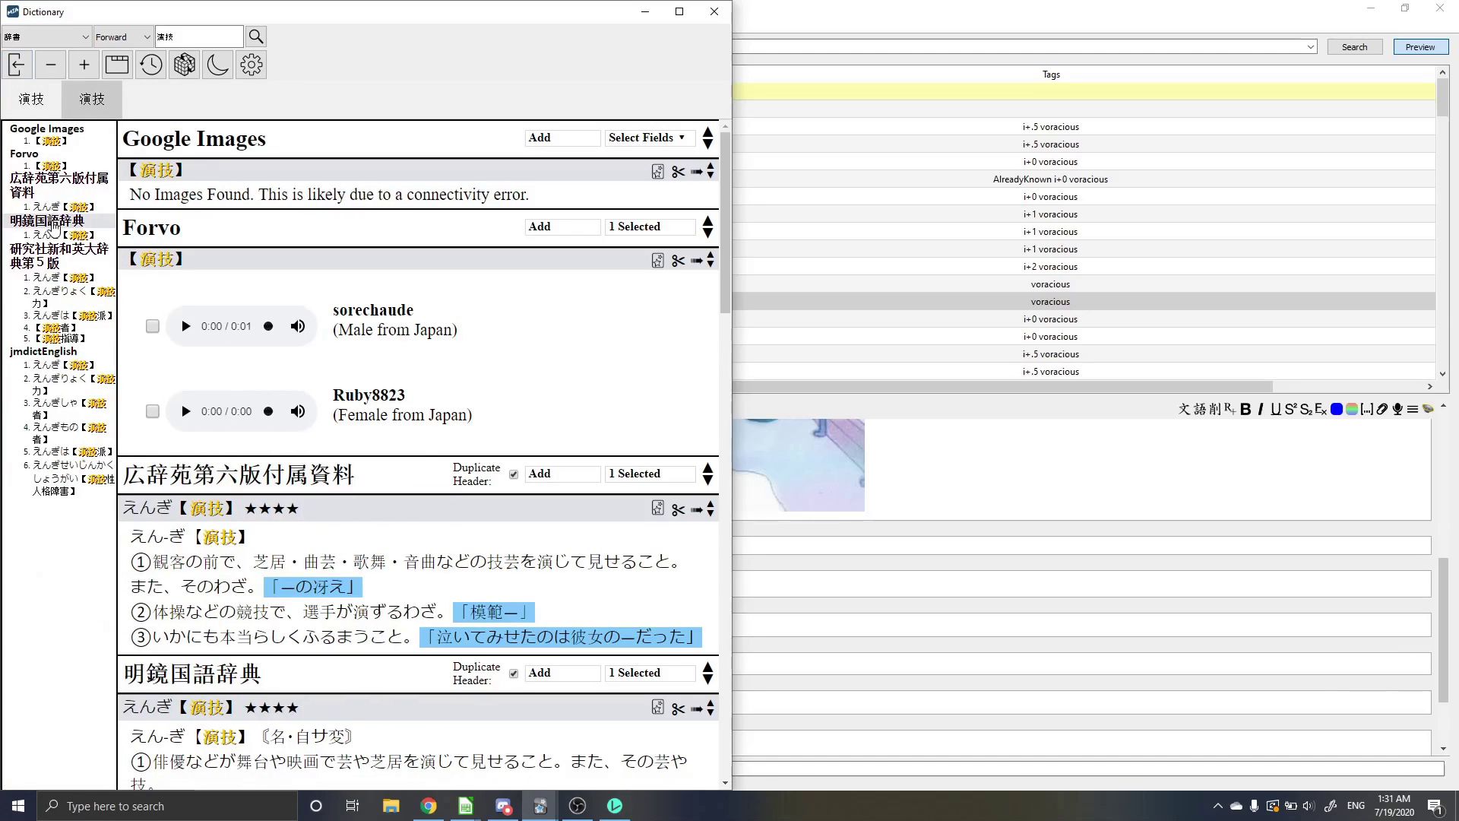
Step: Read the えんぎ【演技】 definitions in 広辞苑第六版付属資料 and jmdictEnglish
left_click(53, 207)
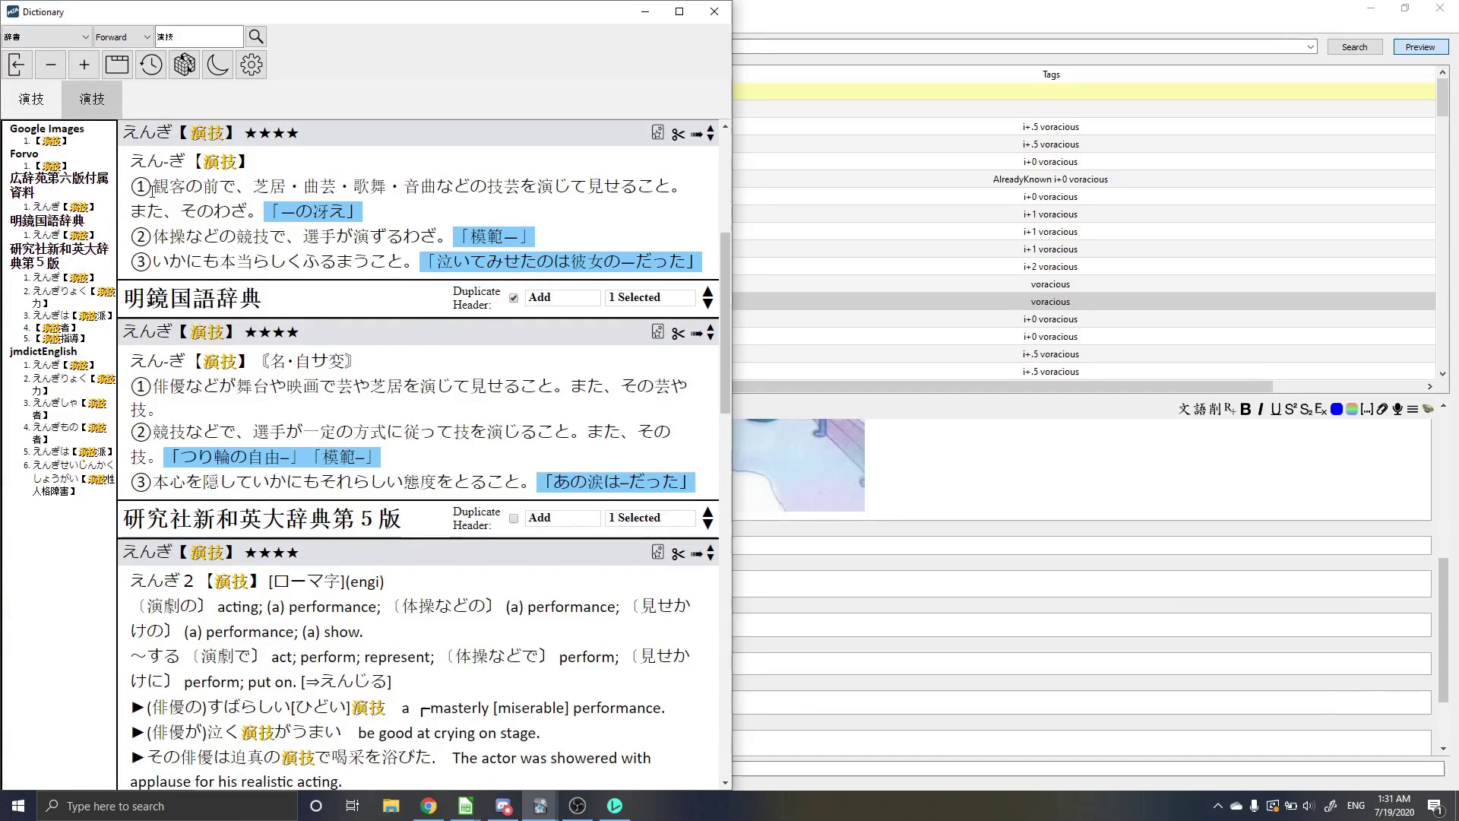
left_click_drag(152, 190, 654, 190)
left_click(652, 205)
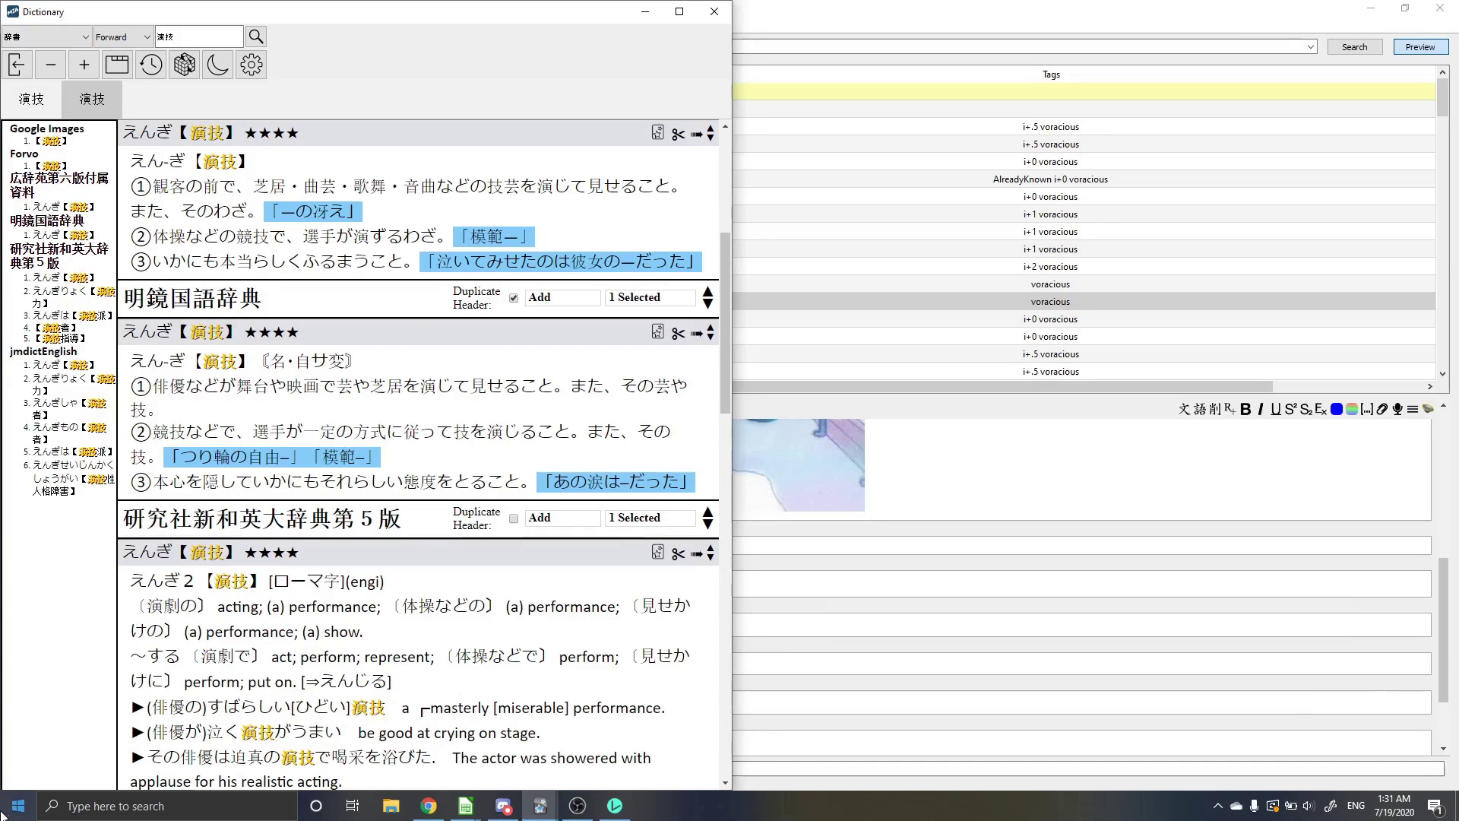
left_click(61, 365)
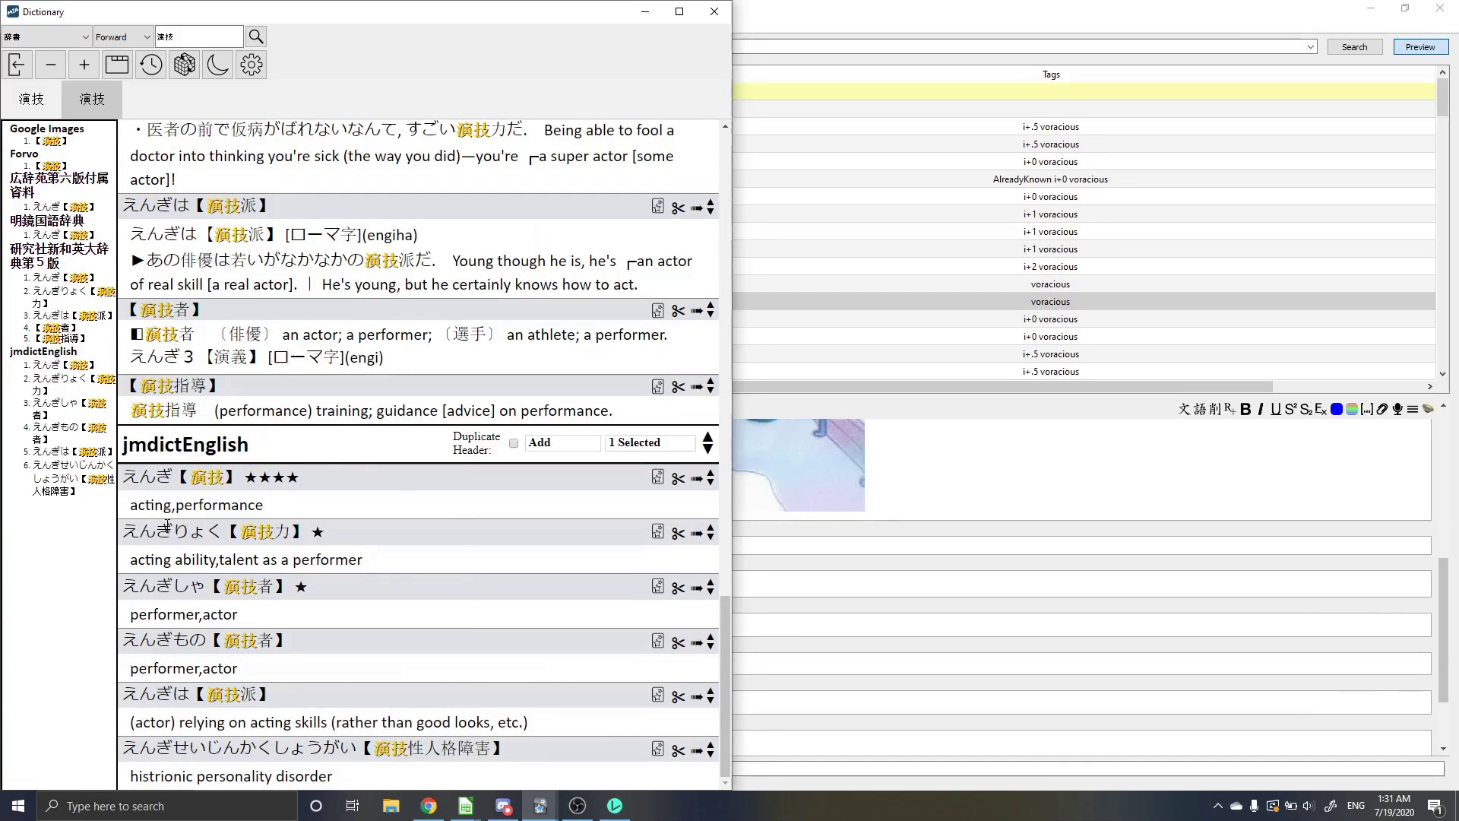
left_click_drag(152, 505, 325, 509)
left_click(383, 509)
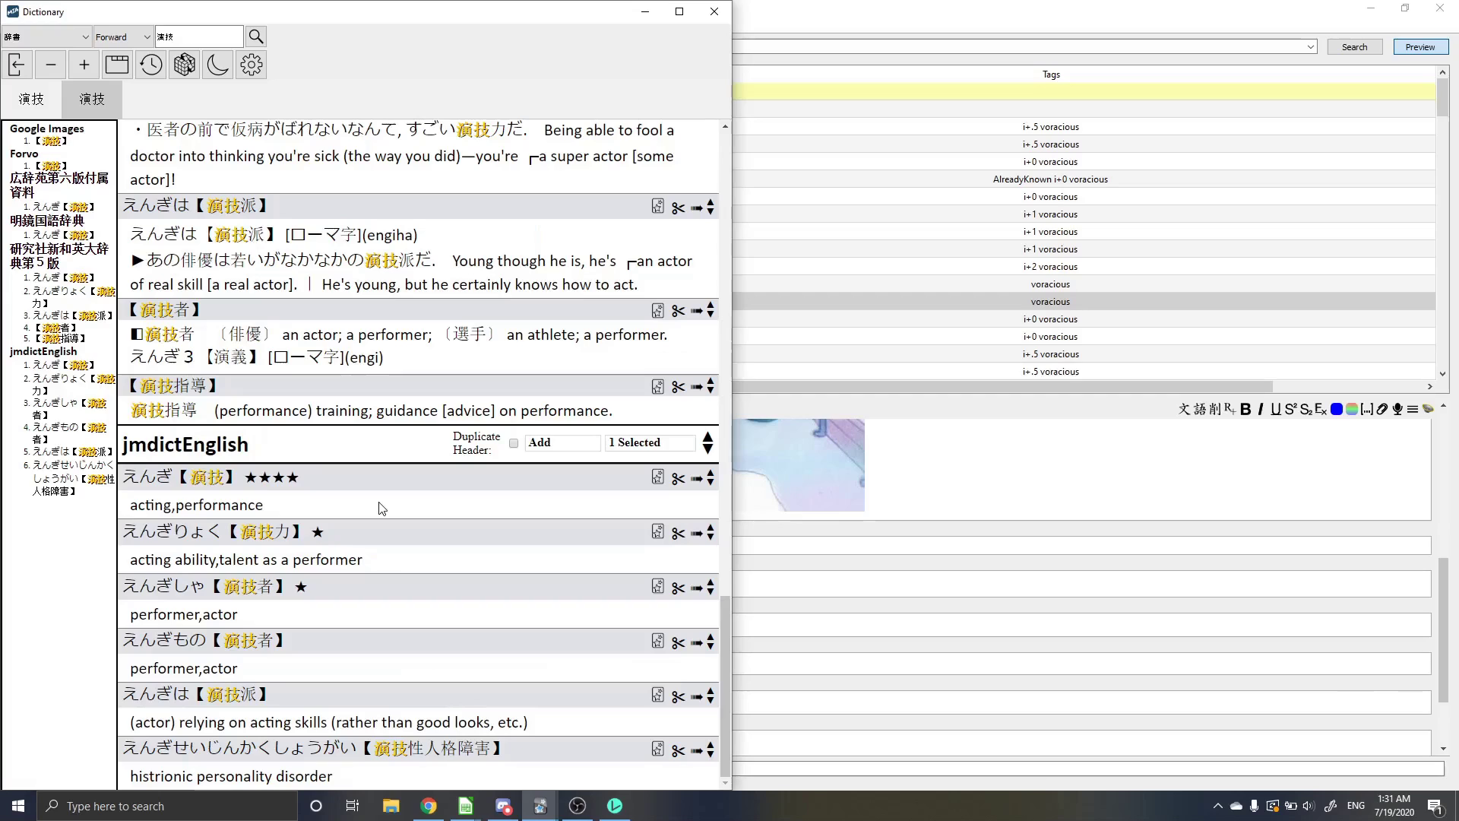
Step: Close Anki's card browser and minimize the dictionary to return to the Voracious player
left_click(873, 16)
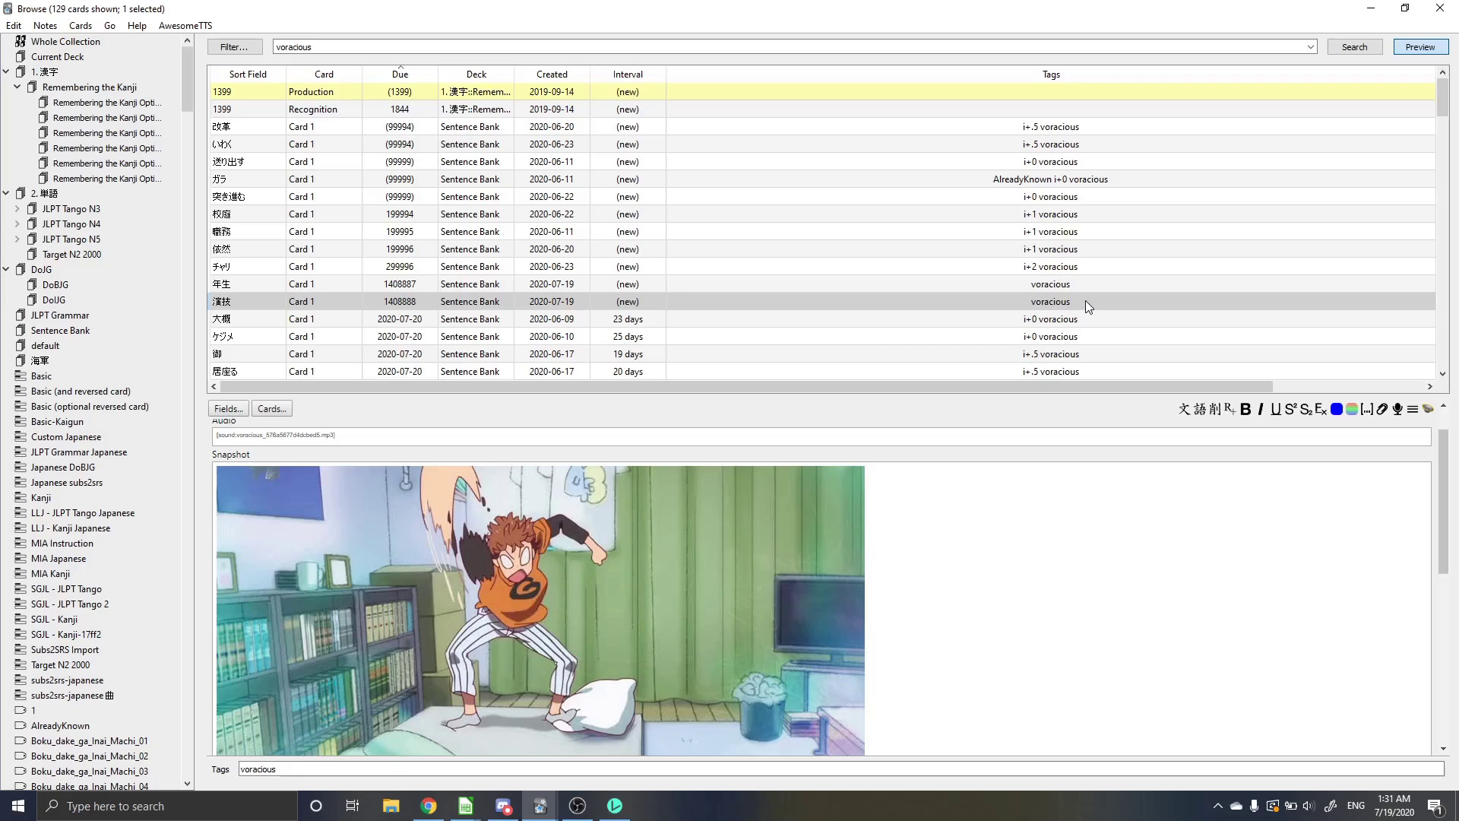
key("Escape")
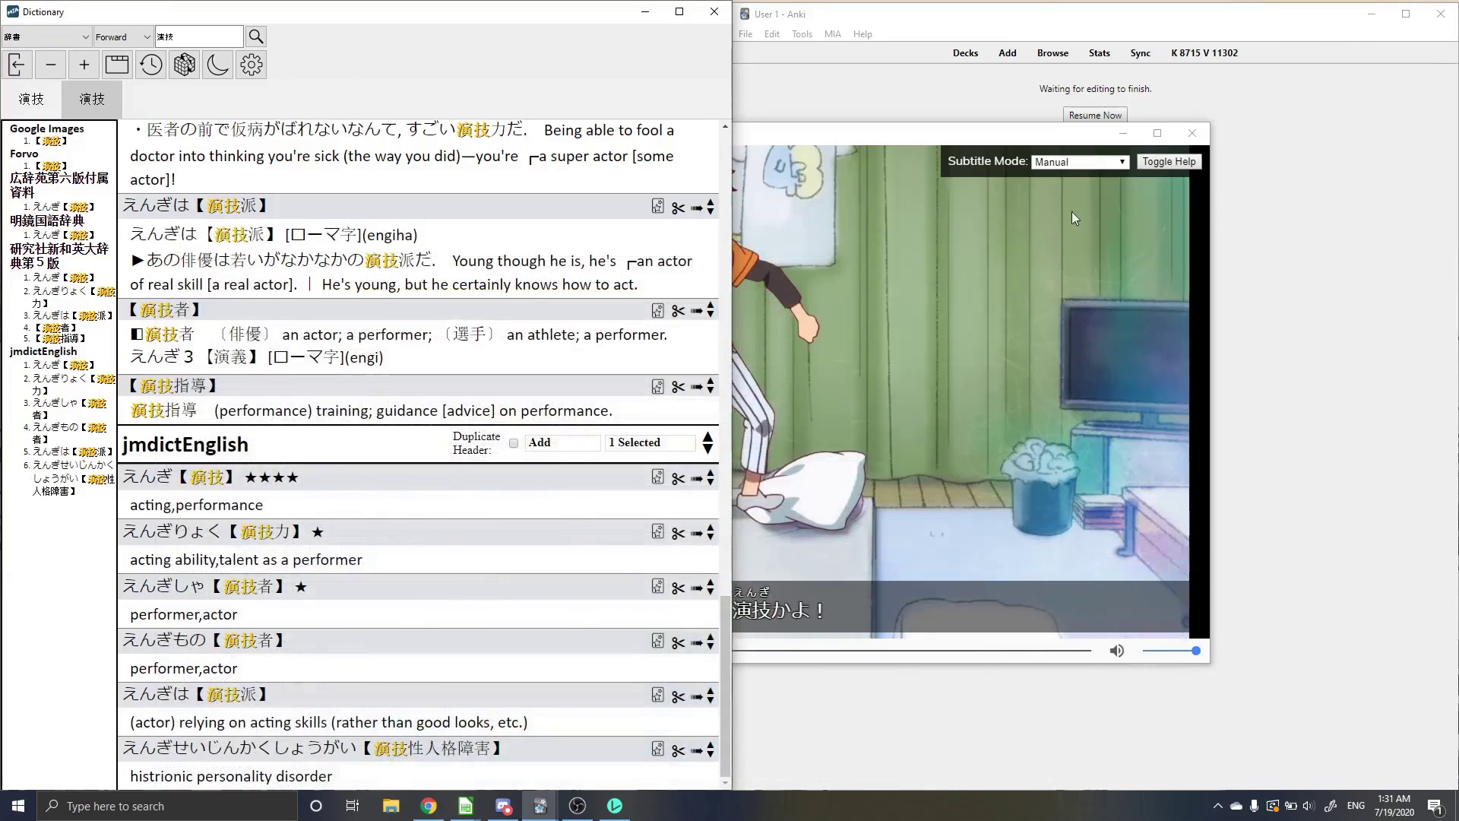
left_click(644, 11)
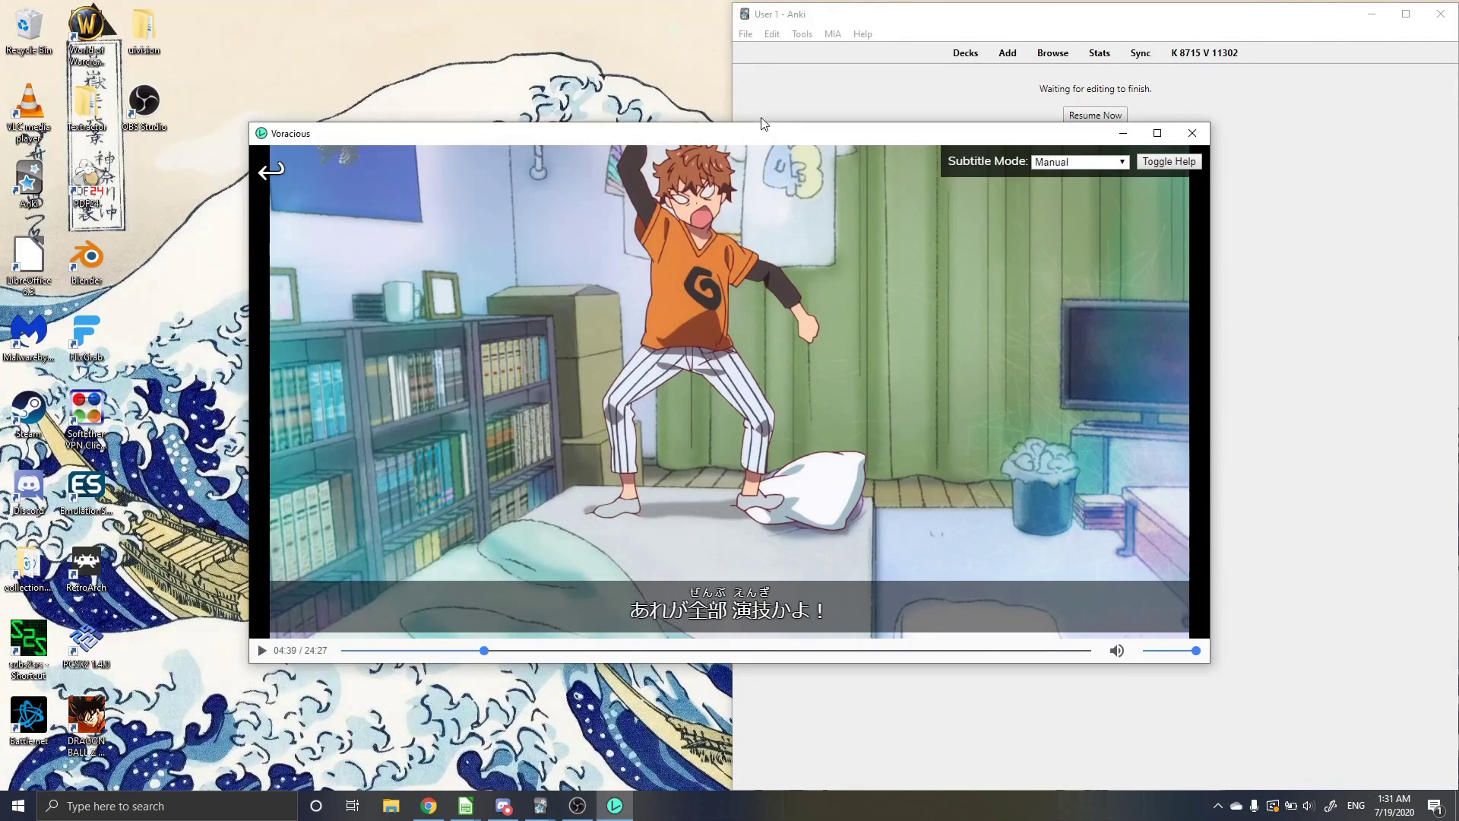